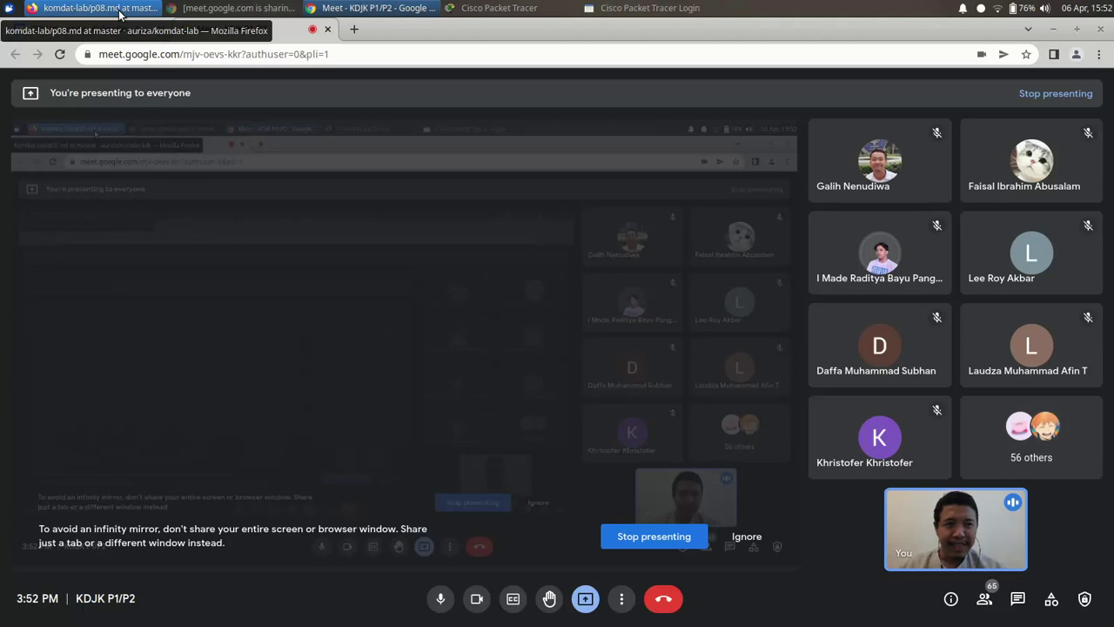
- Bring the Firefox window with the GitHub p08.md lab notes in front of Google Meet
left_click(120, 14)
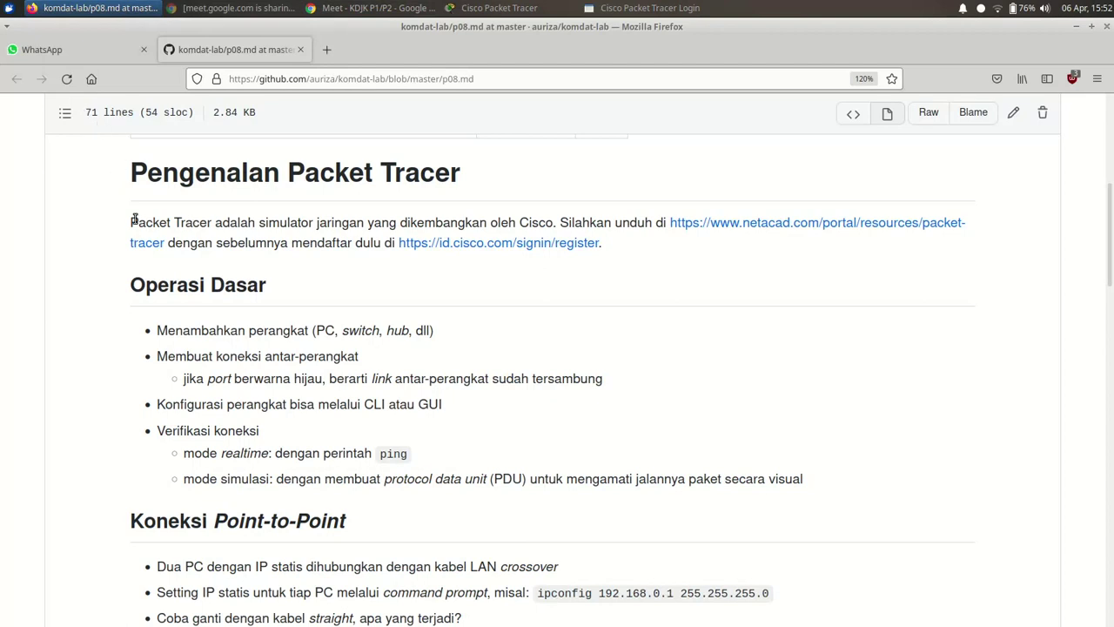
- Open the p08.md netacad download link in a new tab and switch to the Log In to Cisco tab
right_click(741, 229)
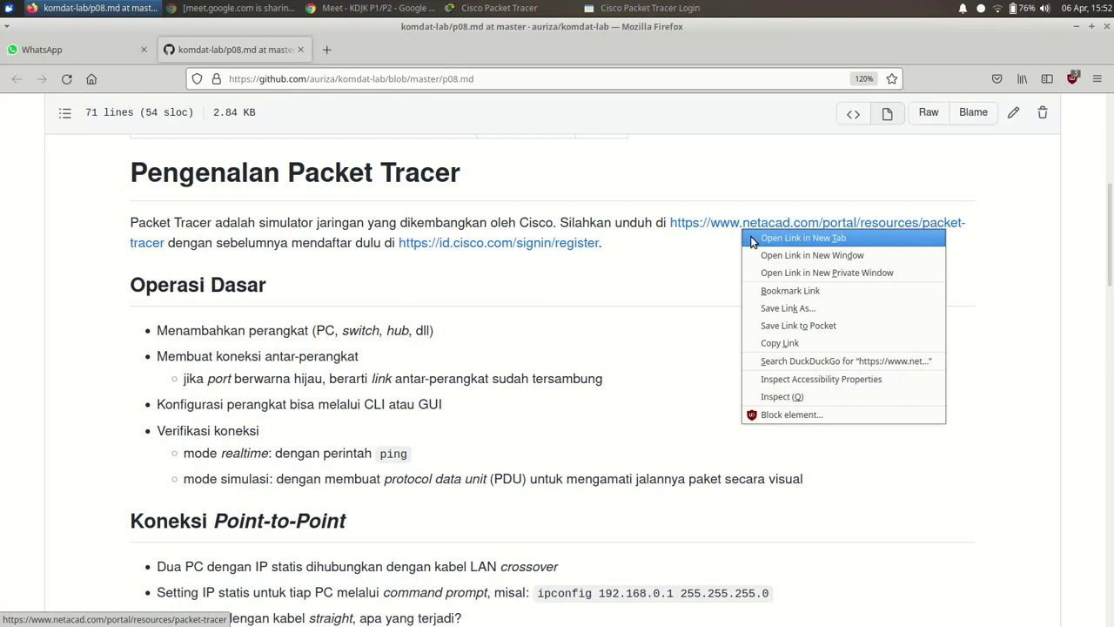
left_click(752, 238)
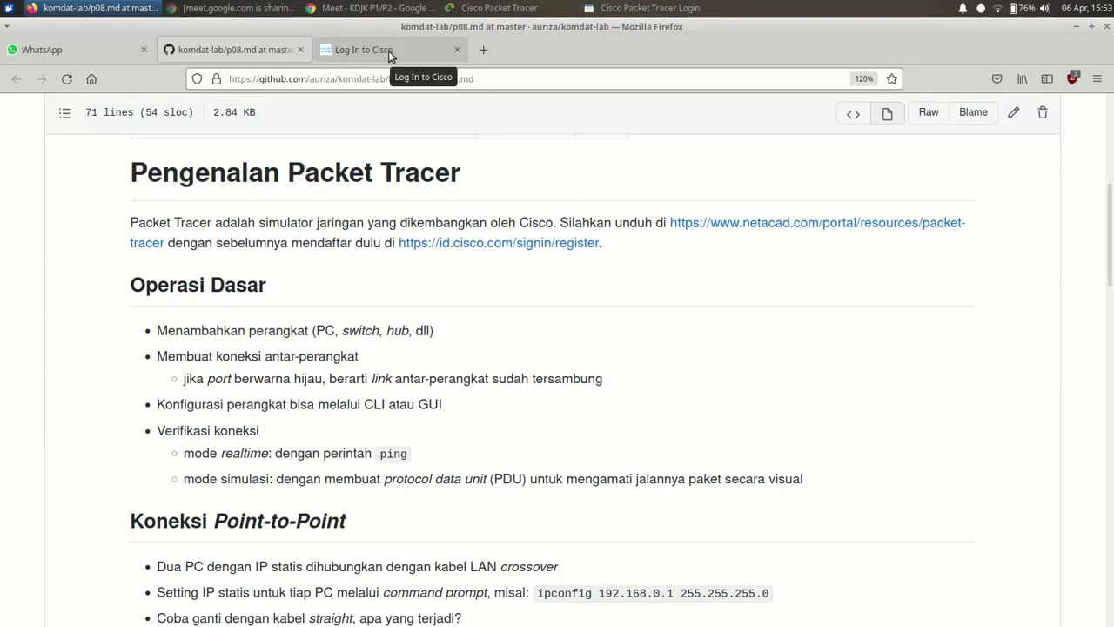
right_click(462, 248)
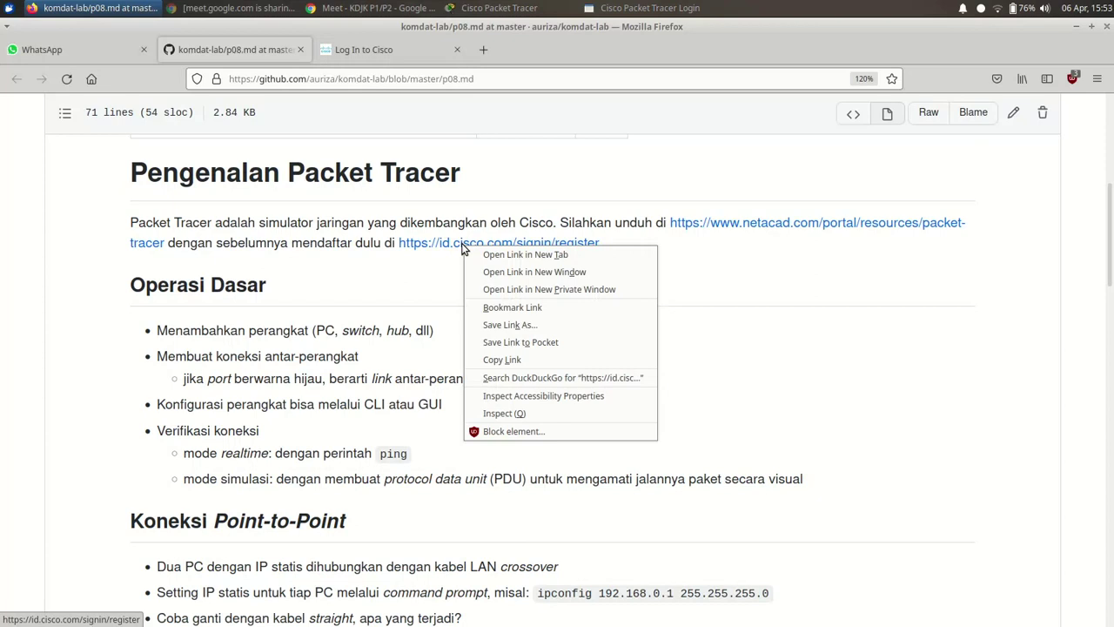
left_click(403, 258)
left_click(398, 51)
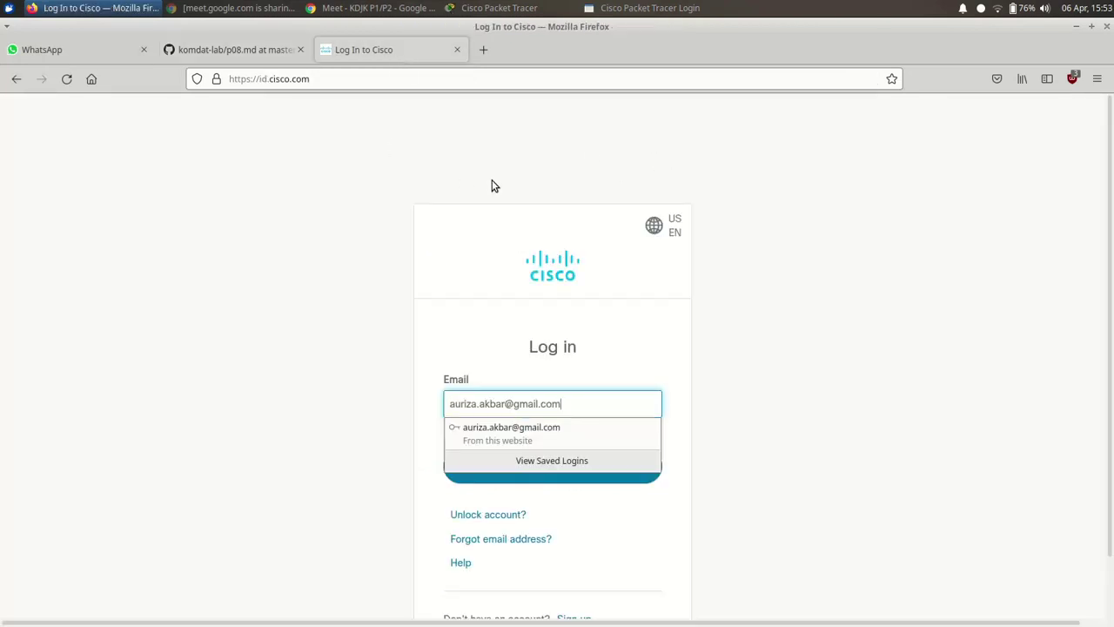
- Open the Cisco ID Create Account form from the login page
left_click(800, 423)
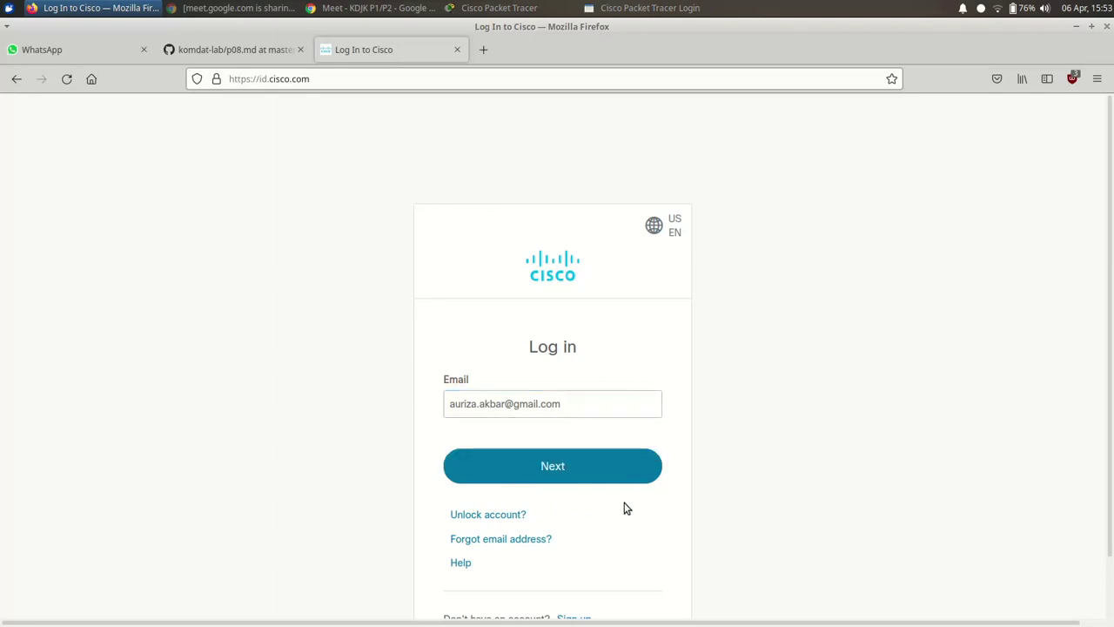
scroll(791, 453, "down", 2)
left_click(577, 556)
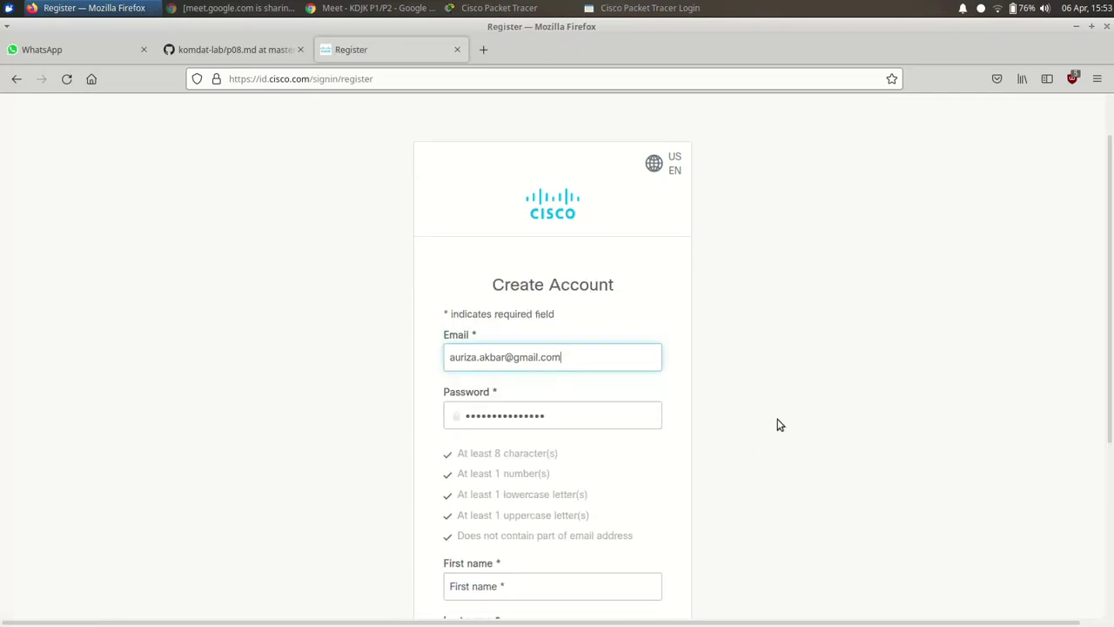
triple_click(577, 357)
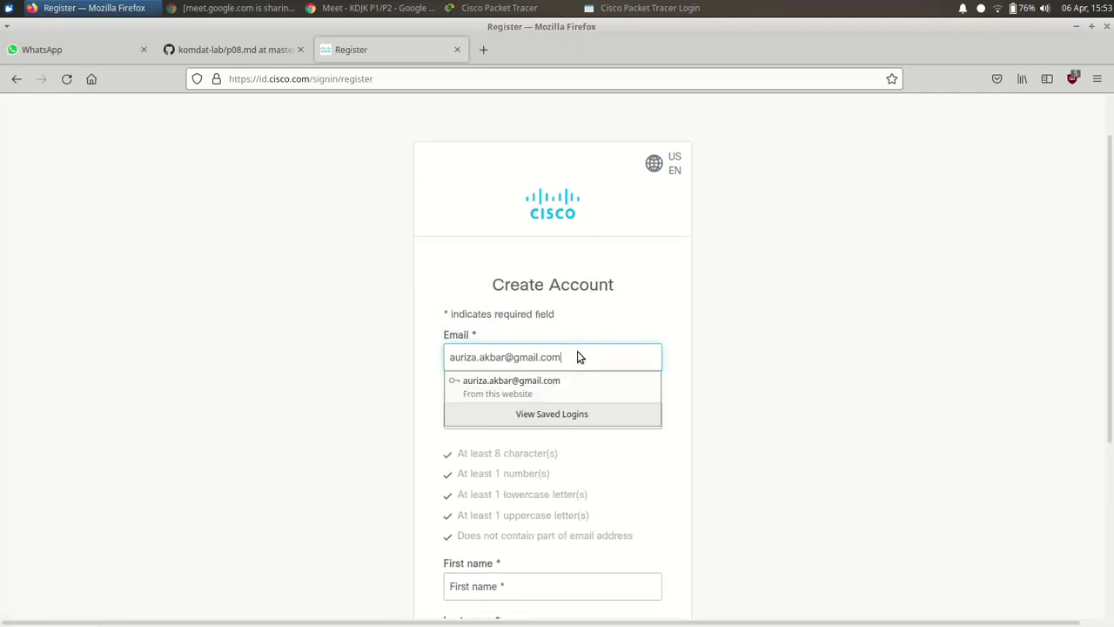
left_click(854, 357)
scroll(855, 359, "down", 5)
scroll(804, 323, "up", 2)
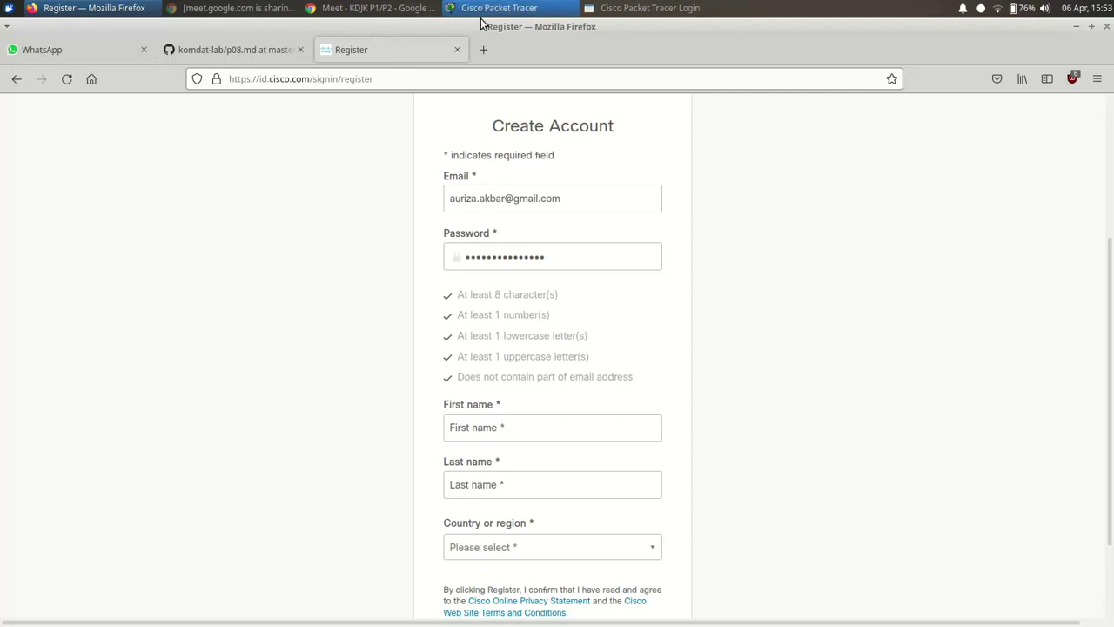
- Replace the pre-filled e-mail with a different address and enter a new password meeting all requirements
double_click(568, 198)
key("ctrl+a")
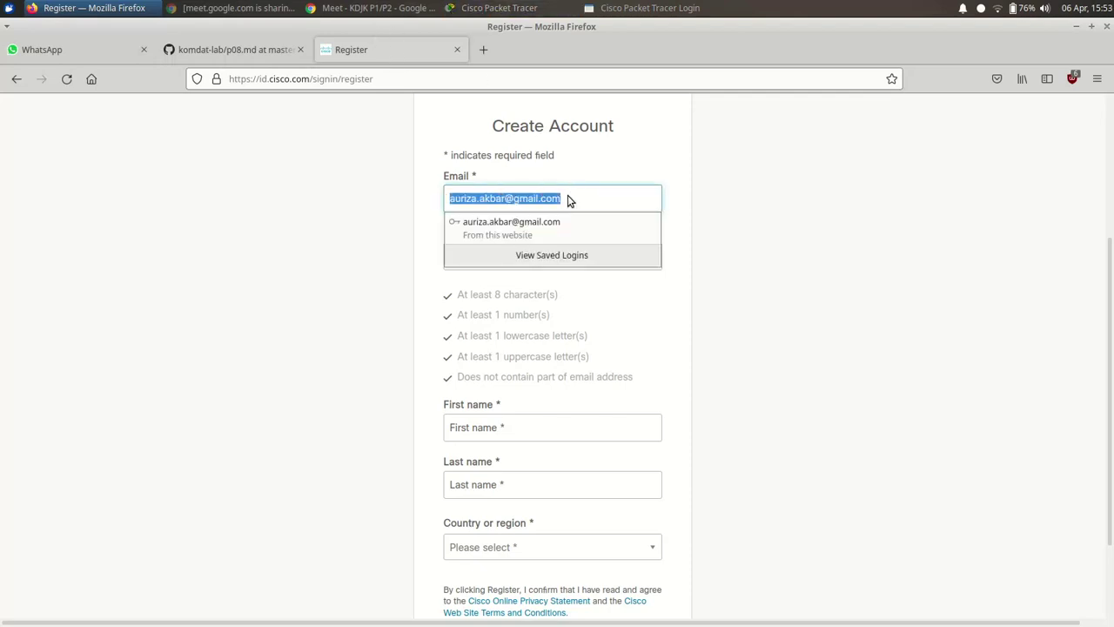
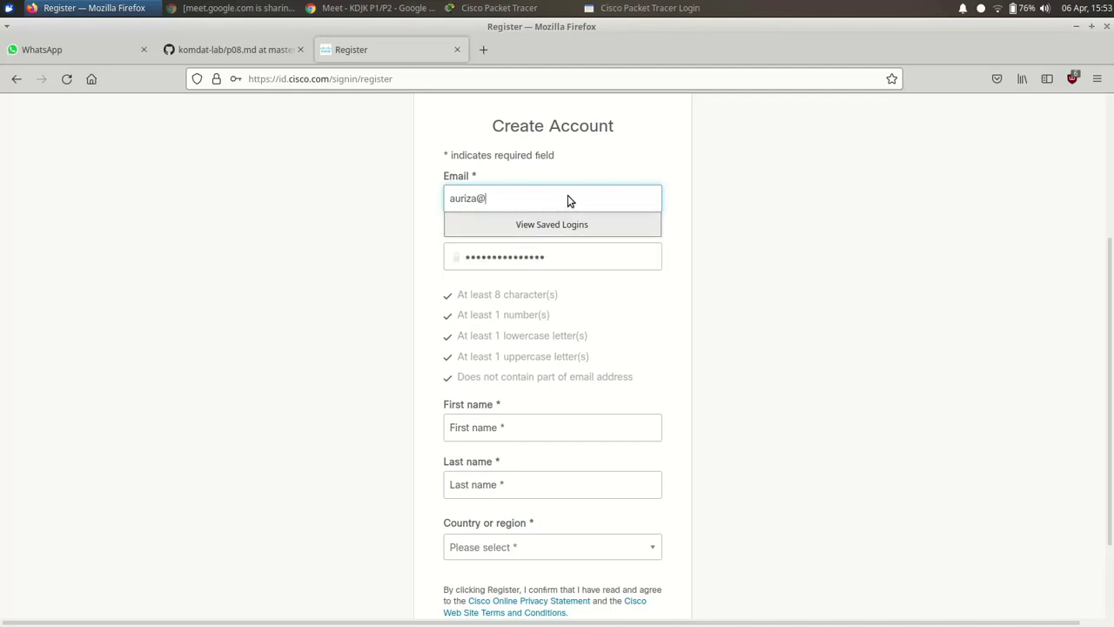
left_click(639, 259)
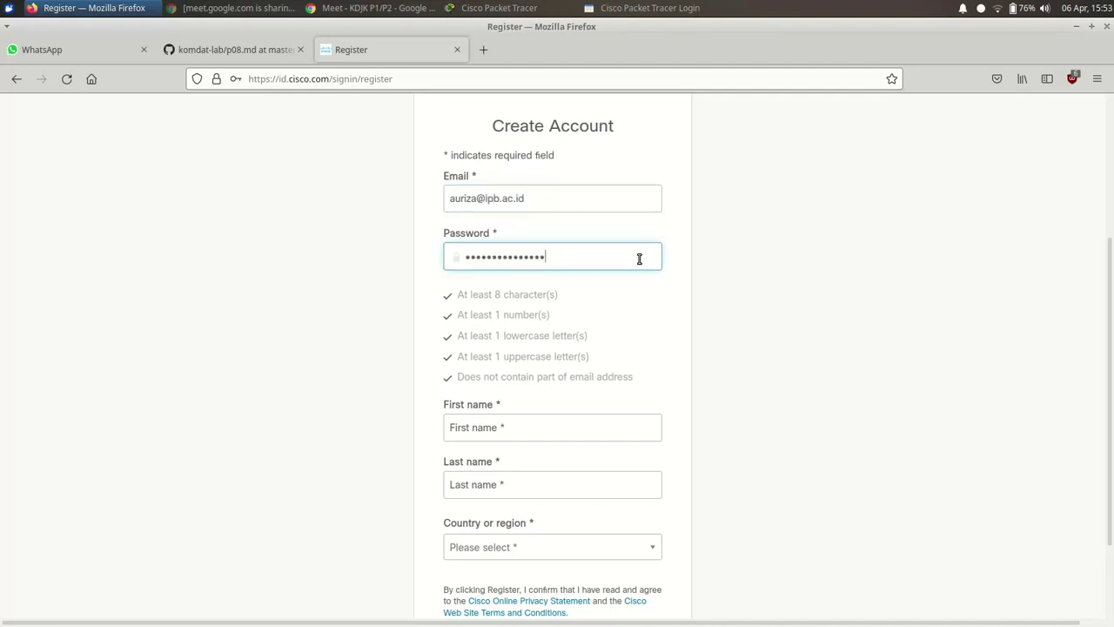
key("ctrl+a")
type("A")
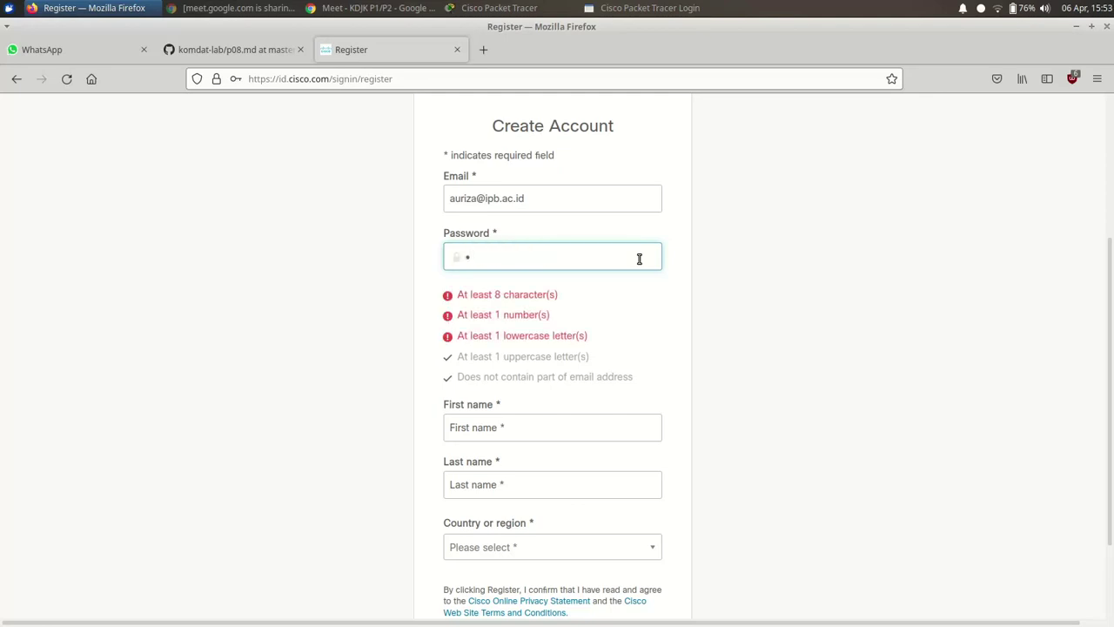
type("•••••••")
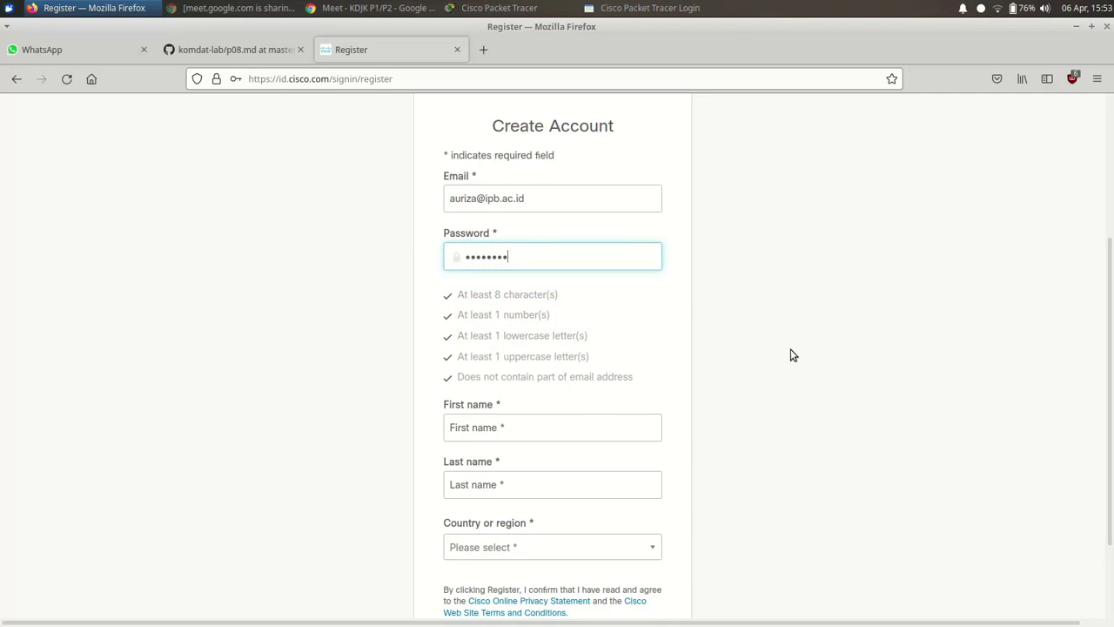
scroll(737, 323, "down", 3)
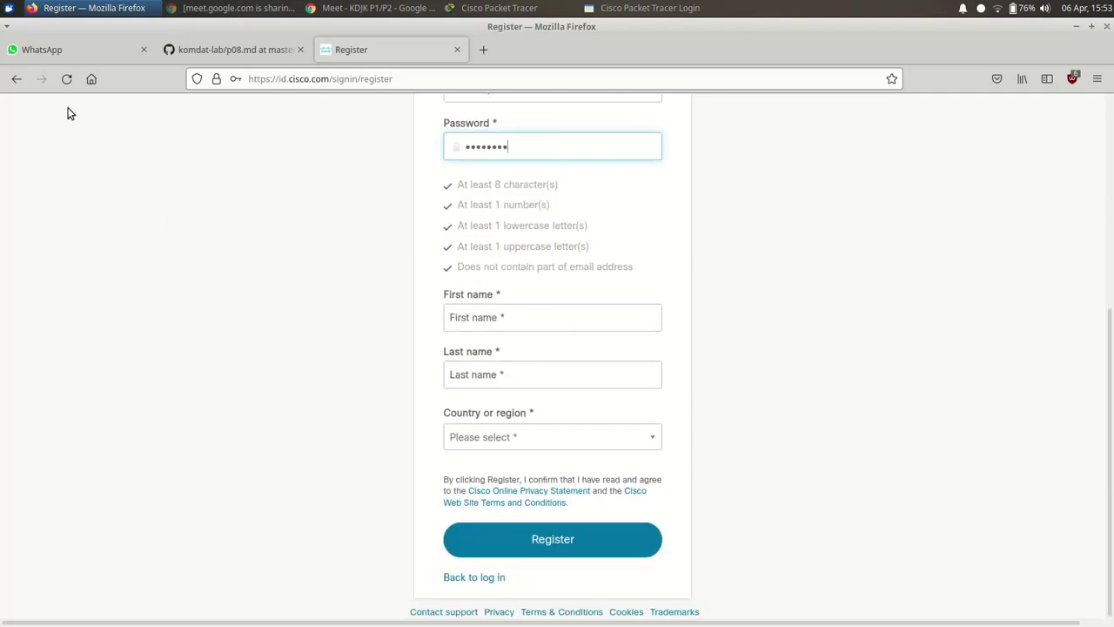
- Log in to Cisco with the other e-mail address and its password, declining Firefox's save-login prompt
left_click(17, 79)
triple_click(574, 341)
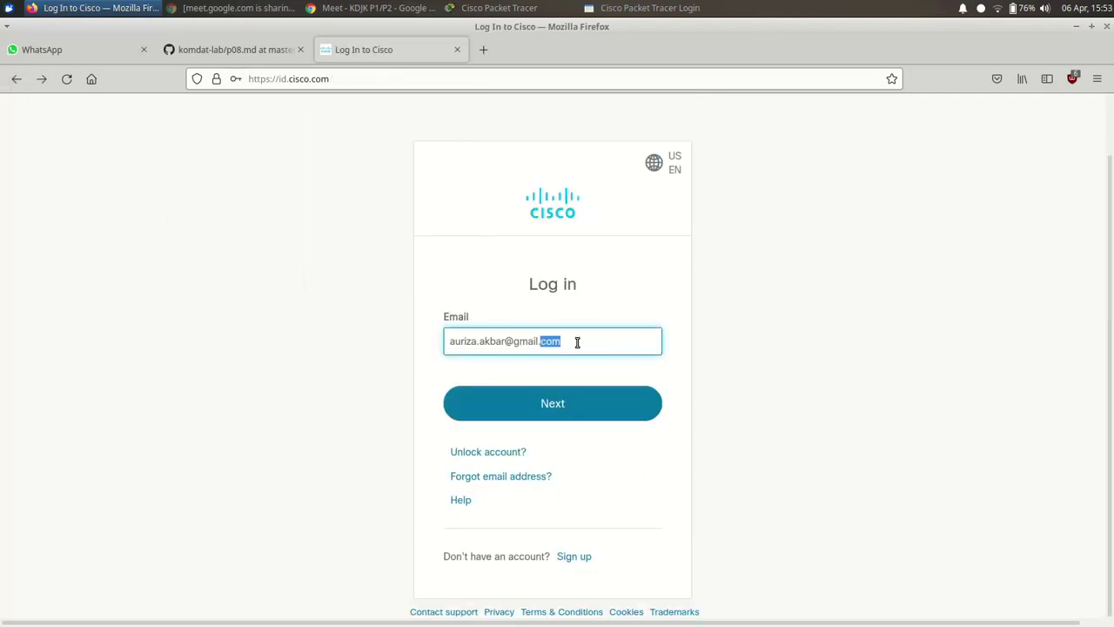
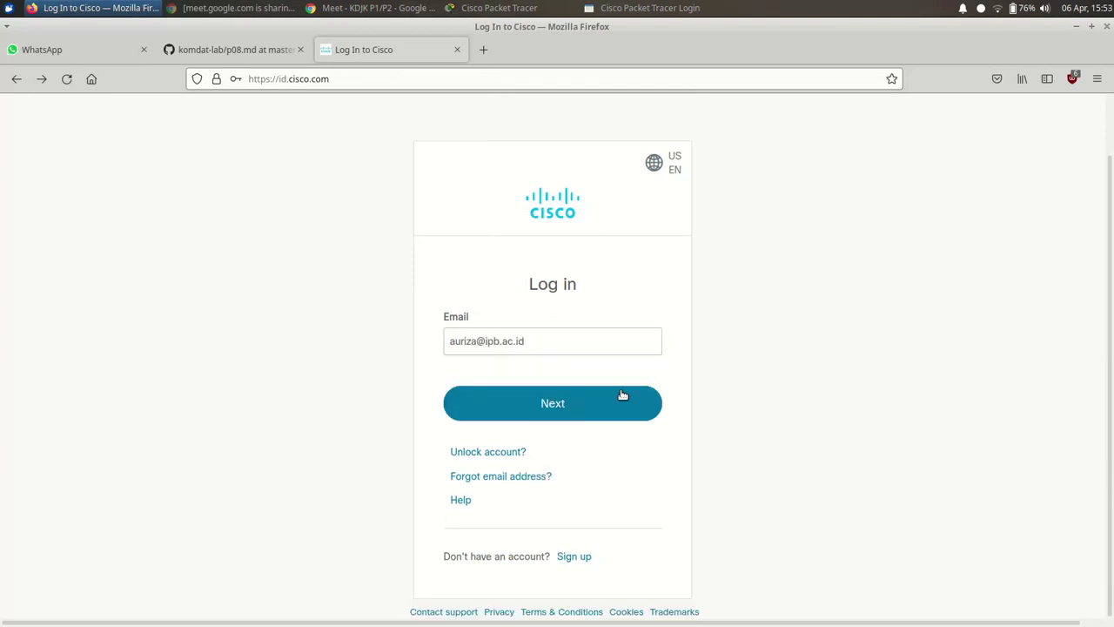
left_click(594, 403)
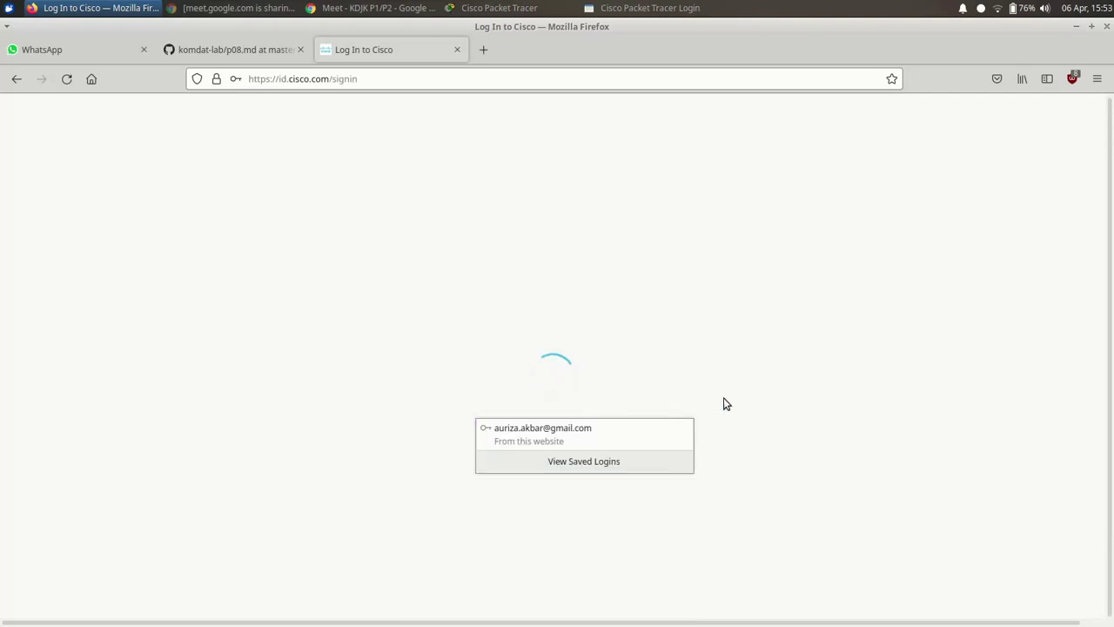
left_click(460, 464)
type("•")
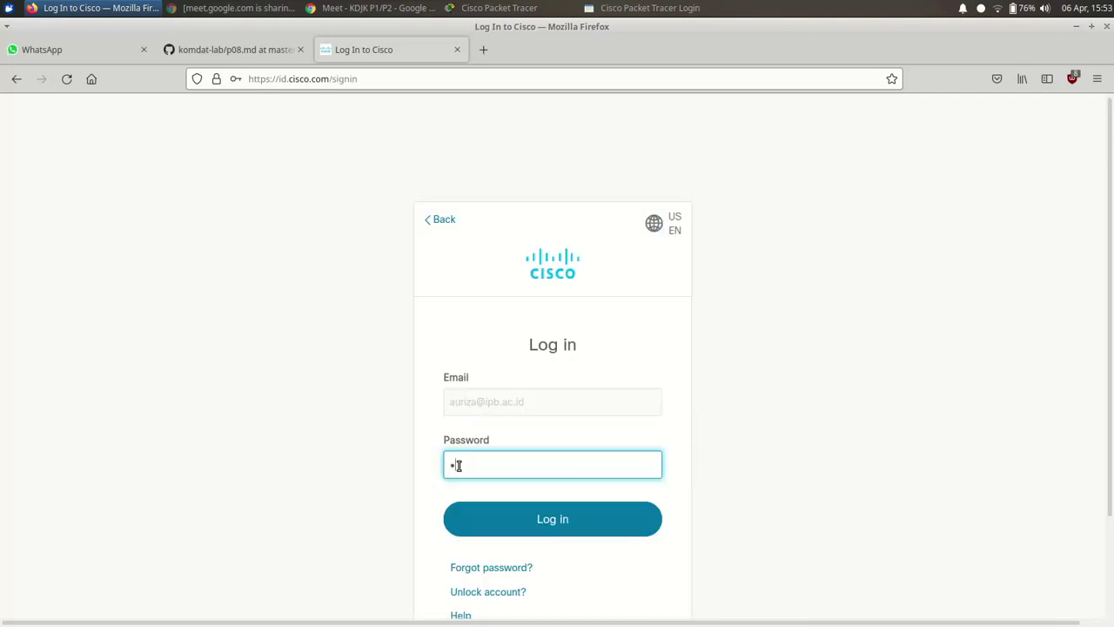
type("•••••••")
left_click(535, 522)
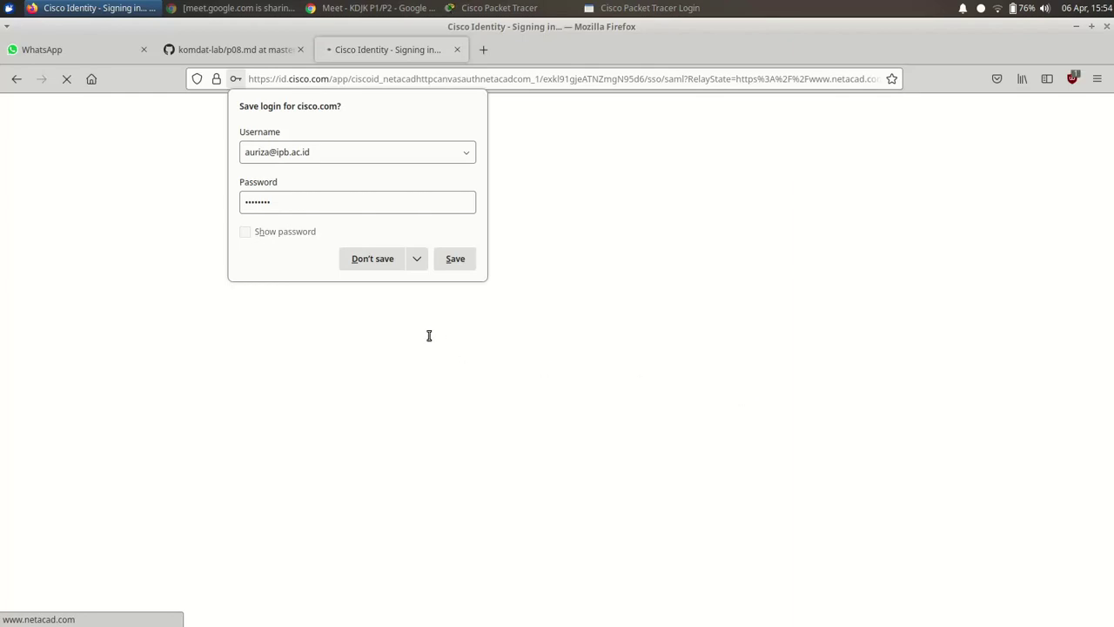
left_click(380, 262)
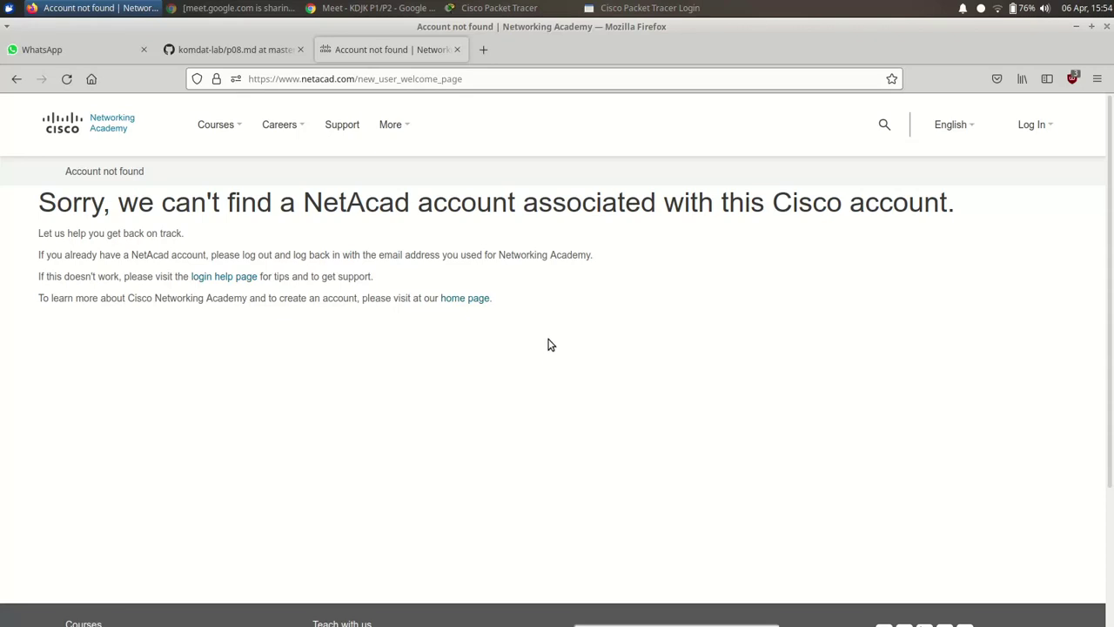
- Reopen the netacad Packet Tracer page from the GitHub notes, start Log In, then go back twice
left_click(189, 50)
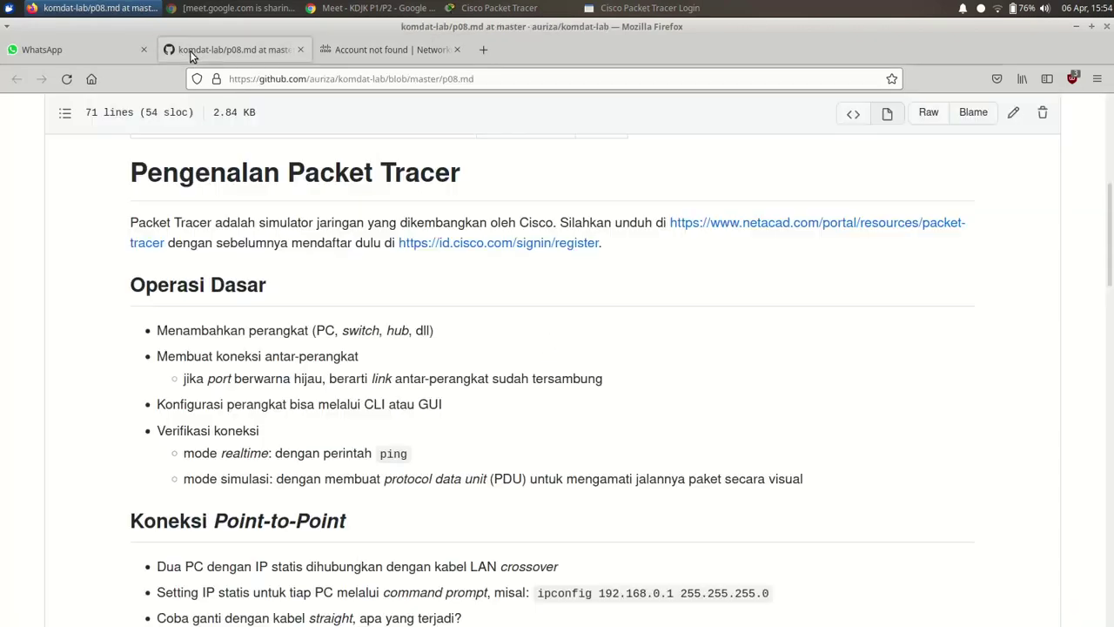
left_click(736, 229)
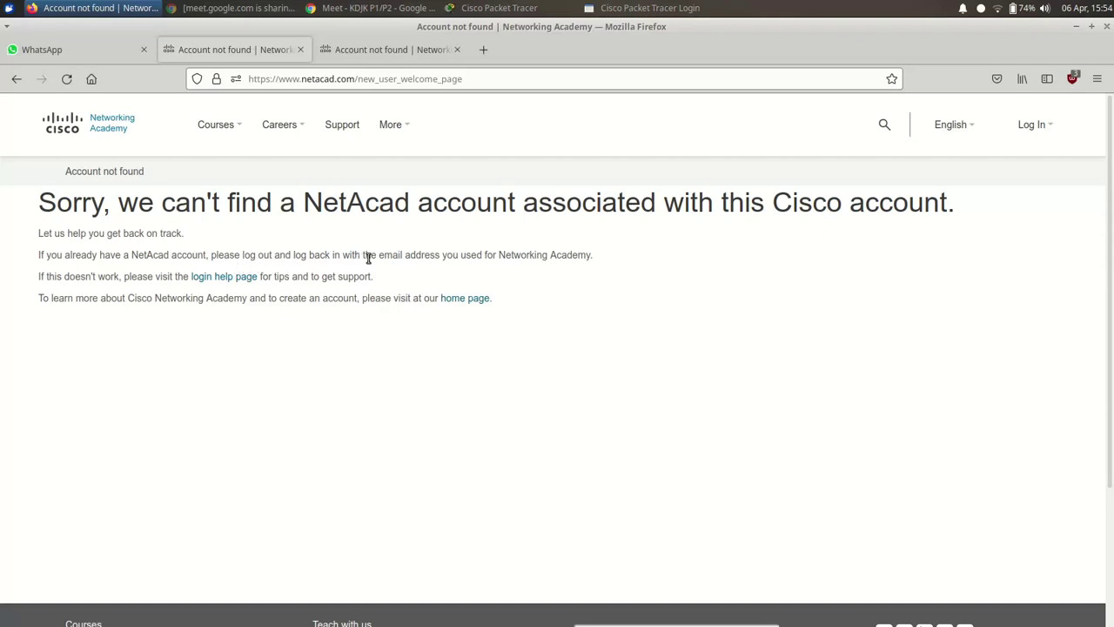
mouse_move(1027, 145)
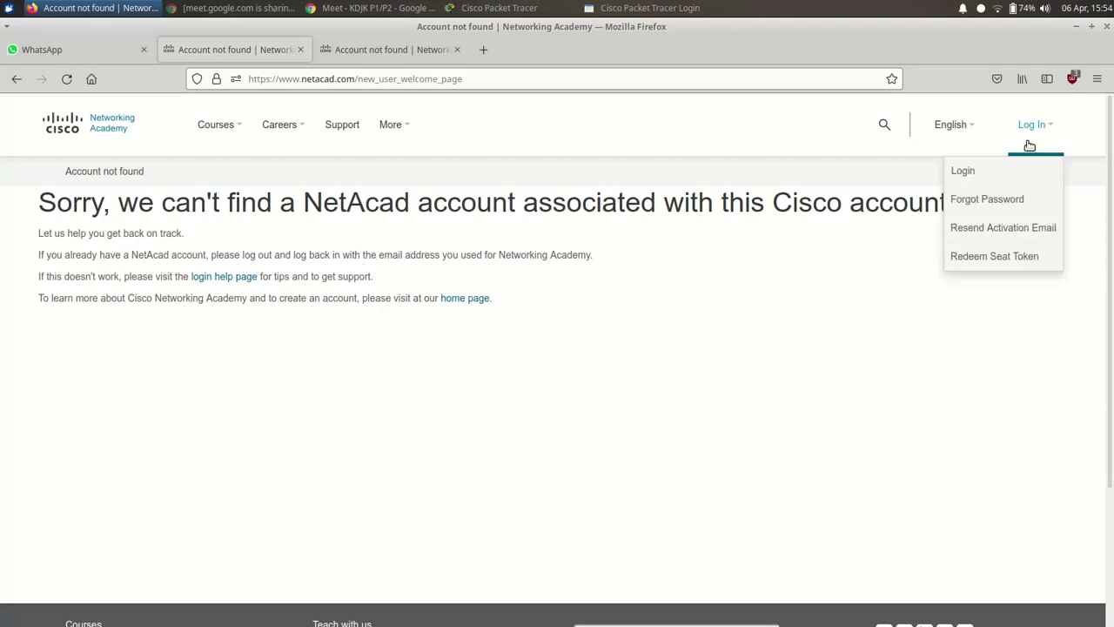
left_click(1006, 178)
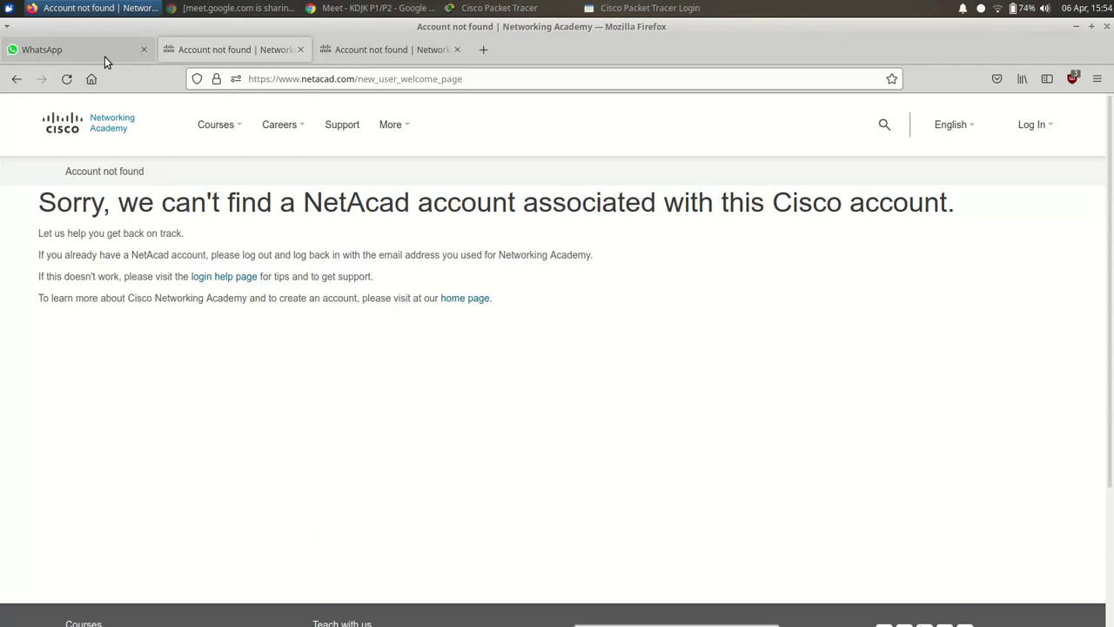
left_click(17, 79)
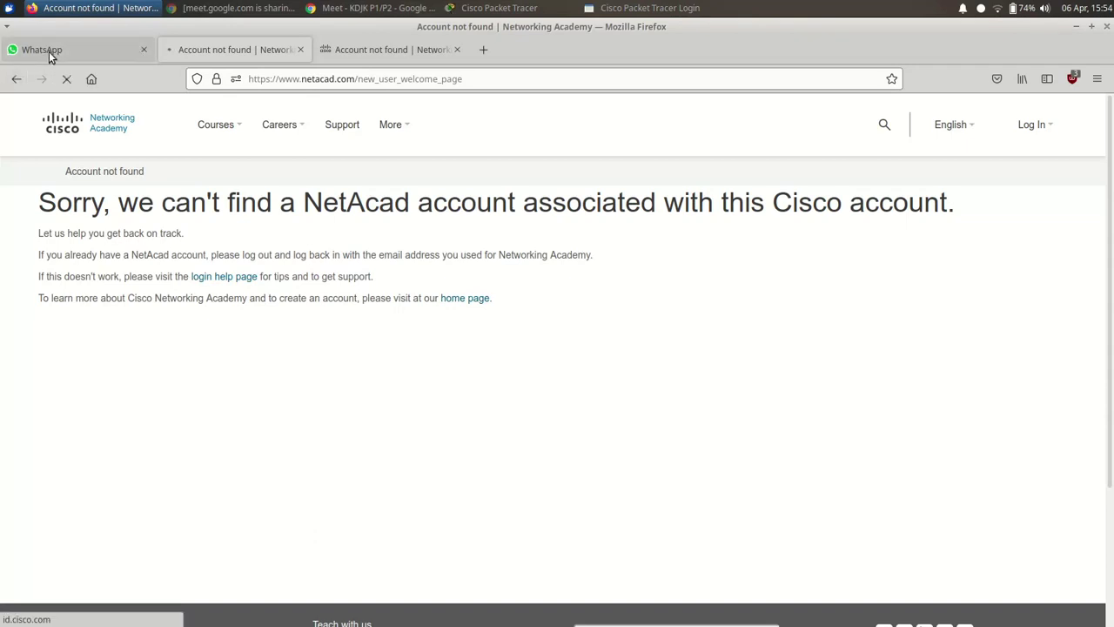
left_click(11, 80)
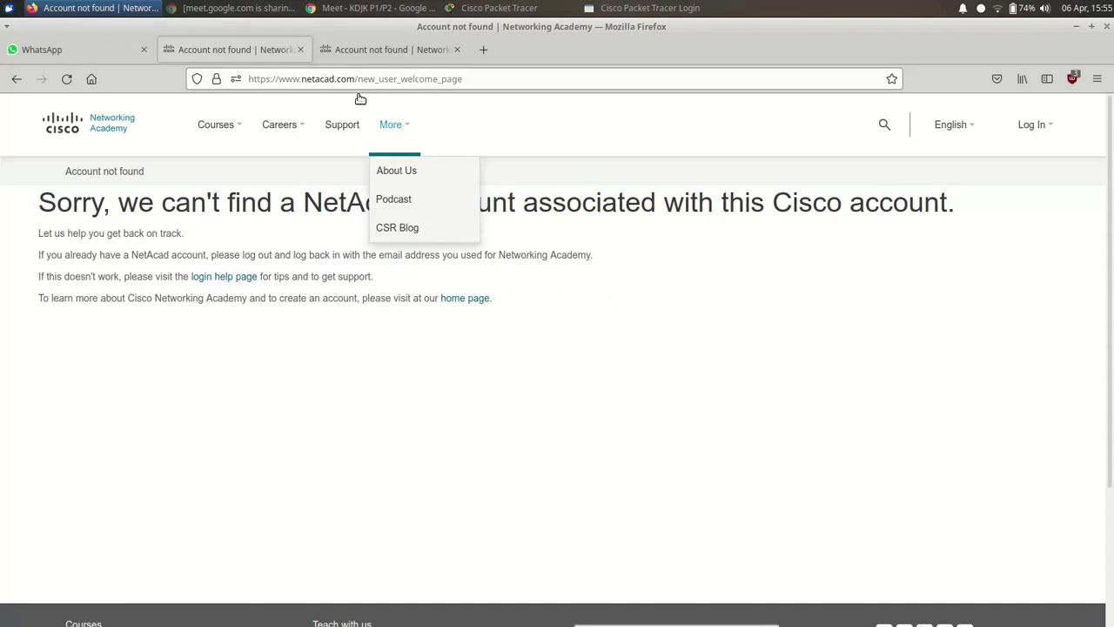
- Open the GitHub p08.md link from the WhatsApp chat, then open its netacad link in a new tab
left_click(104, 58)
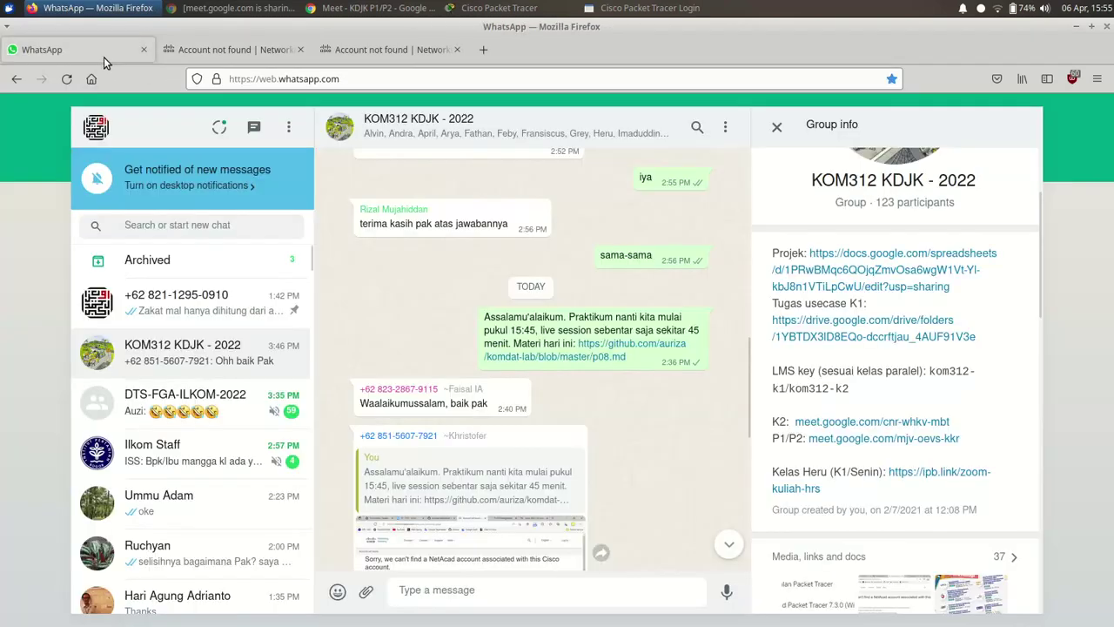
left_click(597, 351)
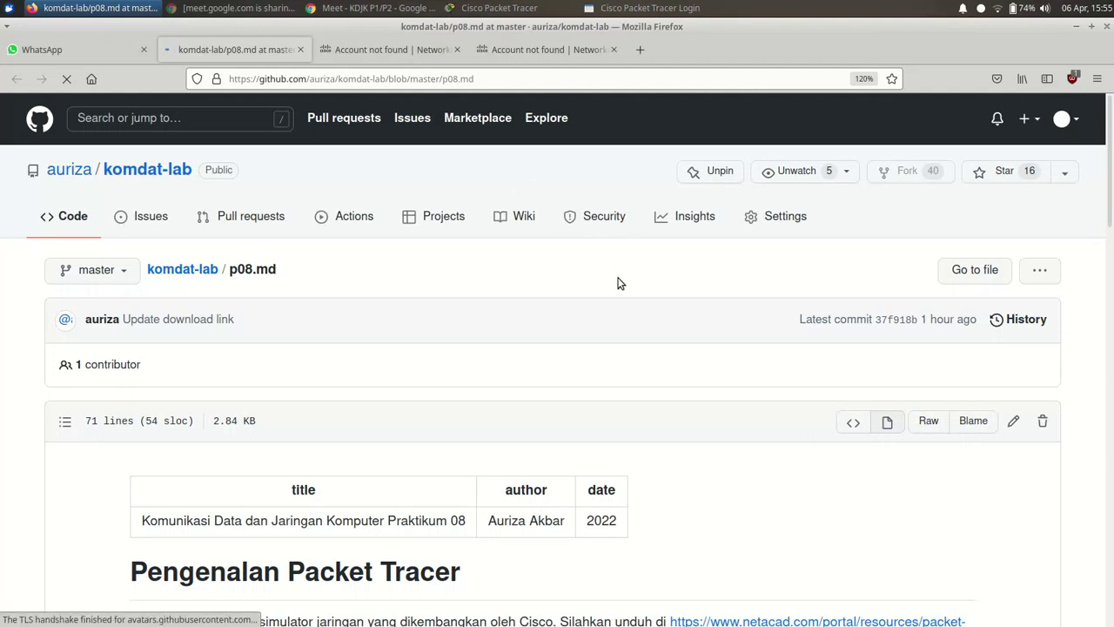
scroll(618, 282, "down", 3)
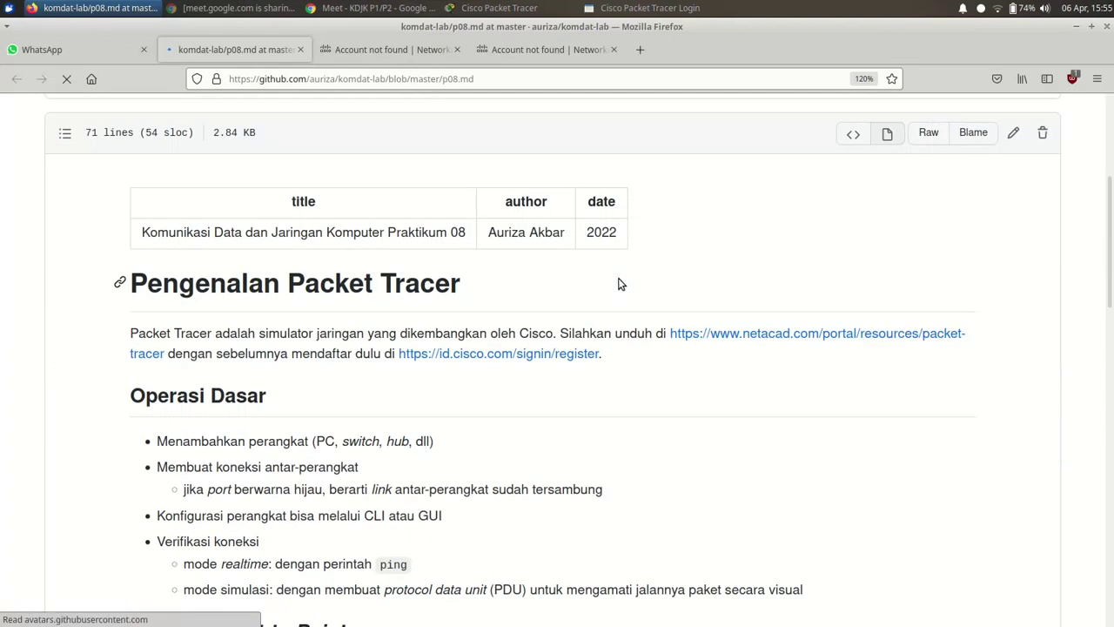
right_click(769, 333)
left_click(814, 342)
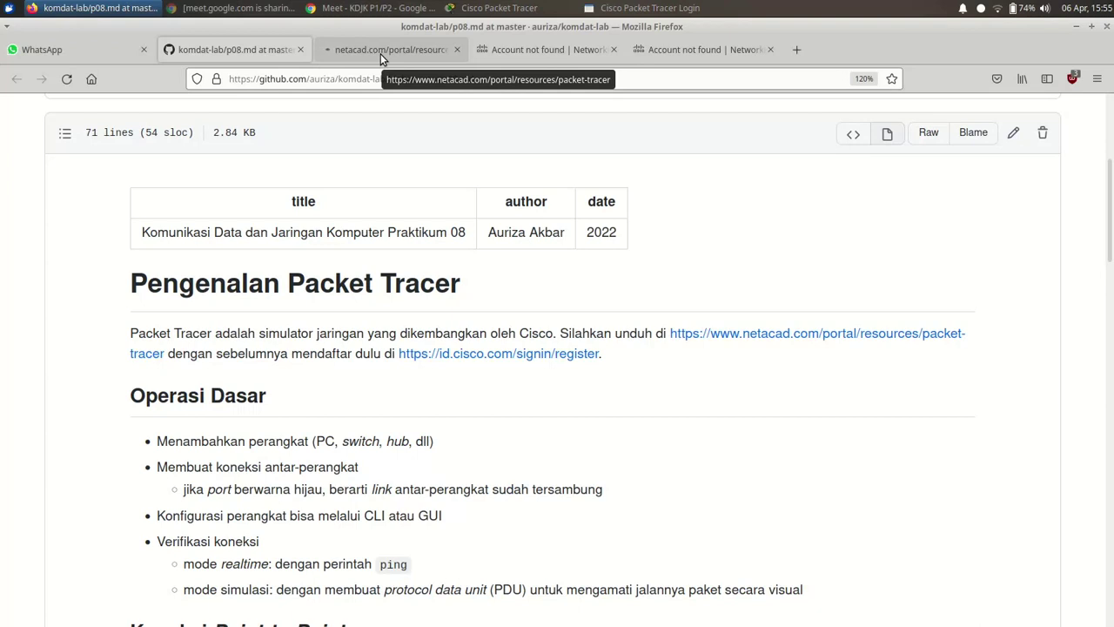
left_click(380, 53)
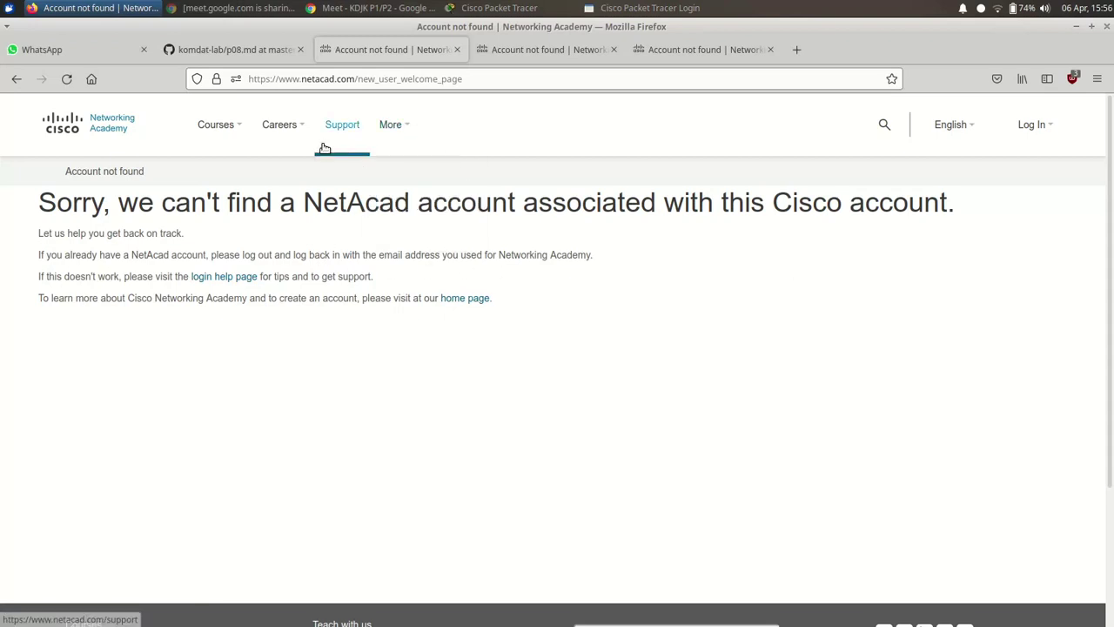
- Look over the Networking Academy navigation menus, including Log In, on the account-not-found page
mouse_move(223, 132)
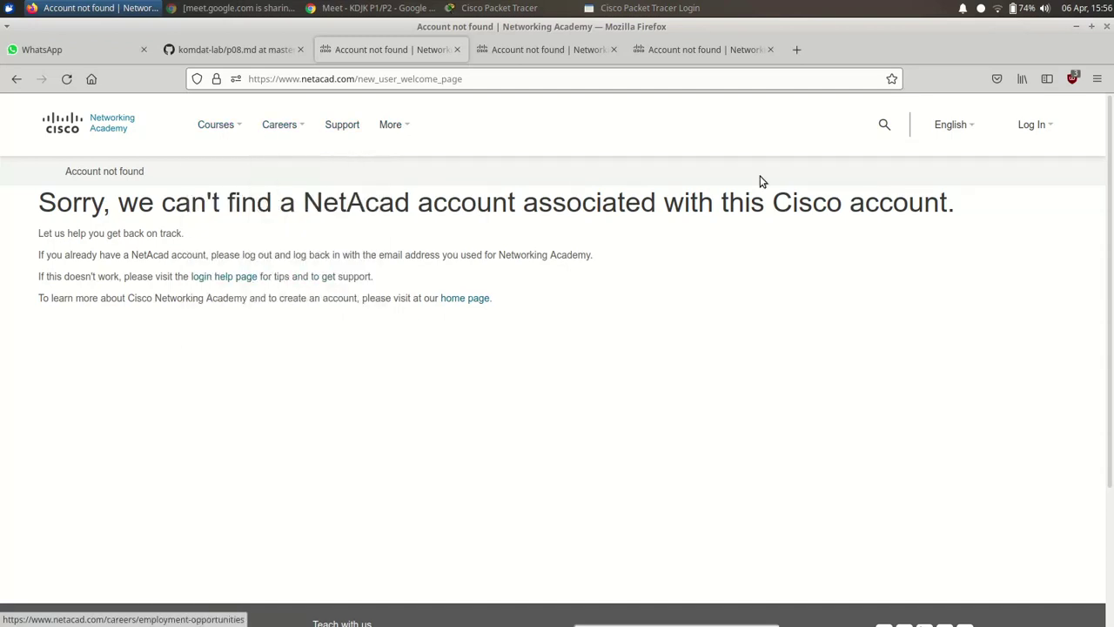
mouse_move(1034, 128)
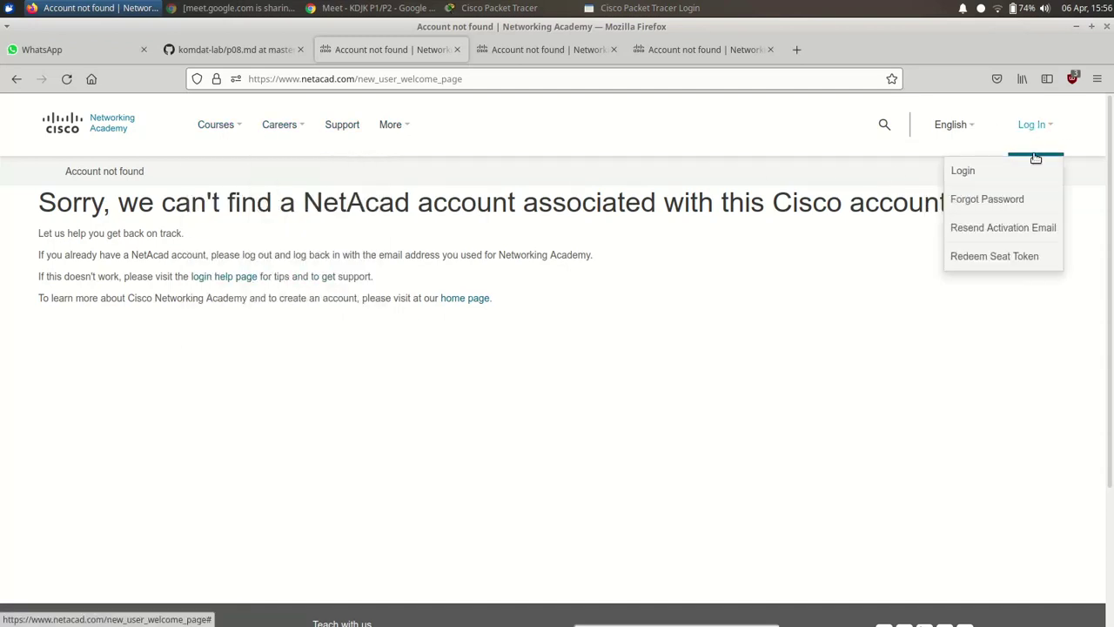
- Sign in to IPB Mail at mail.ipb.ac.id using the saved login
left_click(798, 51)
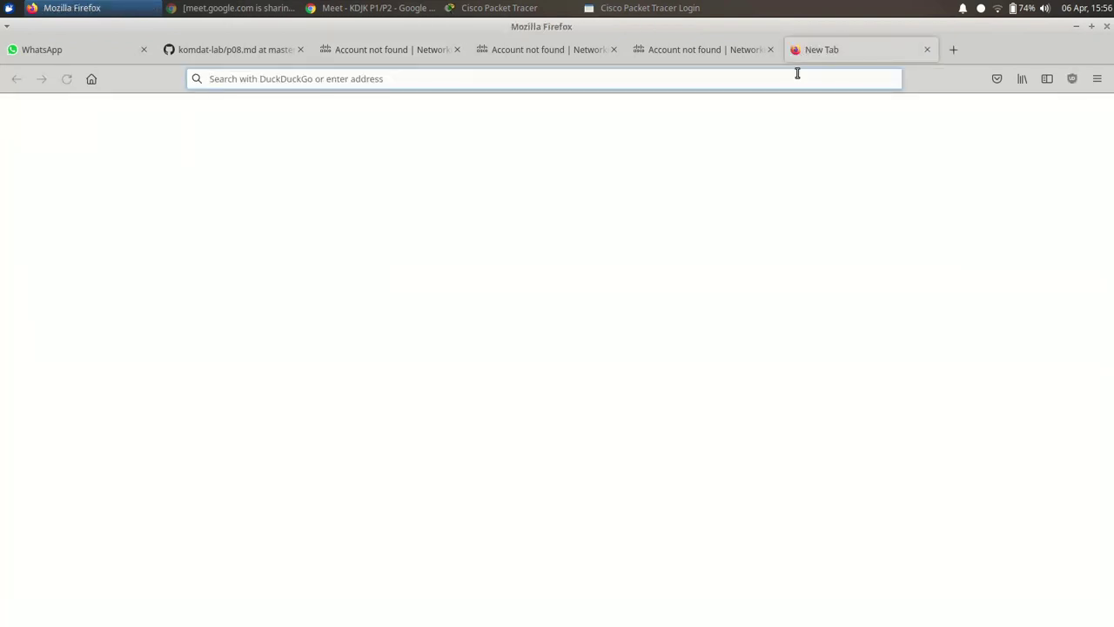
type("mail.ipb.ac.i")
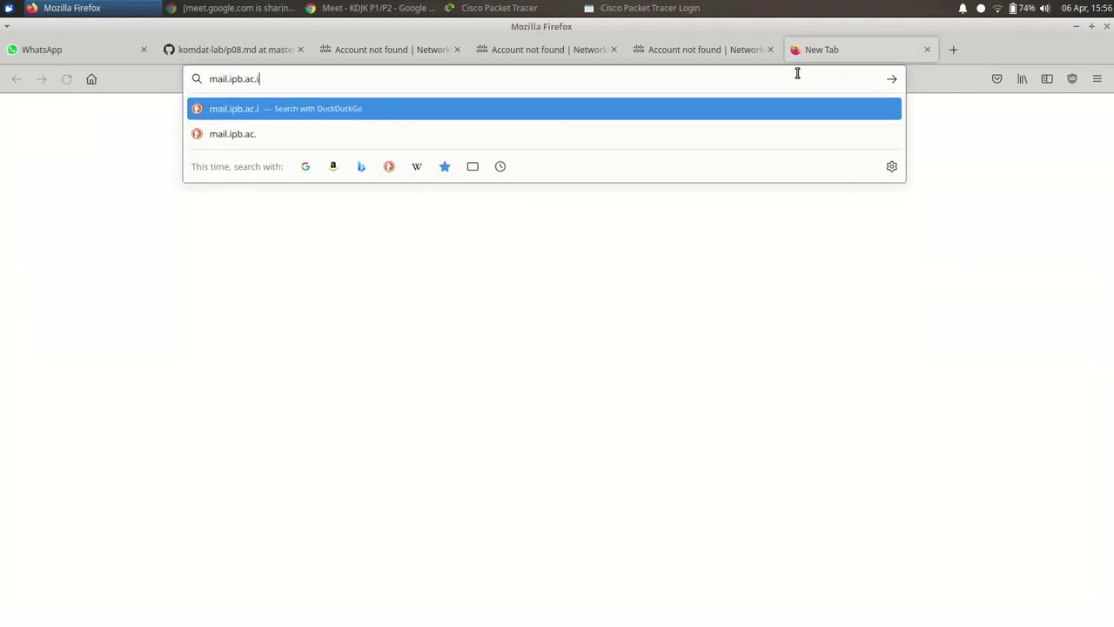
type("d")
key("Return")
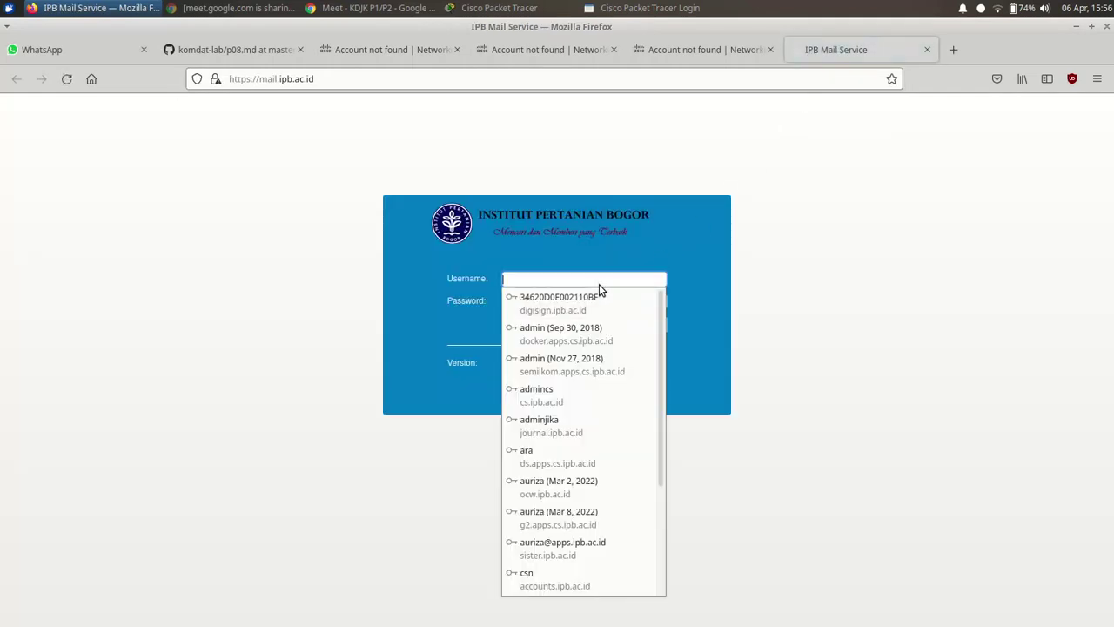
key("Down")
key("Return")
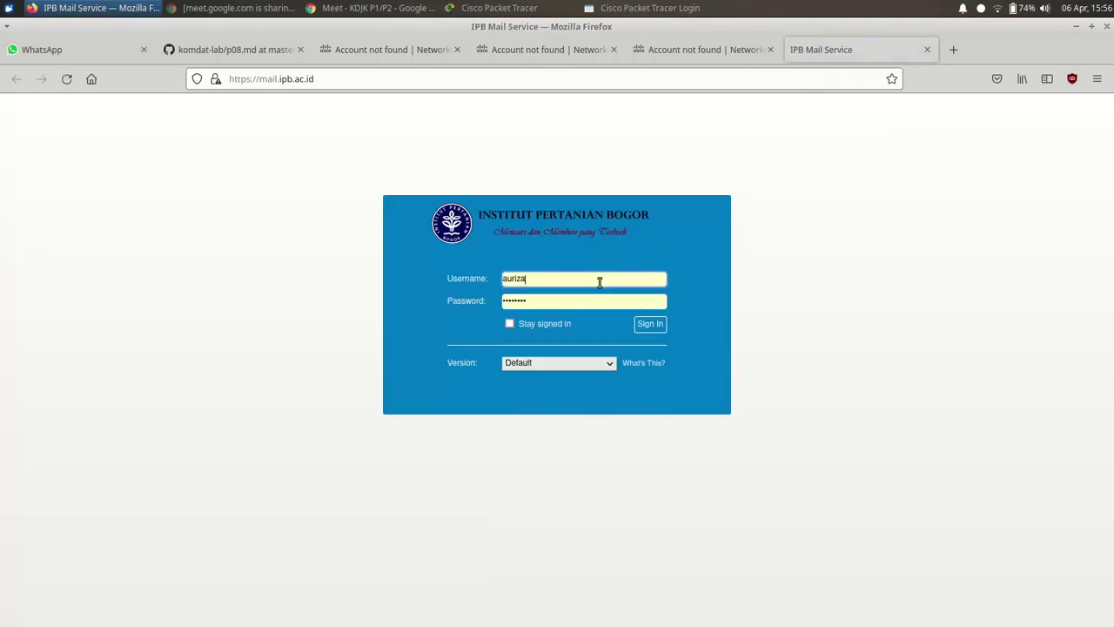
key("Return")
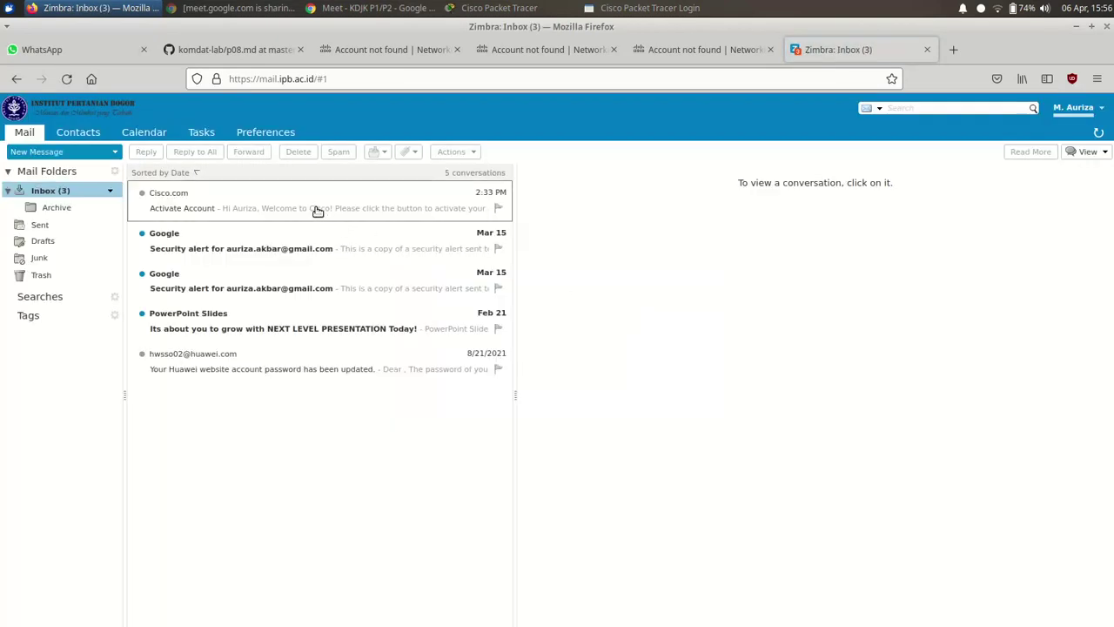
- Open Cisco's Activate Account email and follow its activation link
left_click(316, 212)
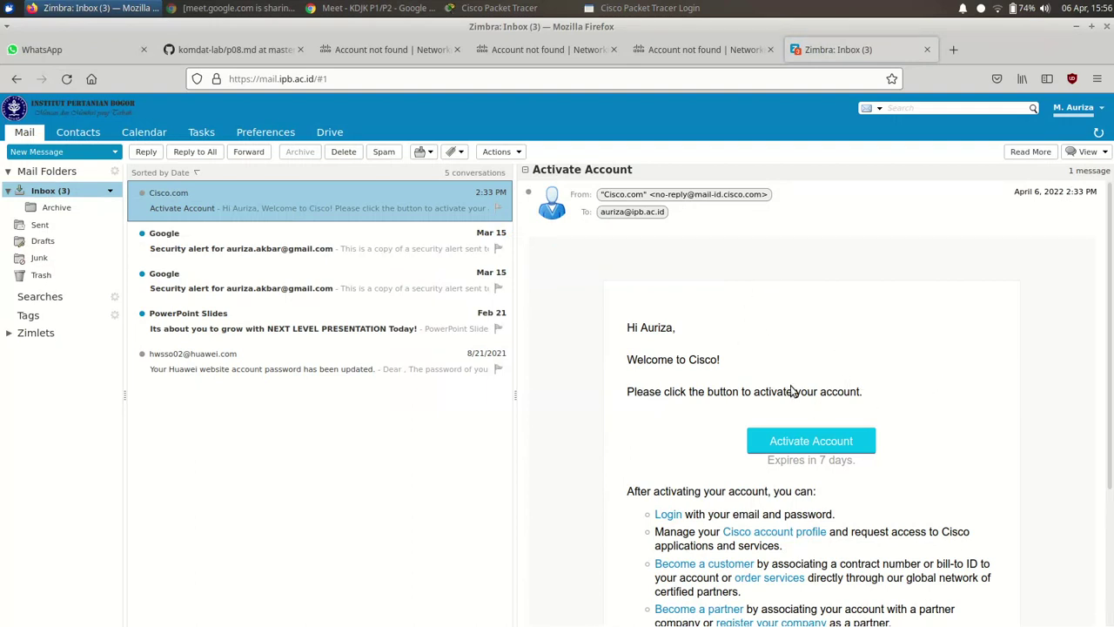
scroll(857, 394, "down", 1)
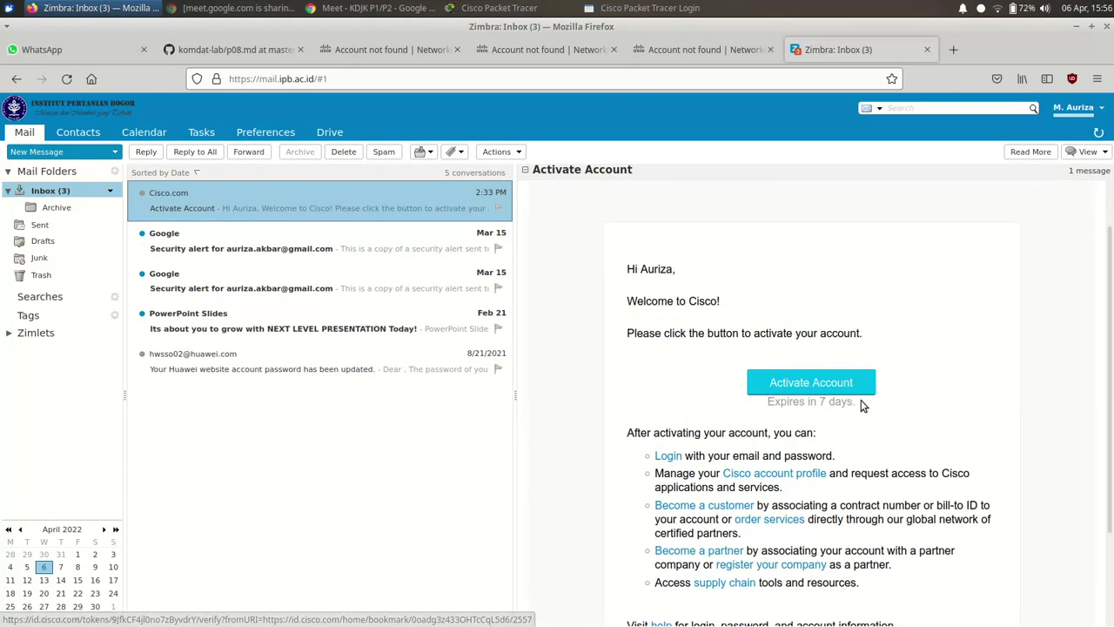
left_click(840, 383)
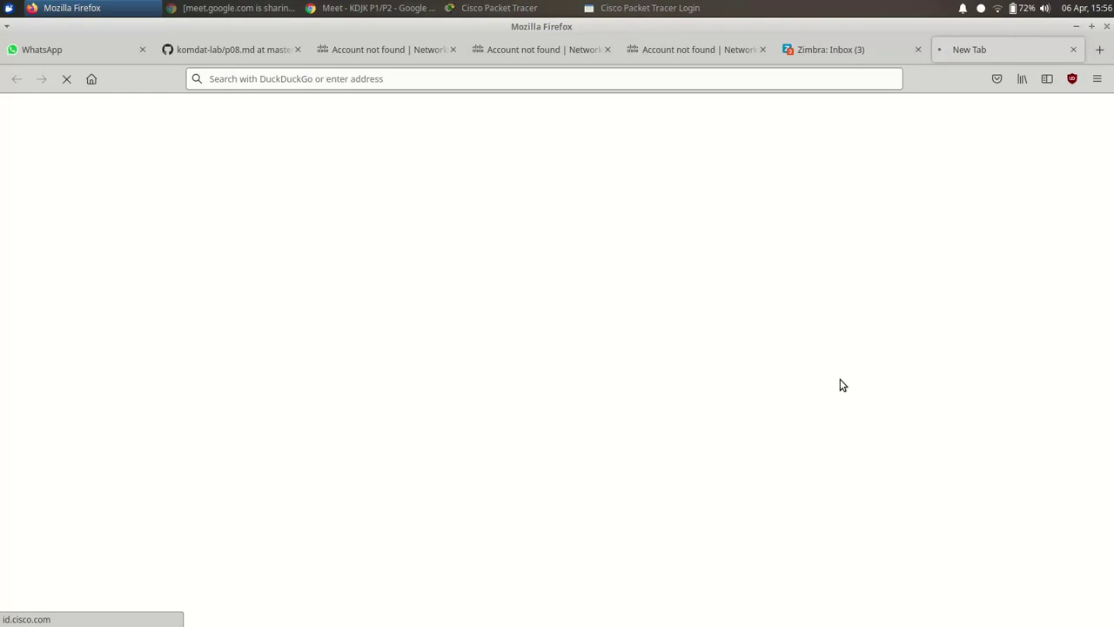
left_click(855, 55)
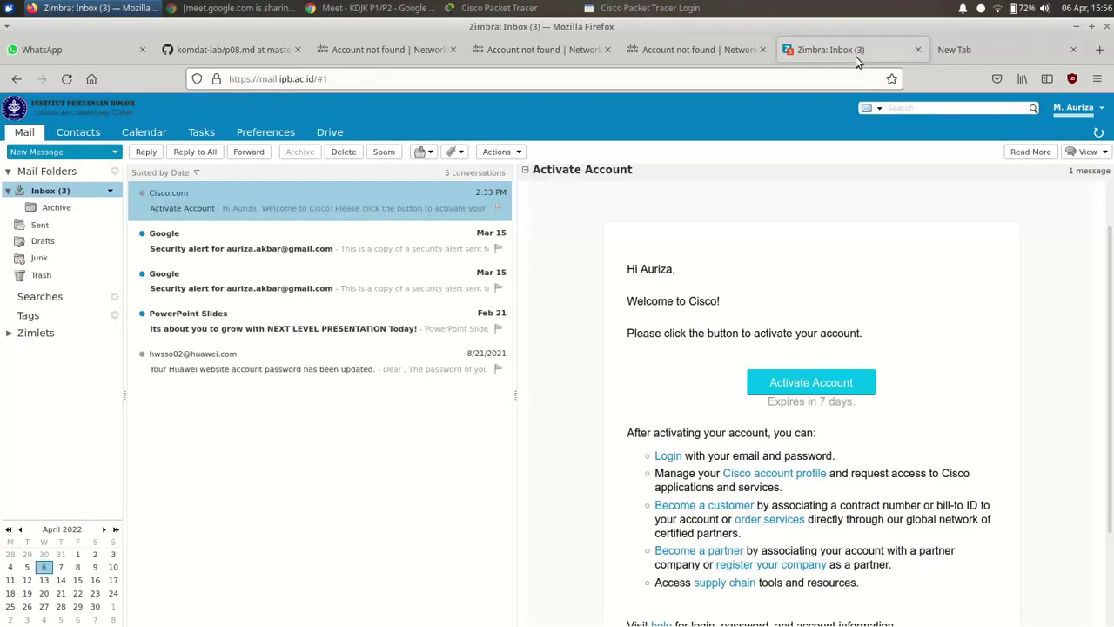
left_click(964, 61)
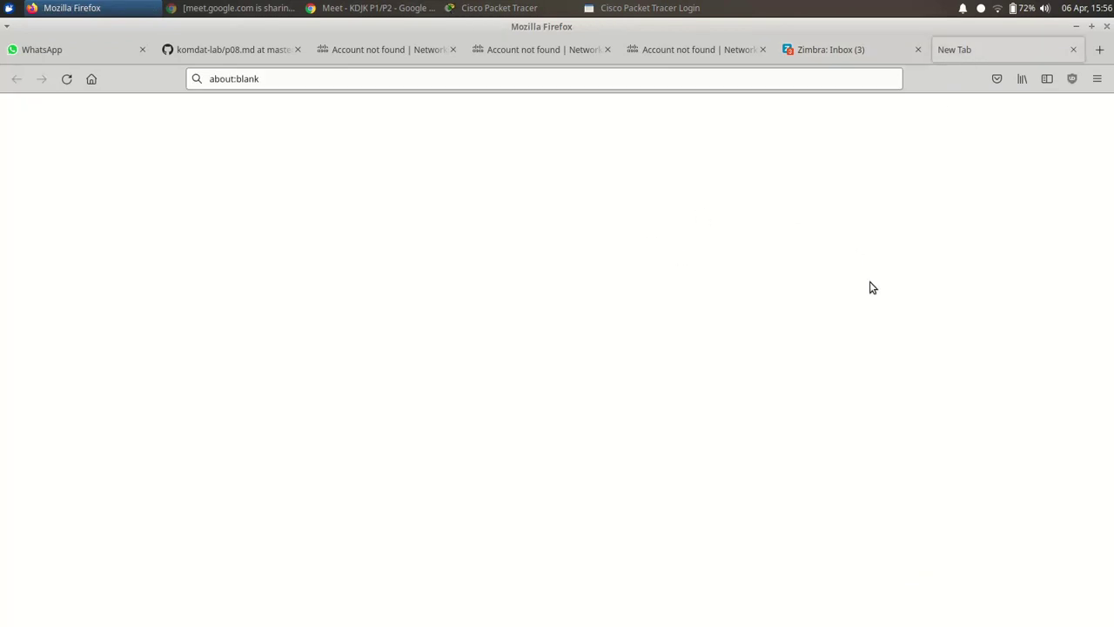
left_click(855, 59)
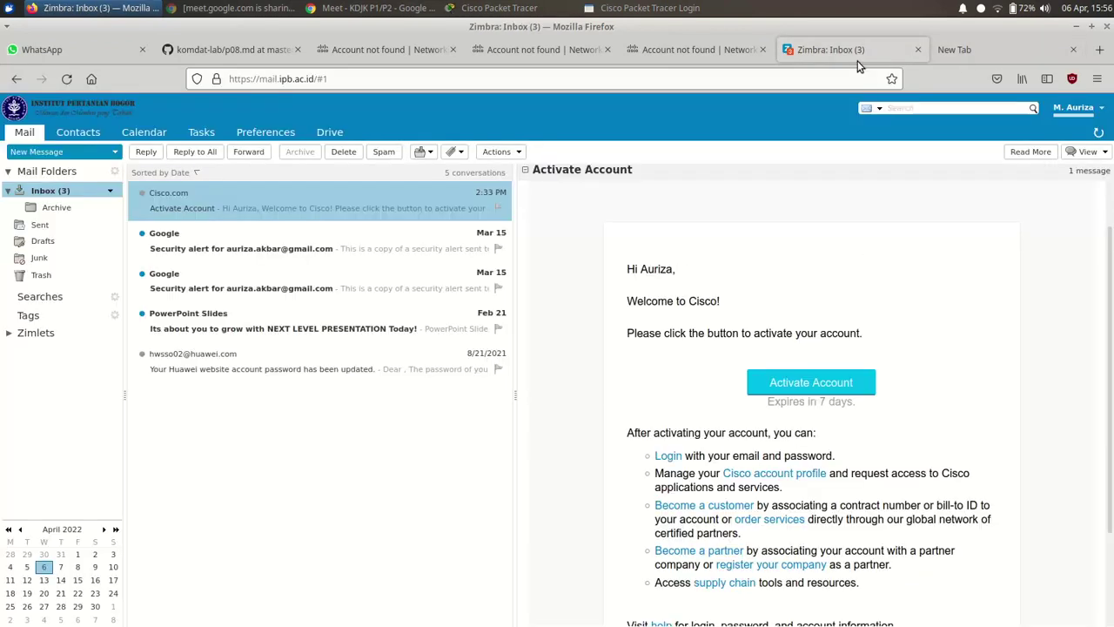
left_click(843, 384)
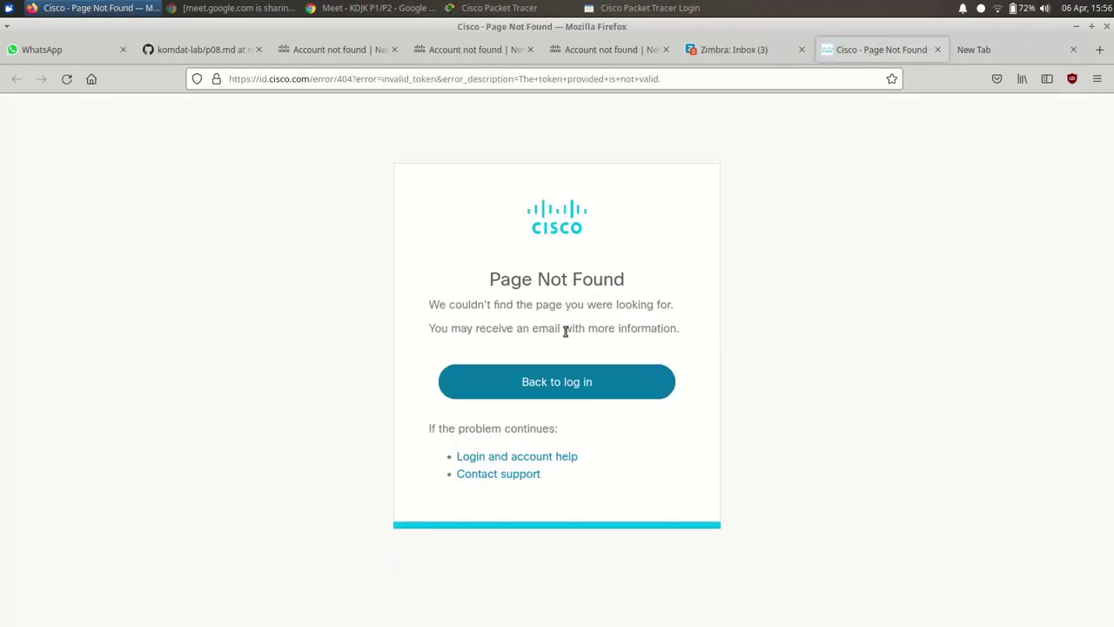
- Close the Page Not Found and empty tabs, then open the Cisco account profile page
left_click(937, 50)
left_click(938, 51)
scroll(709, 352, "down", 3)
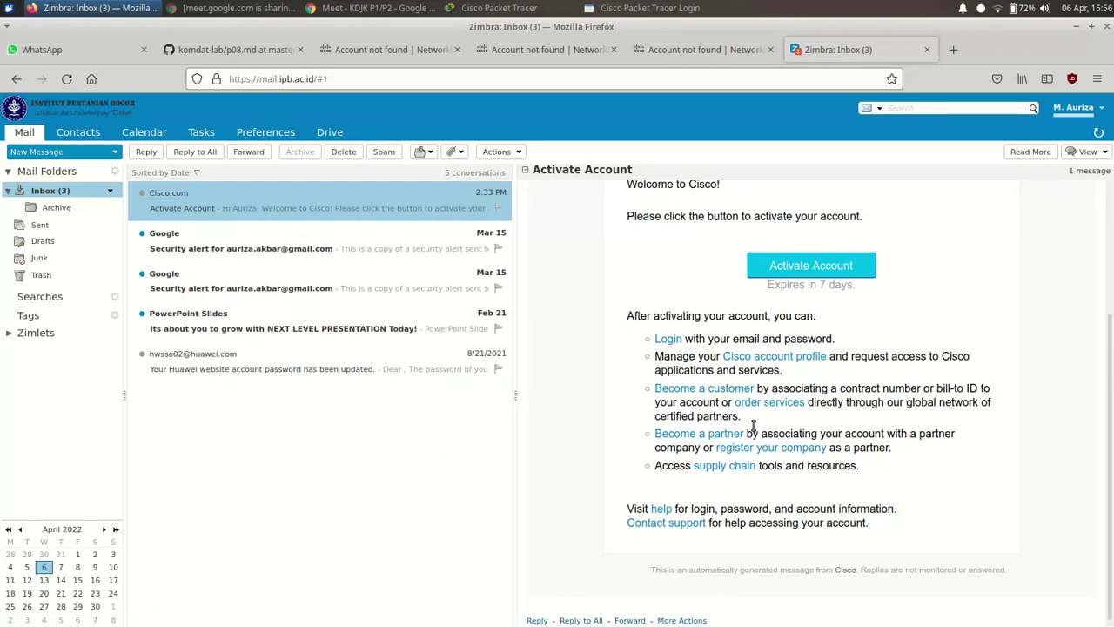
left_click(752, 357)
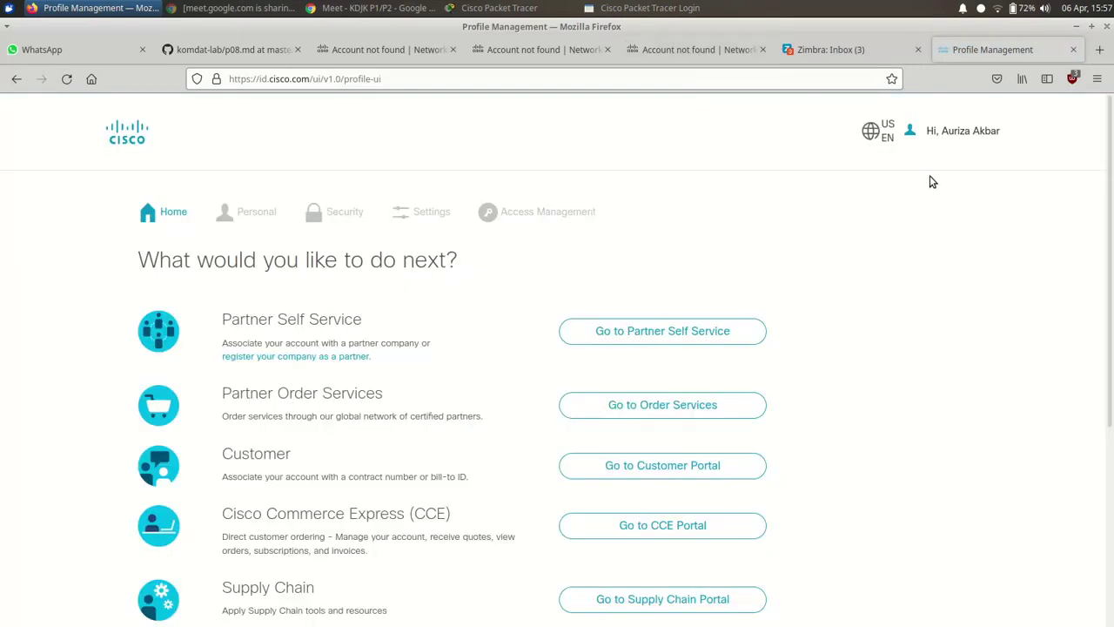
- View the profile's Personal details in Cisco Profile Management, then return to the NetAcad tab
left_click(963, 133)
left_click(259, 214)
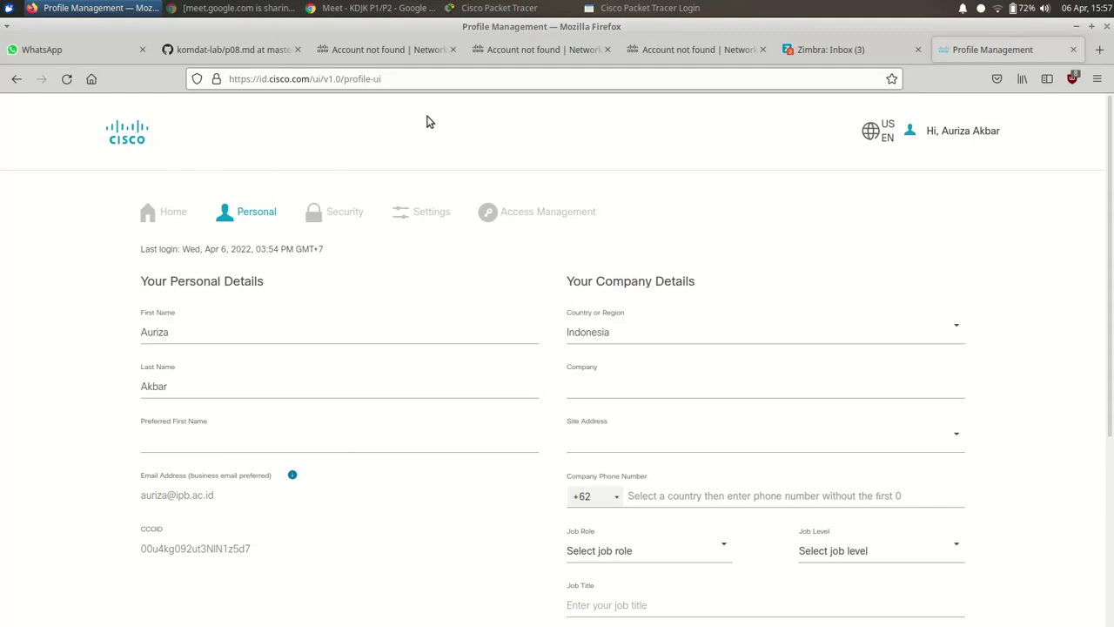
left_click(371, 55)
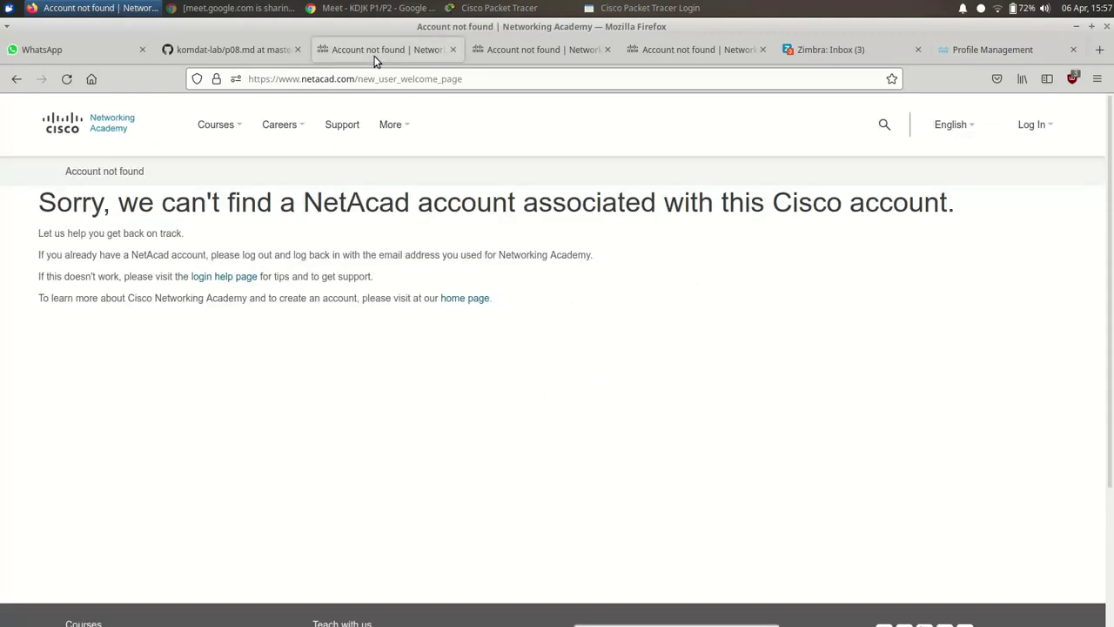
- Try Networking Academy Log In, peek at the login help page, go back, then return to p08.md
left_click(80, 128)
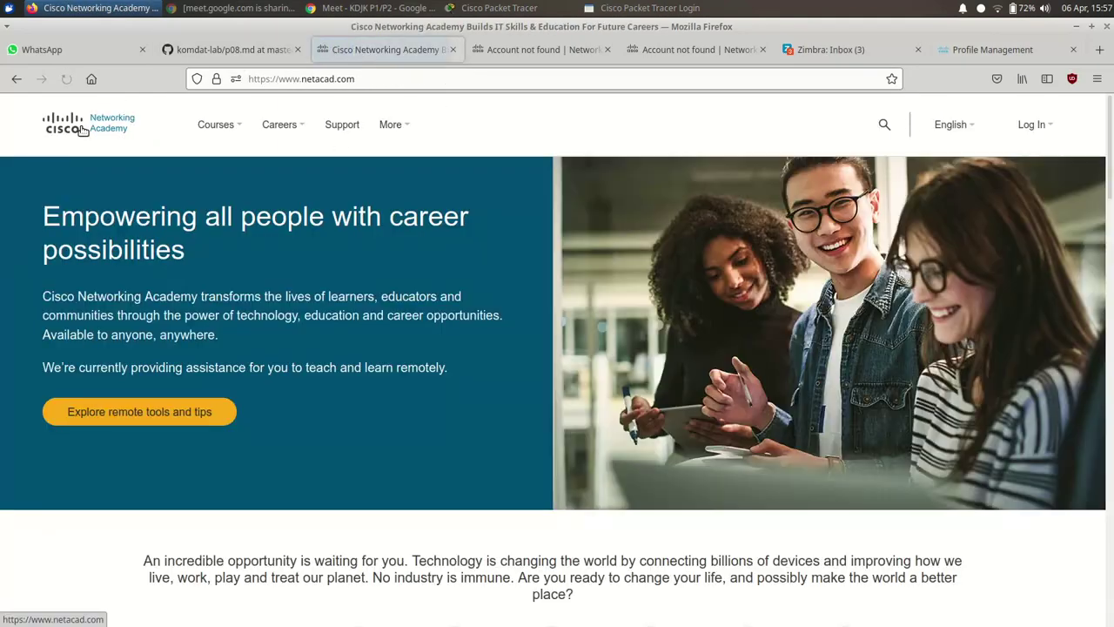
scroll(384, 278, "down", 5)
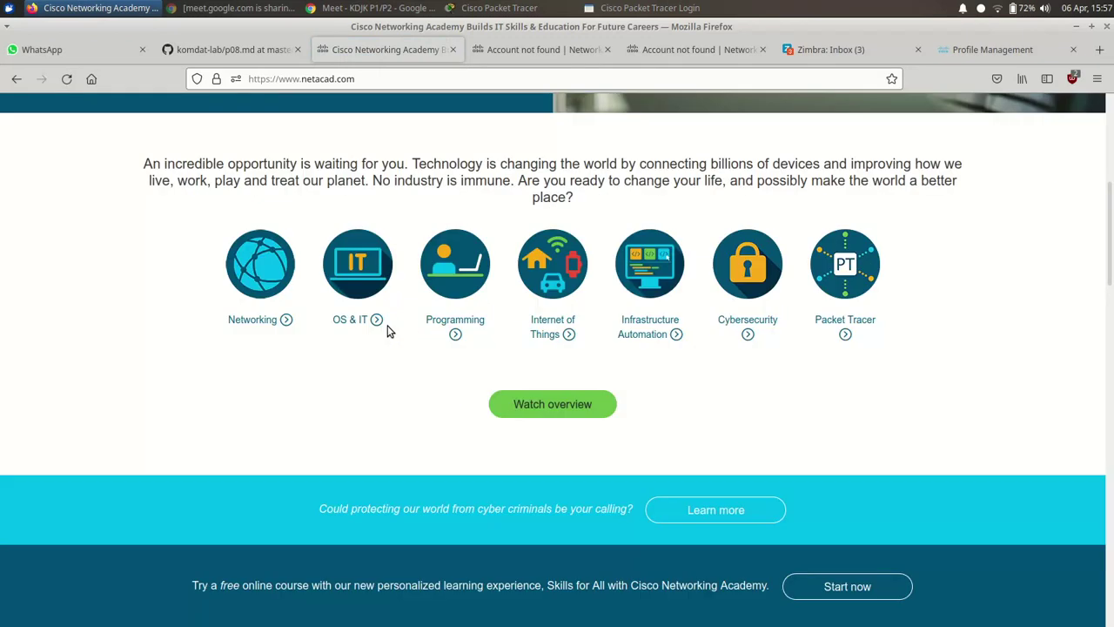
scroll(389, 330, "up", 5)
left_click(1032, 131)
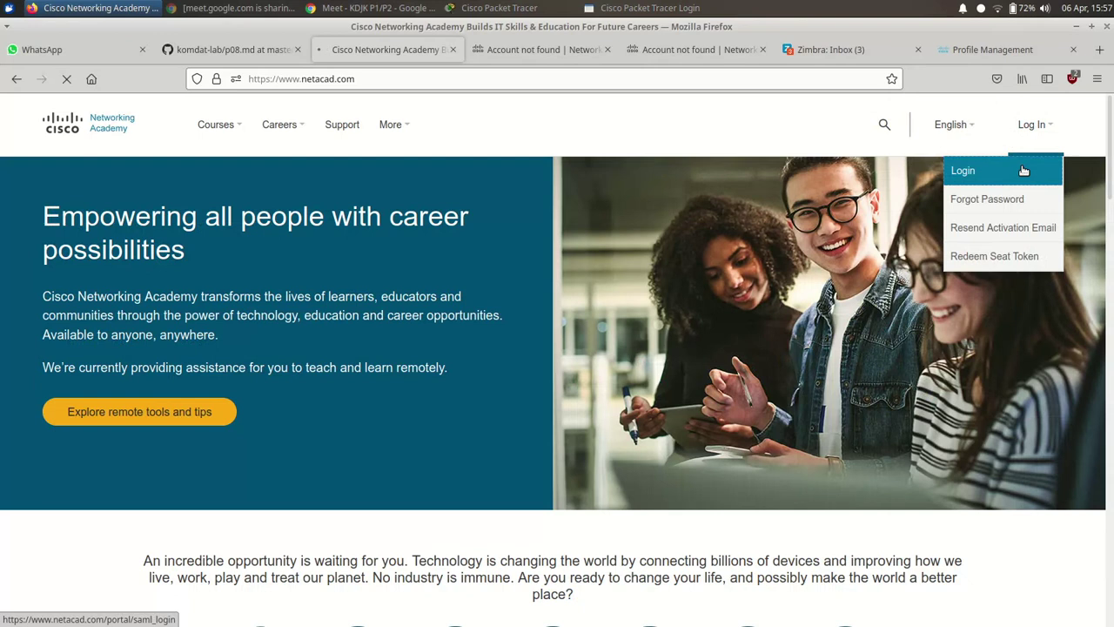
left_click(1023, 171)
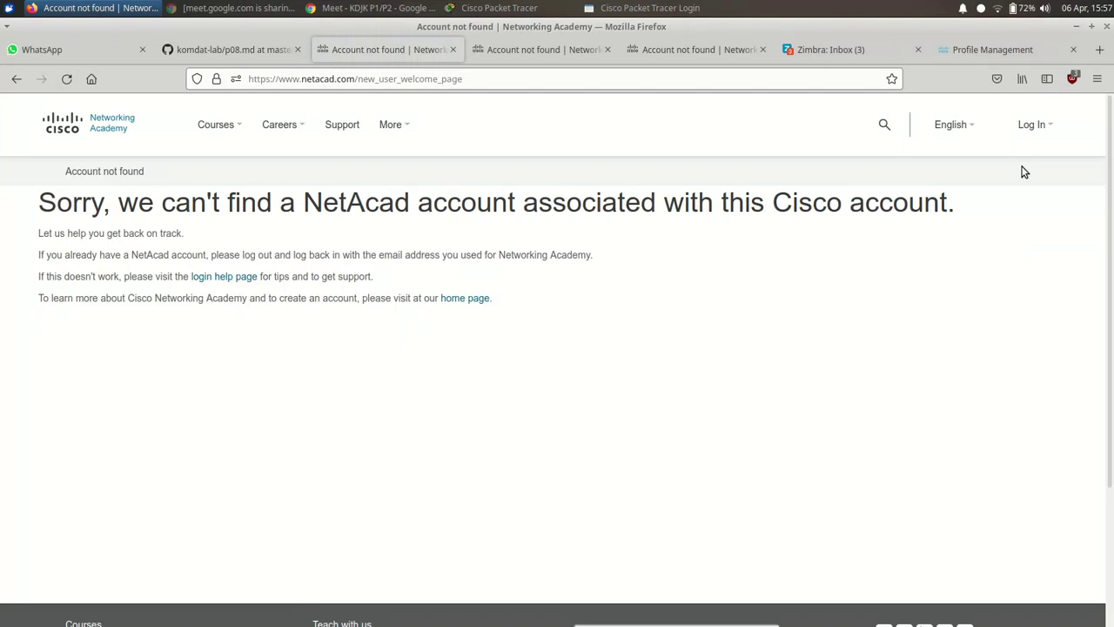
left_click(247, 277)
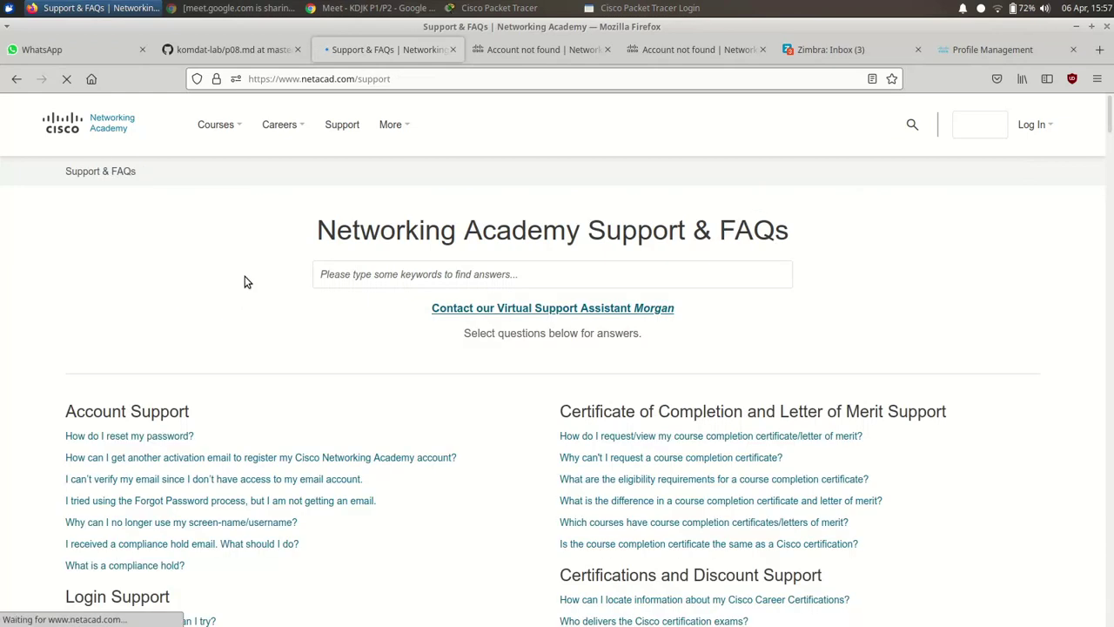
left_click(14, 80)
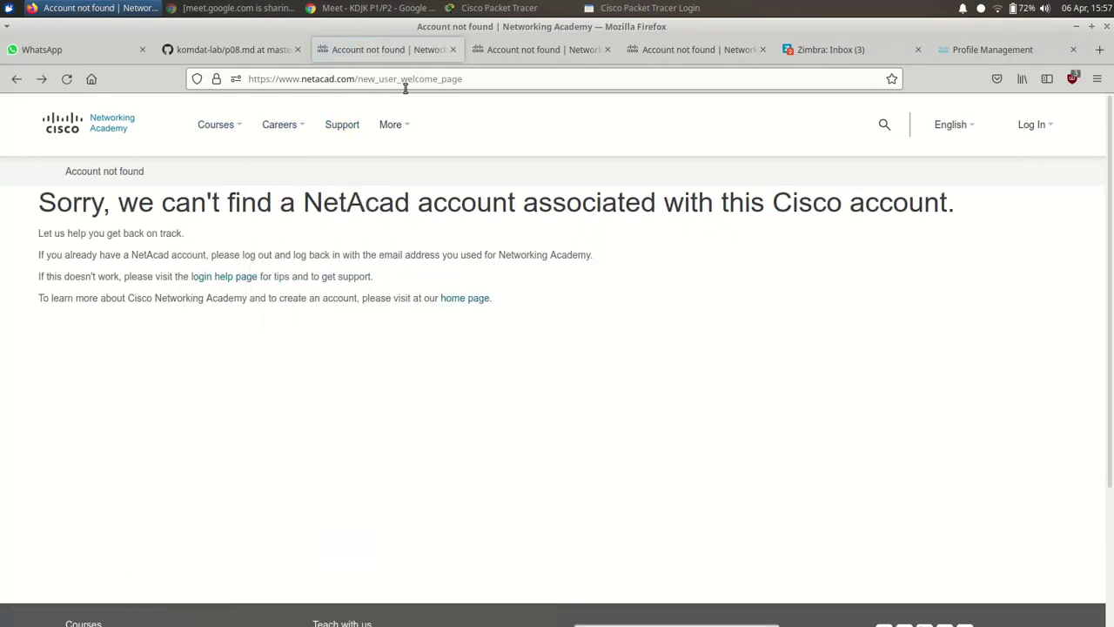
left_click(245, 49)
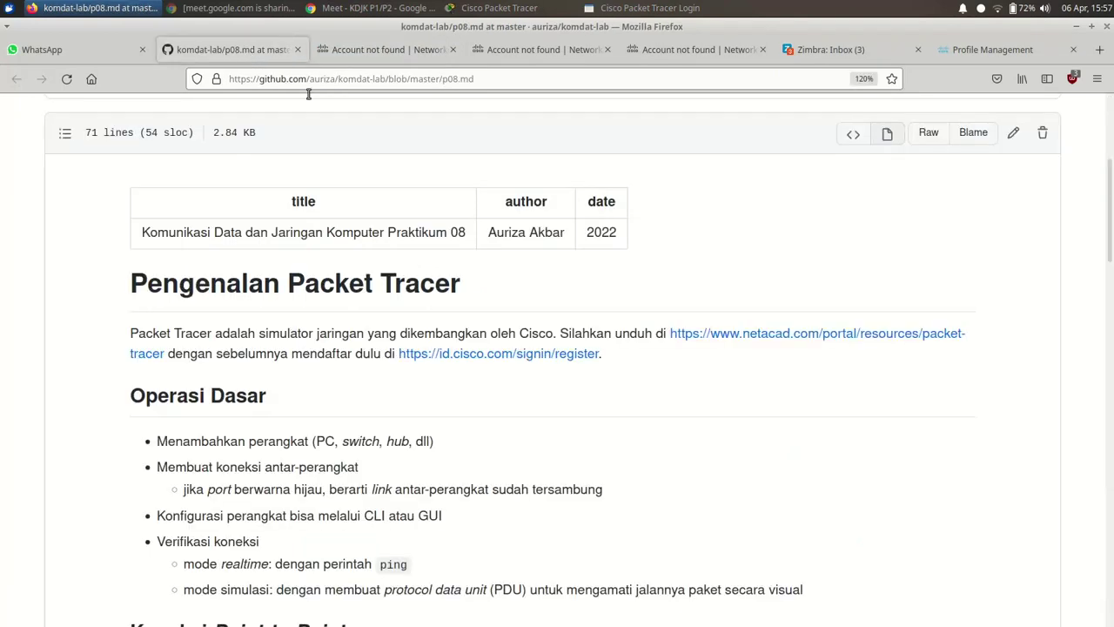
- Copy the Packet Tracer resources netacad link and load it in a private Firefox window
right_click(727, 337)
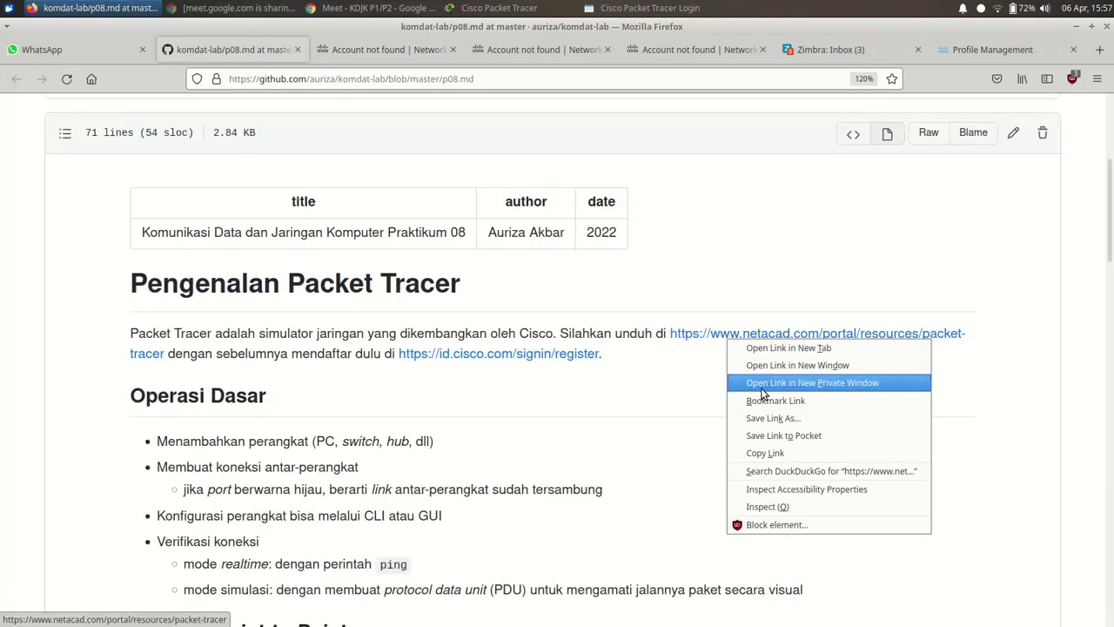
left_click(772, 452)
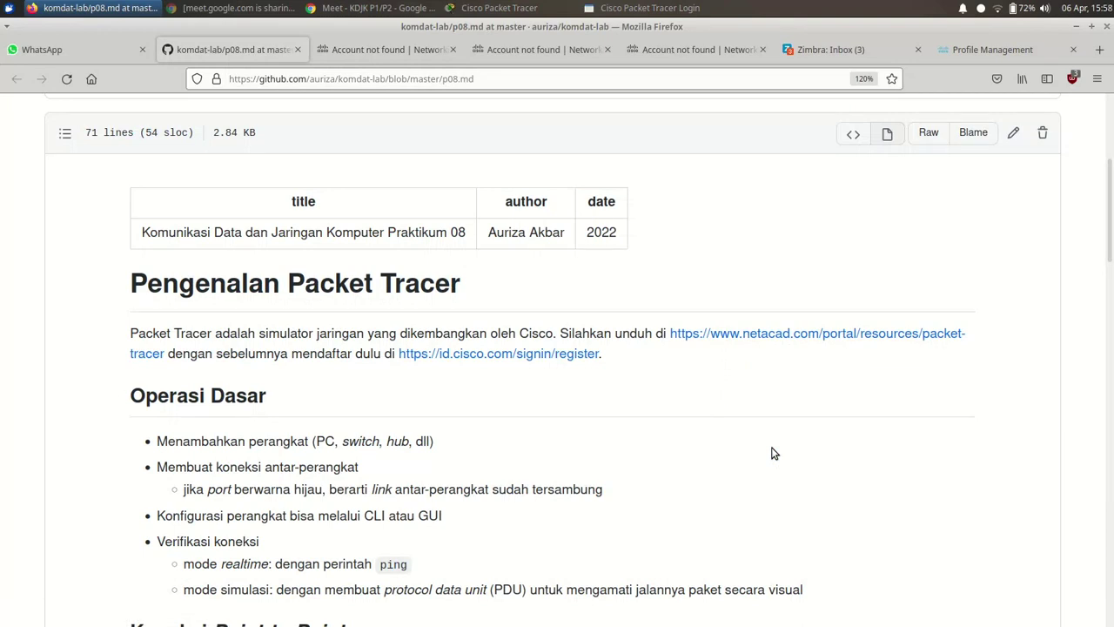
key("ctrl+shift+p")
key("ctrl+v")
key("Return")
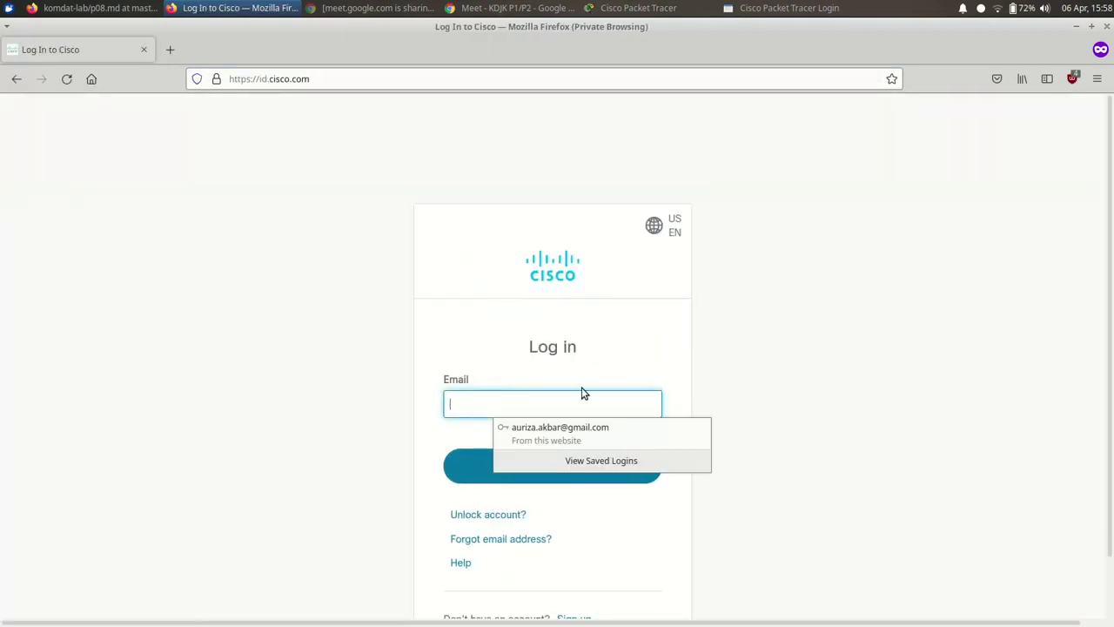
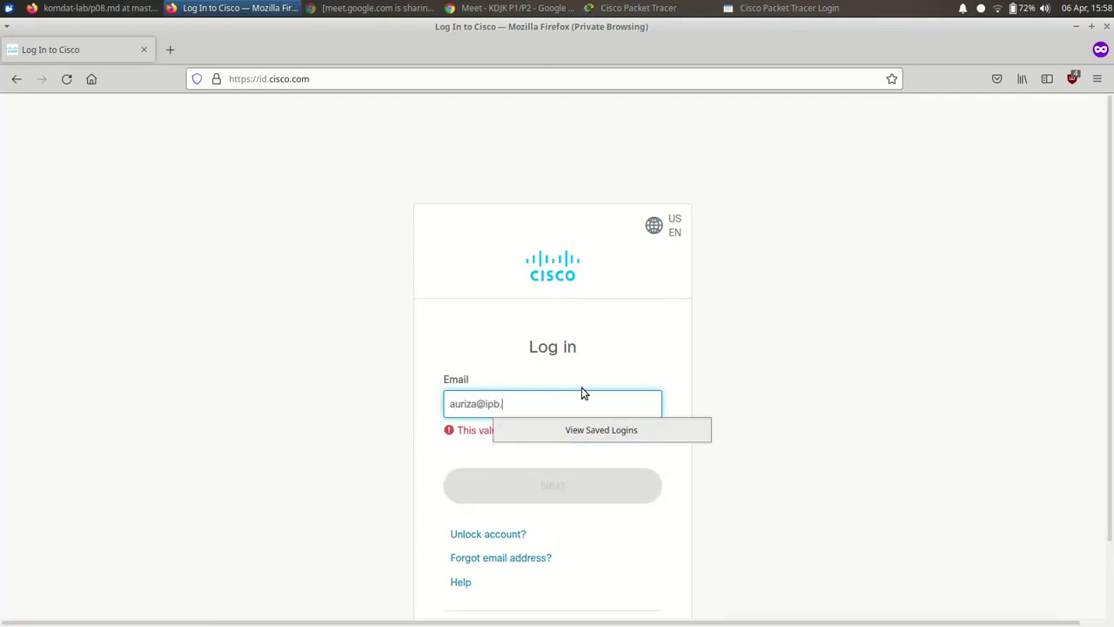
- Sign in with the institutional ipb.ac.id e-mail and its password, reaching the account-not-found message
left_click(567, 465)
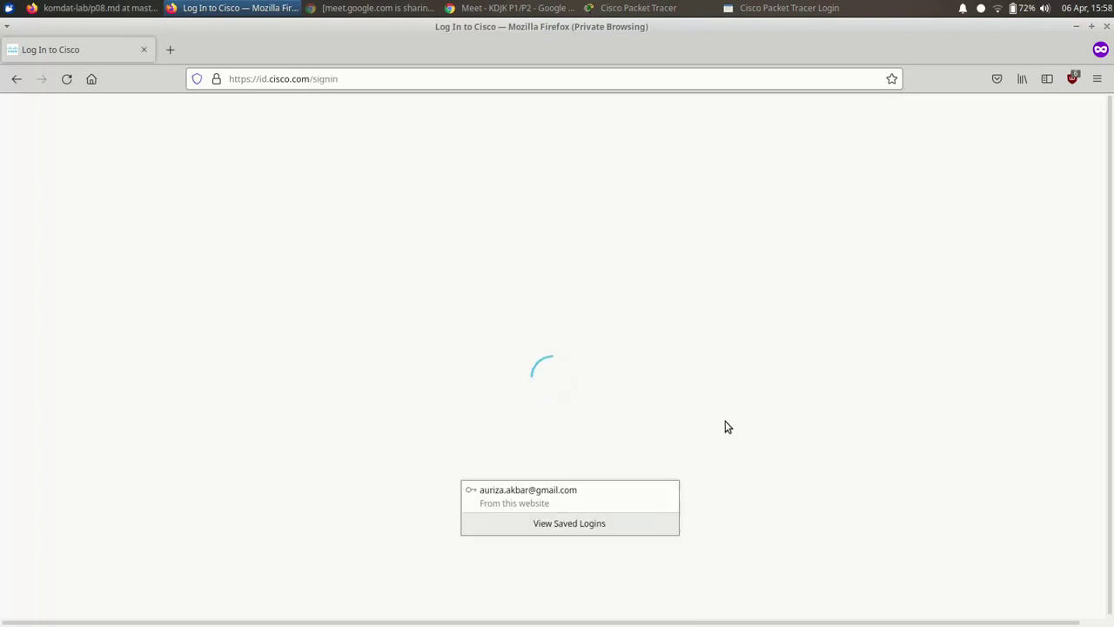
left_click(597, 467)
type("••")
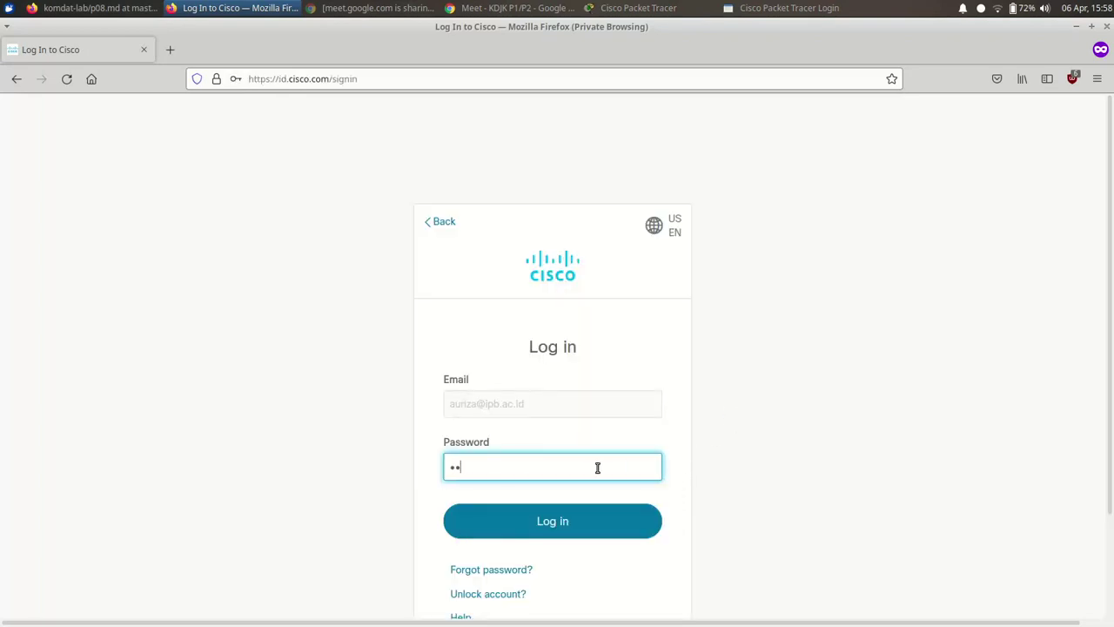
left_click(552, 524)
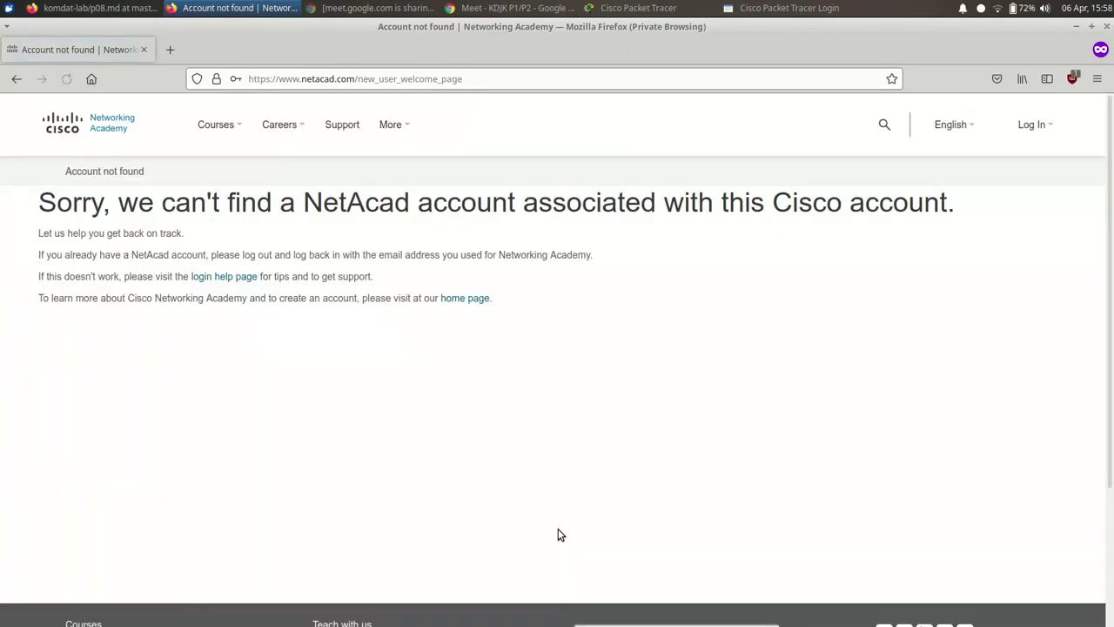
scroll(670, 500, "down", 3)
scroll(666, 532, "up", 3)
- Close the private window and open the KOM312 course on newlms, down to the Packet Tracer lab
left_click(146, 51)
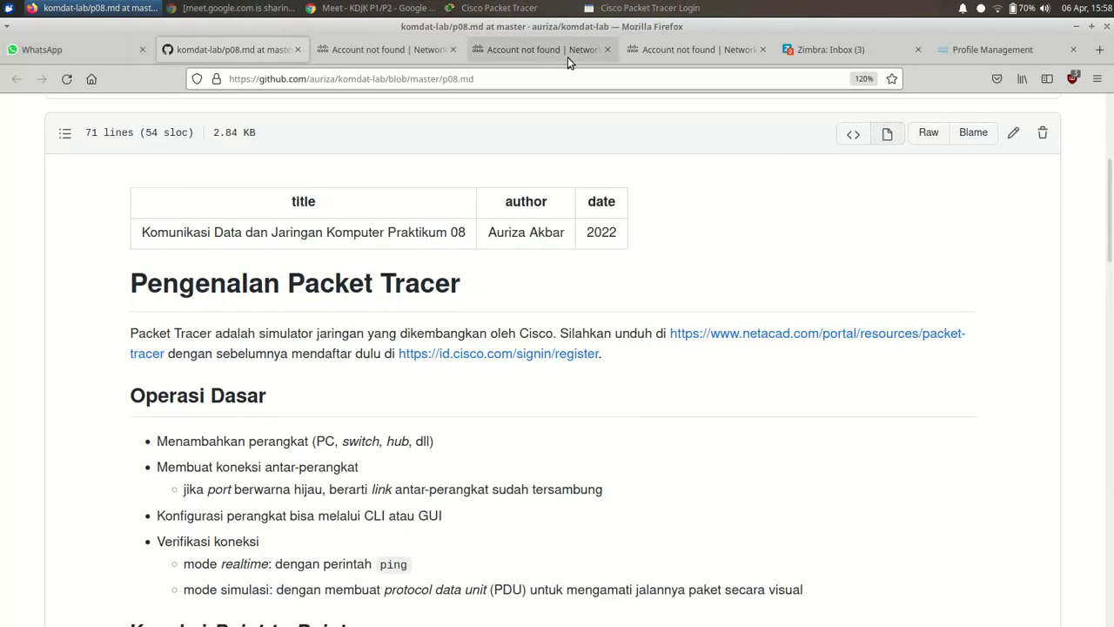
left_click(1098, 50)
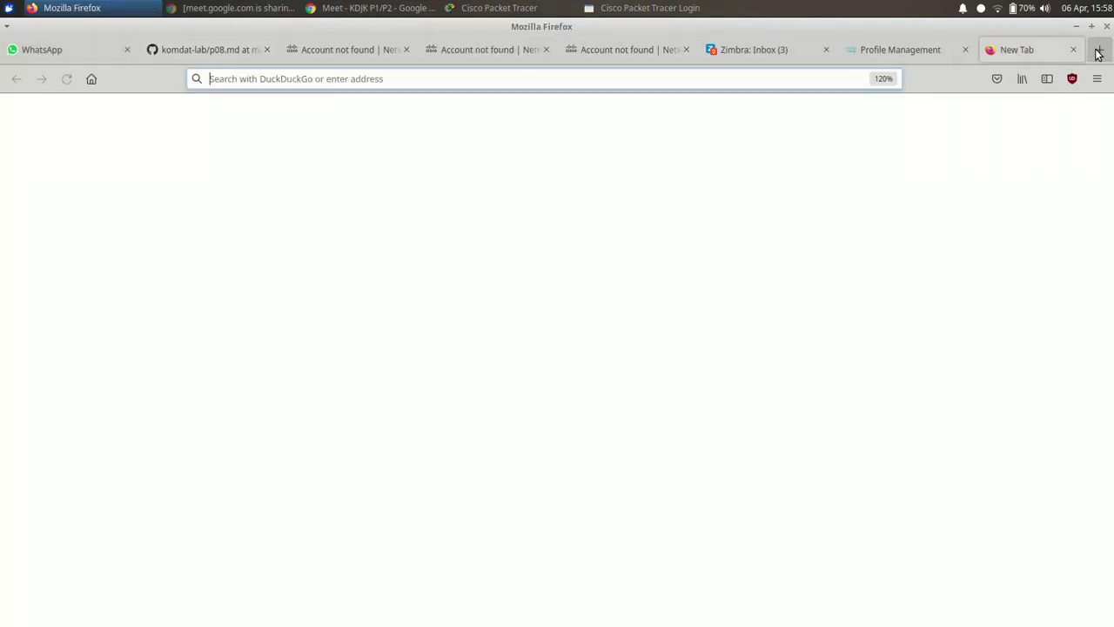
type("newlms.ipb.ac.id/")
key("Return")
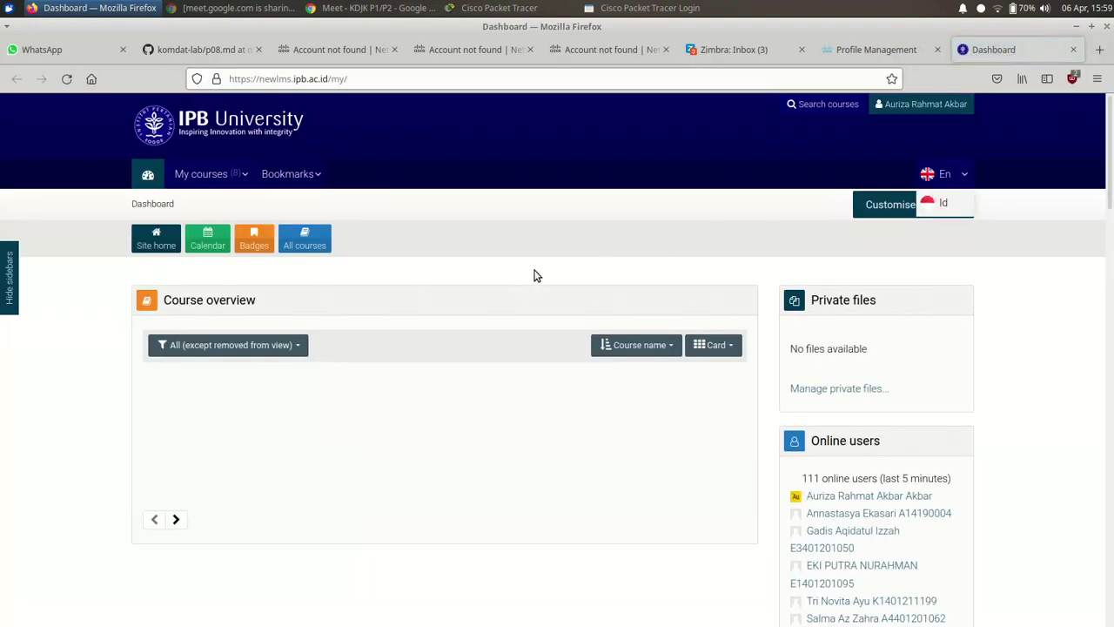
scroll(543, 278, "down", 5)
left_click(597, 409)
scroll(587, 392, "down", 8)
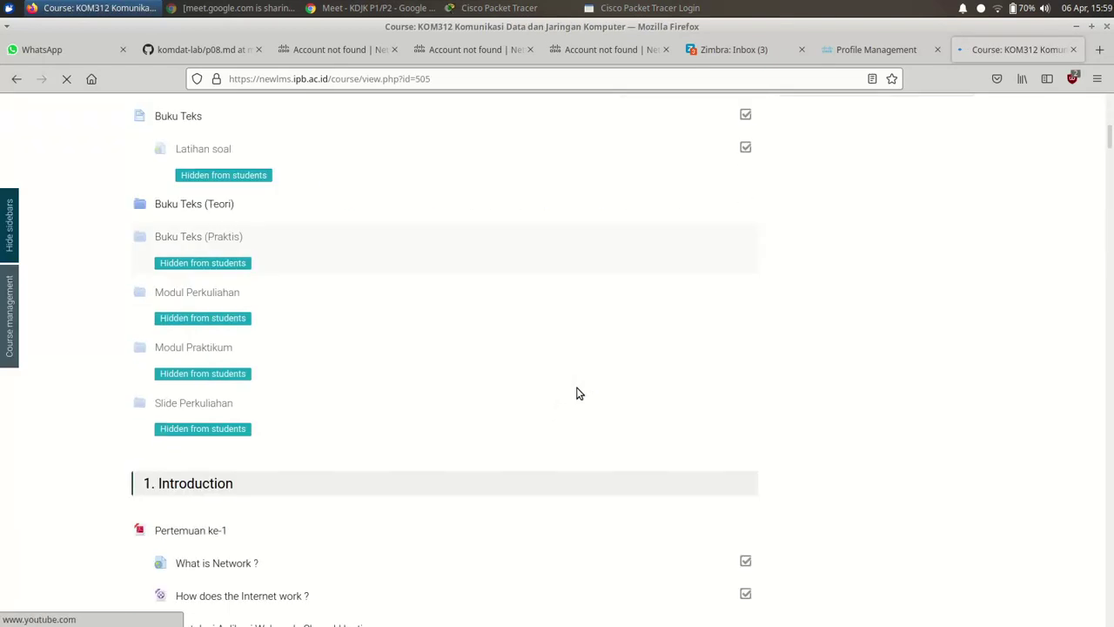
scroll(576, 394, "down", 15)
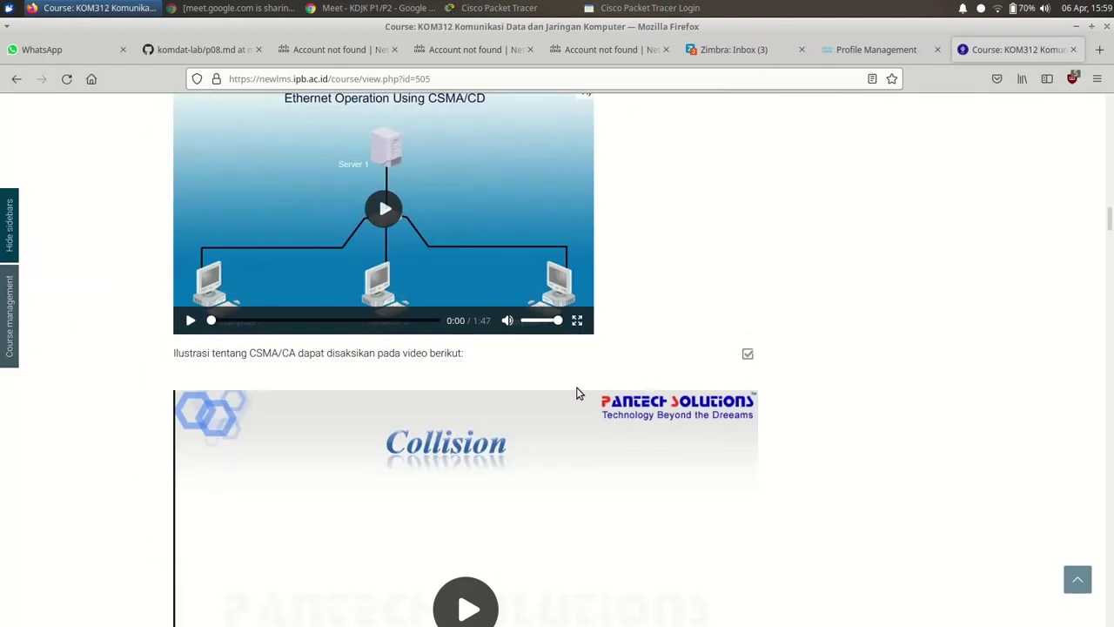
scroll(576, 394, "down", 15)
scroll(576, 394, "down", 8)
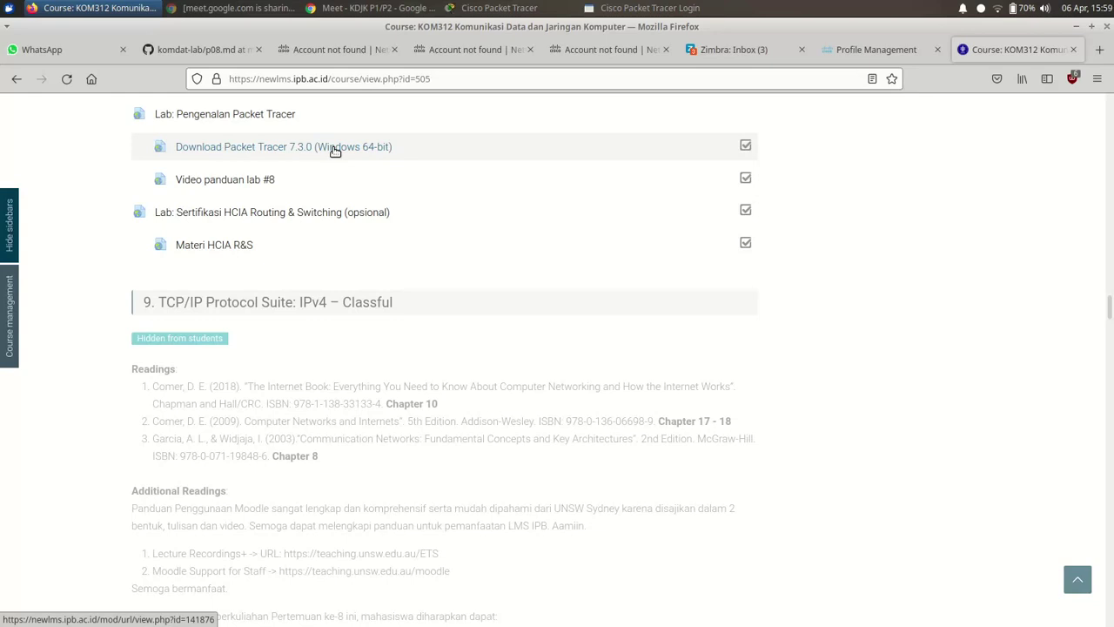
- Close the leftover NetAcad account-not-found and Zimbra inbox tabs
left_click(357, 53)
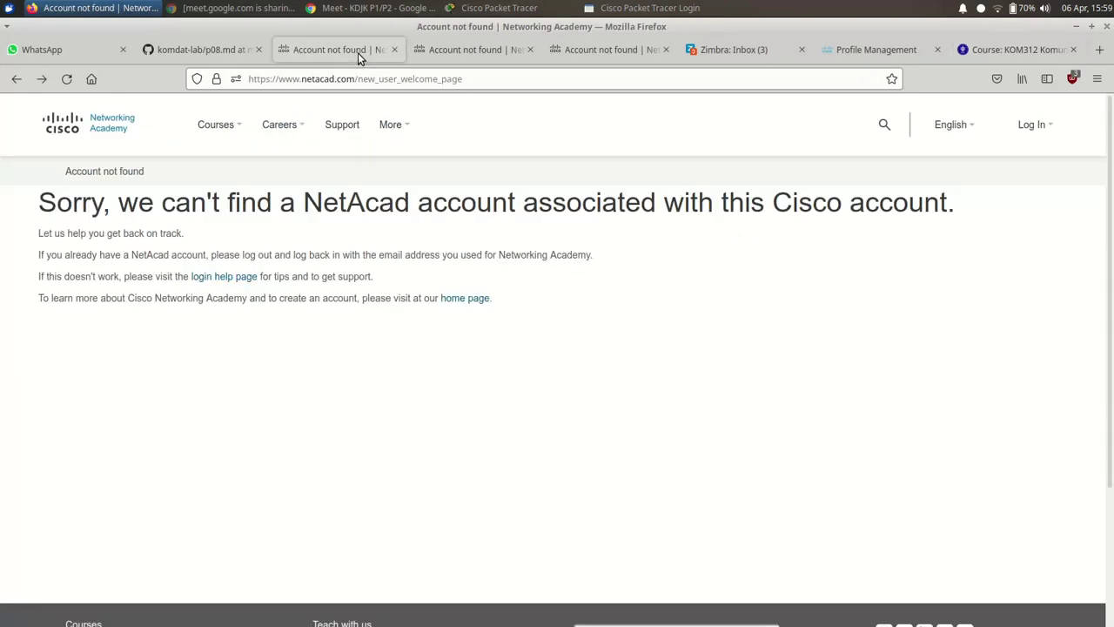
key("ctrl+w")
key("ctrl+w")
key("ctrl+w")
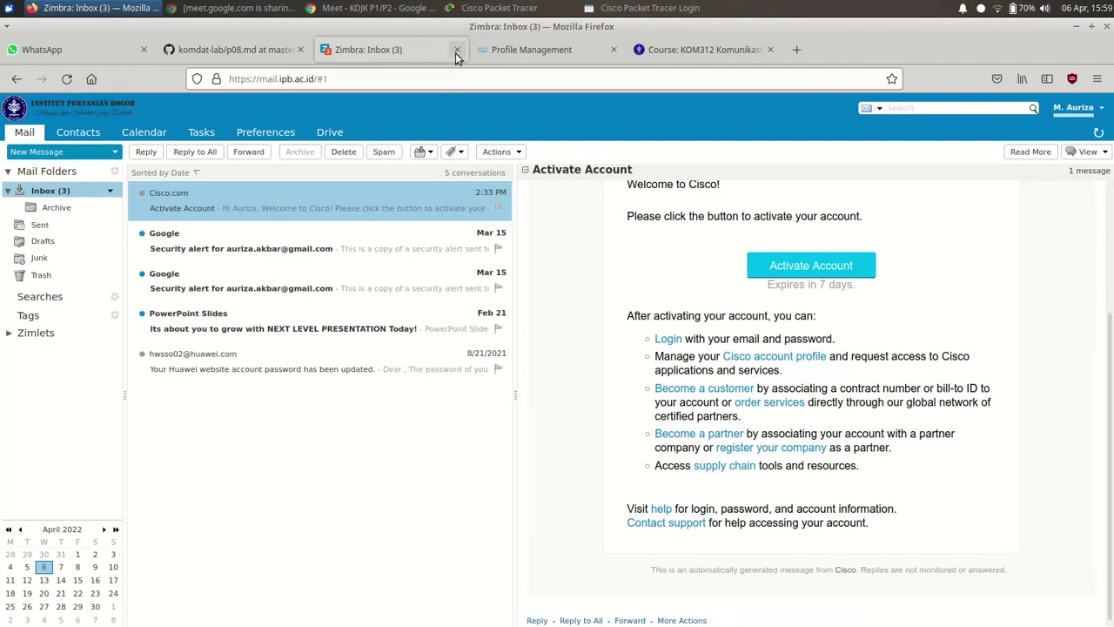
left_click(457, 49)
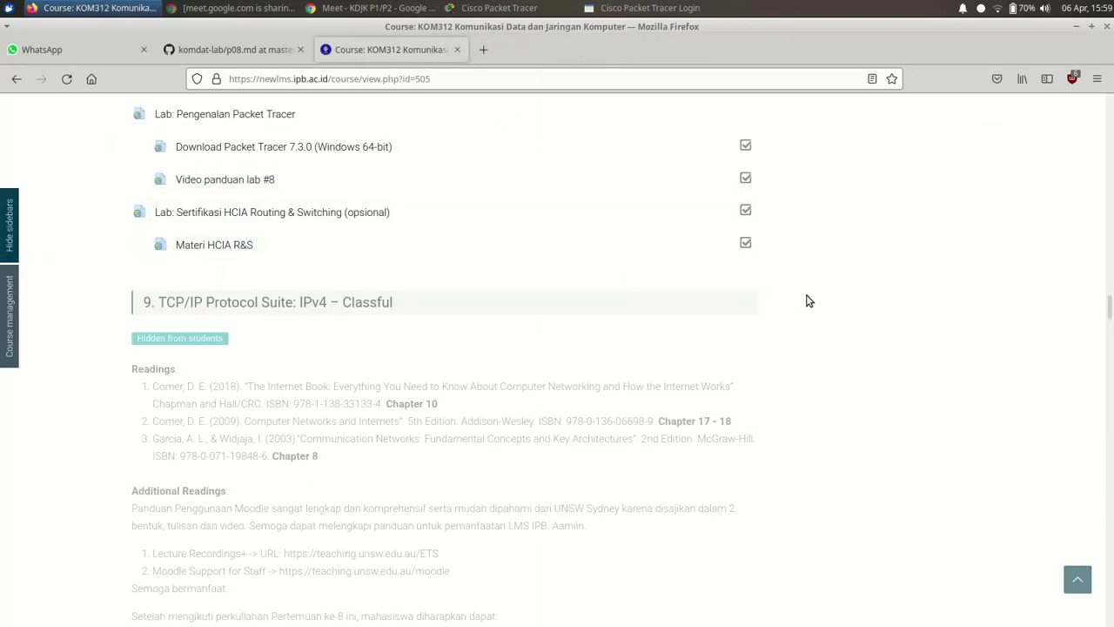
scroll(822, 344, "up", 2)
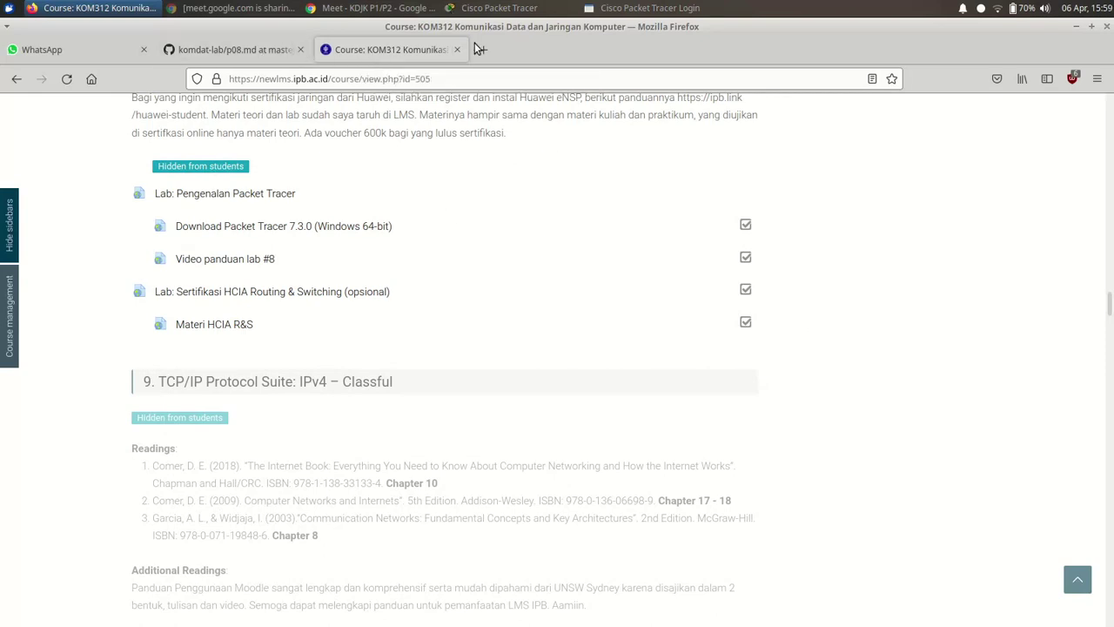
- Start the Networking Academy sign-in in Packet Tracer and submit the account's gmail address
left_click(492, 7)
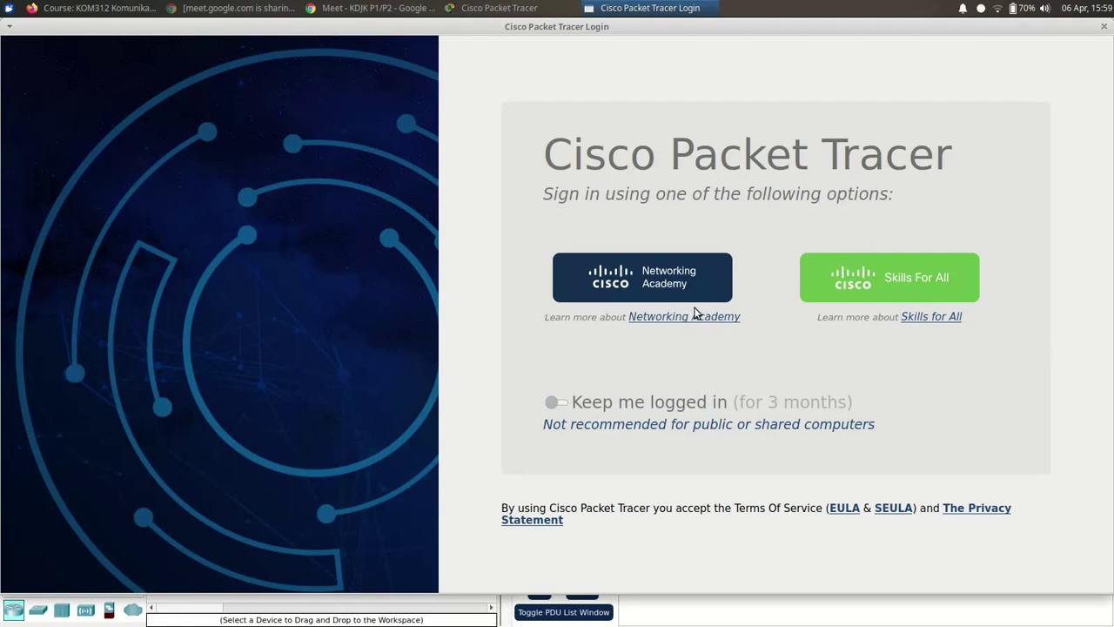
left_click(635, 283)
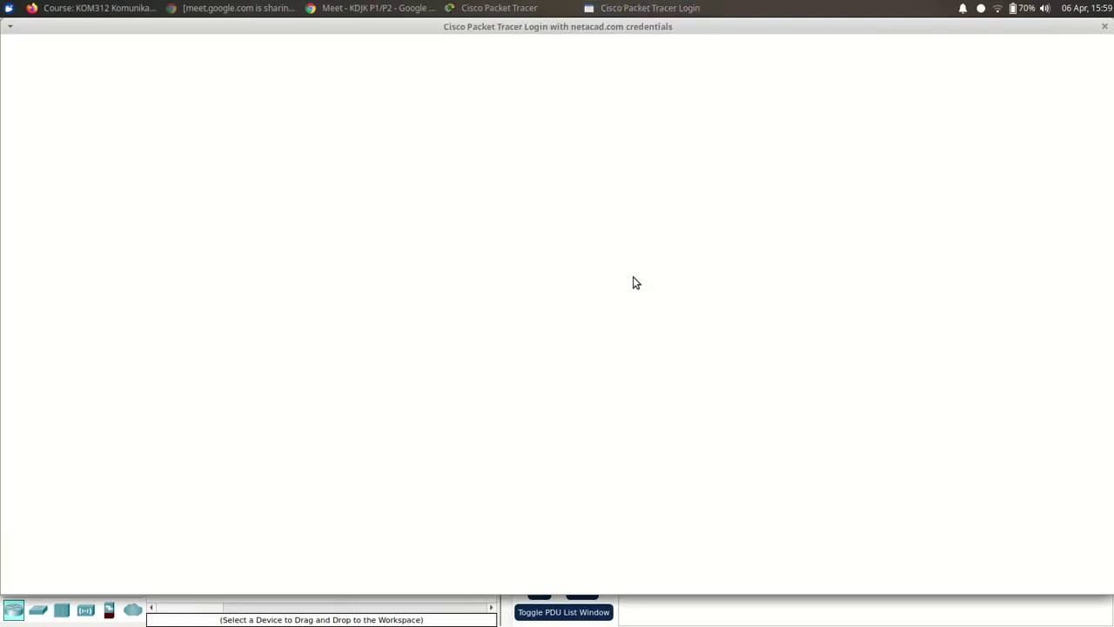
left_click(371, 11)
left_click(372, 10)
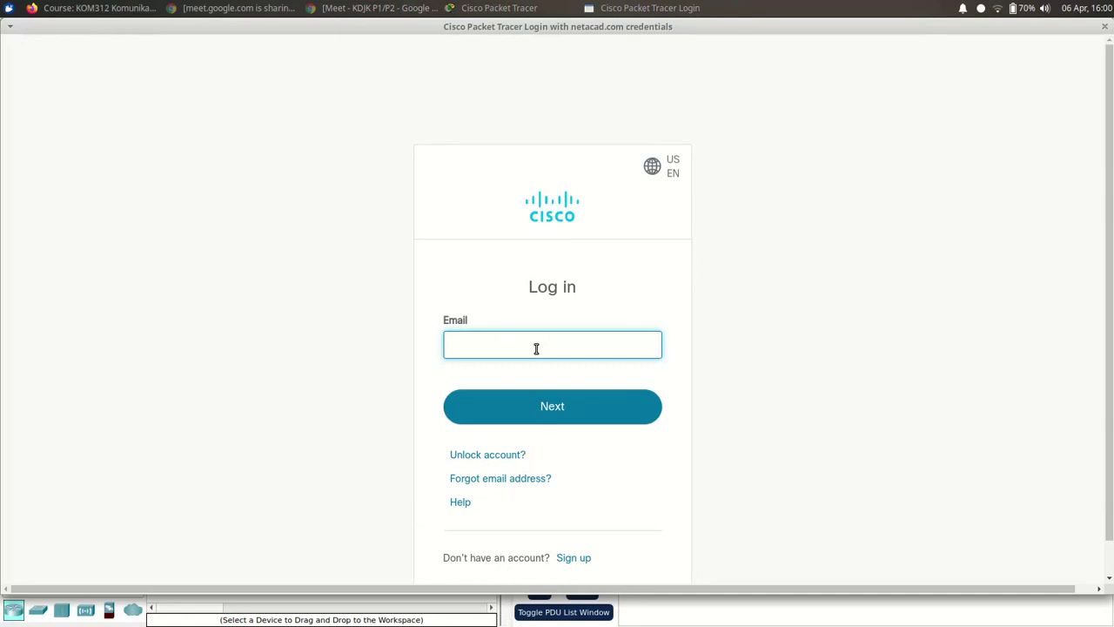
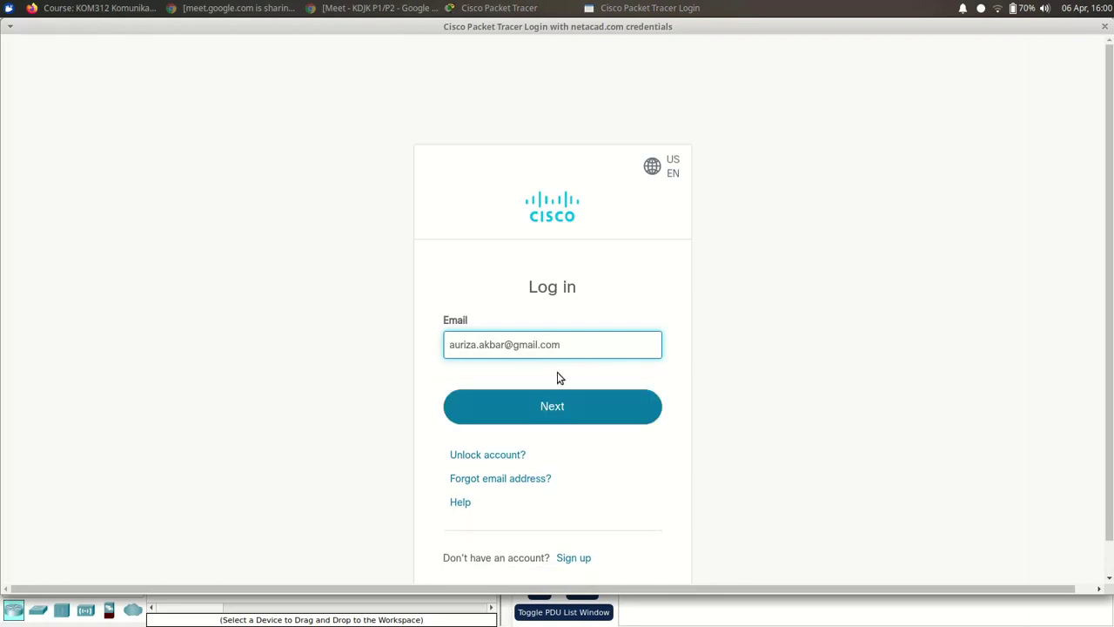
left_click(556, 406)
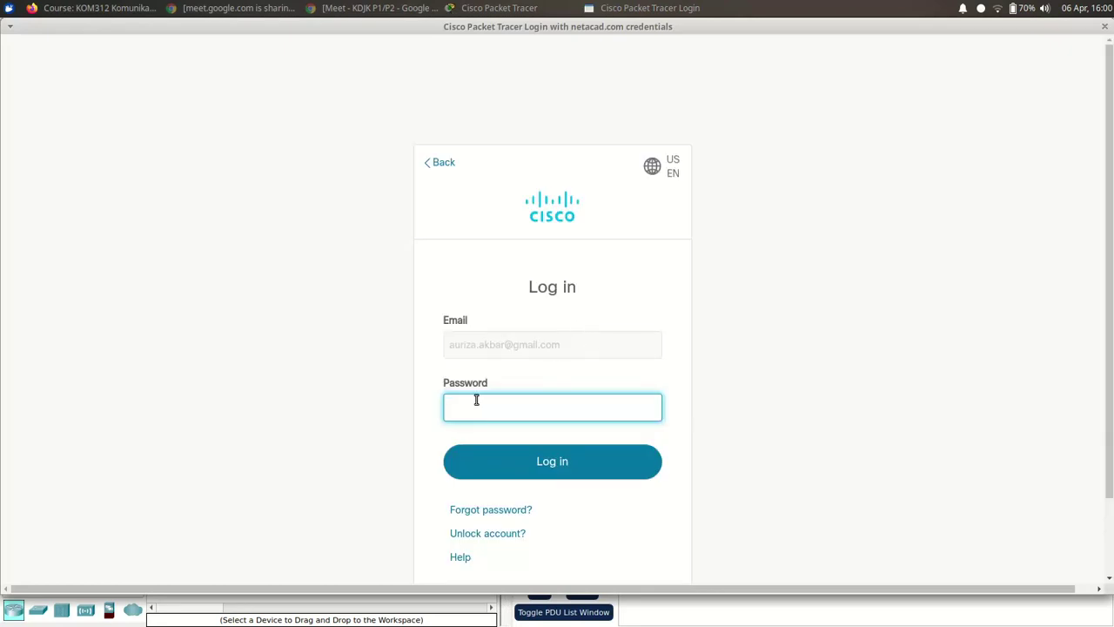
- Retrieve the password with './pass netacad' in a terminal and copy it
key("ctrl+alt+t")
type("./pass netacad")
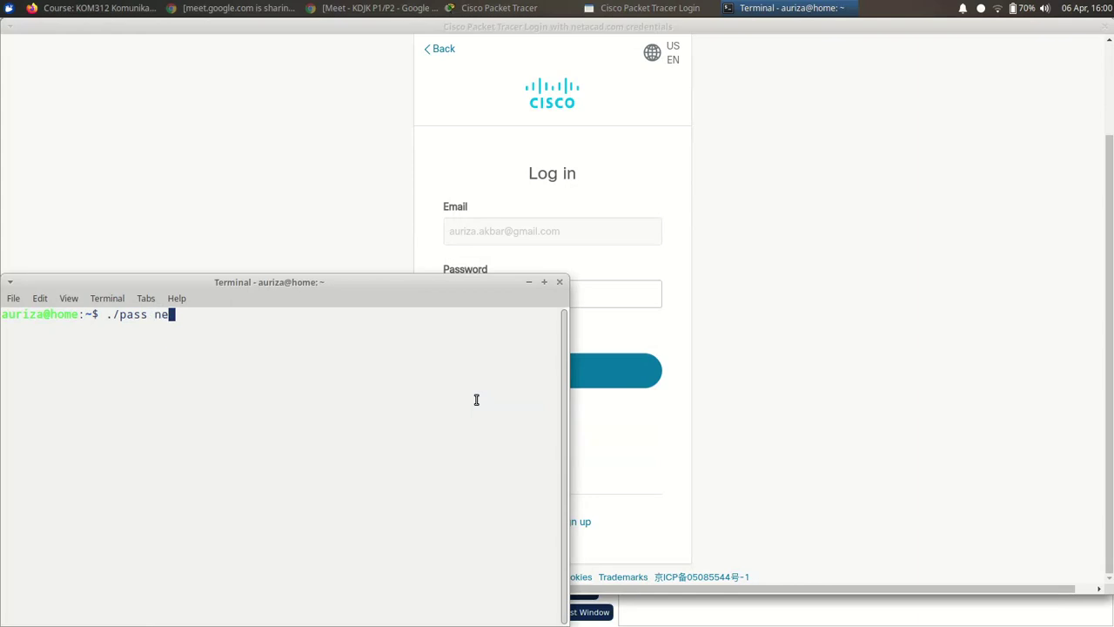
key("Return")
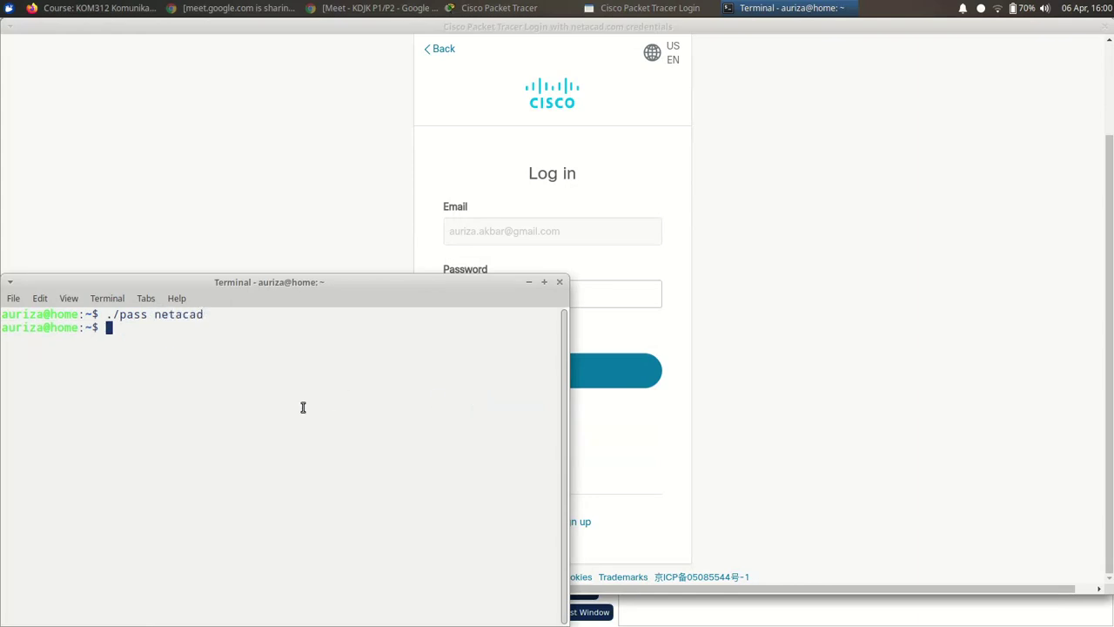
middle_click(232, 319)
double_click(188, 441)
right_click(188, 442)
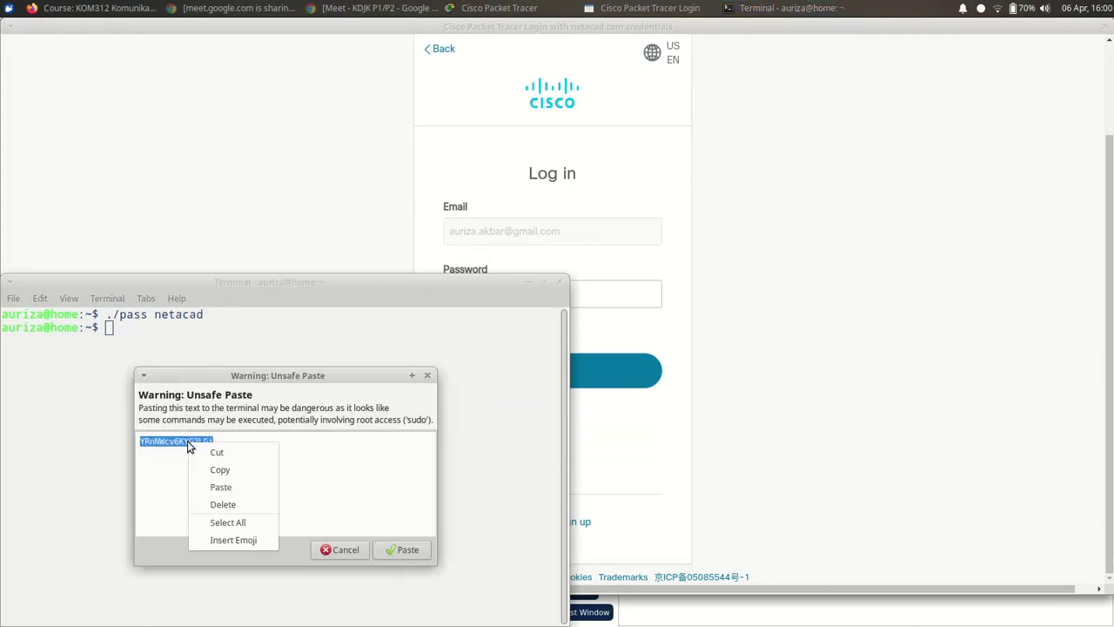
left_click(218, 468)
left_click(332, 549)
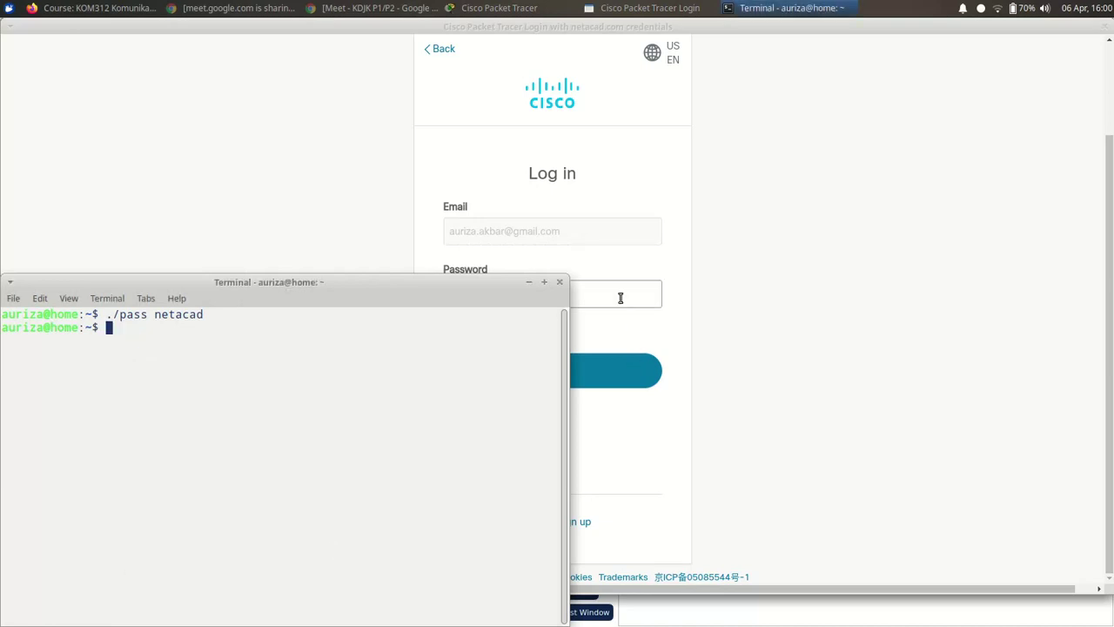
- Paste the password into the Password field and log in
left_click(619, 296)
right_click(619, 297)
left_click(650, 366)
left_click(632, 369)
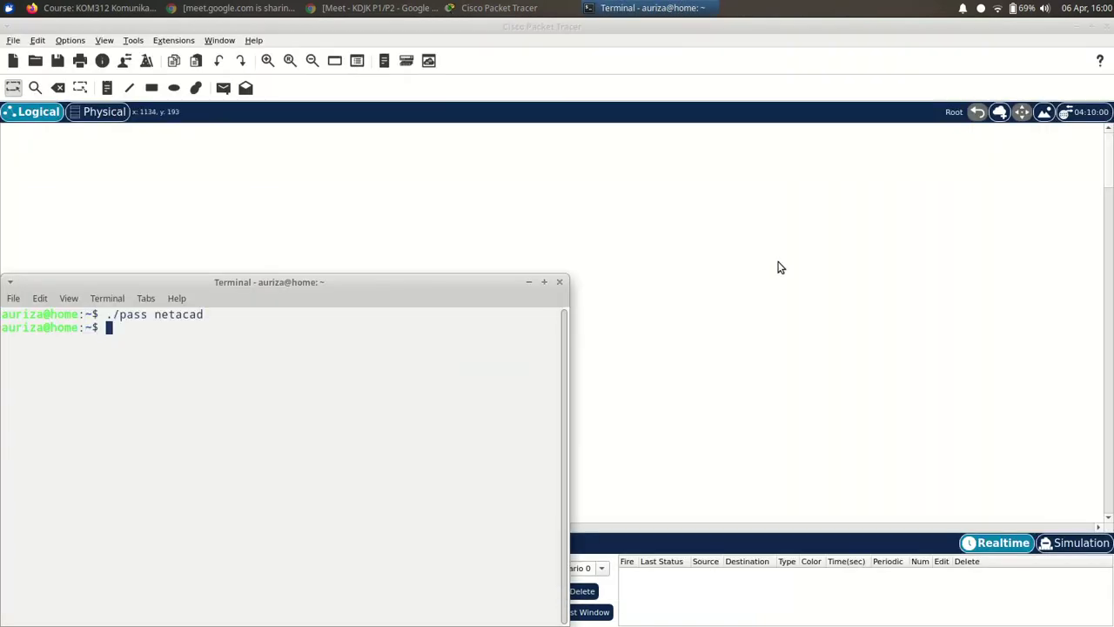
- Close the terminal, glance at Google Meet, and return to the blank Realtime workspace
left_click(560, 282)
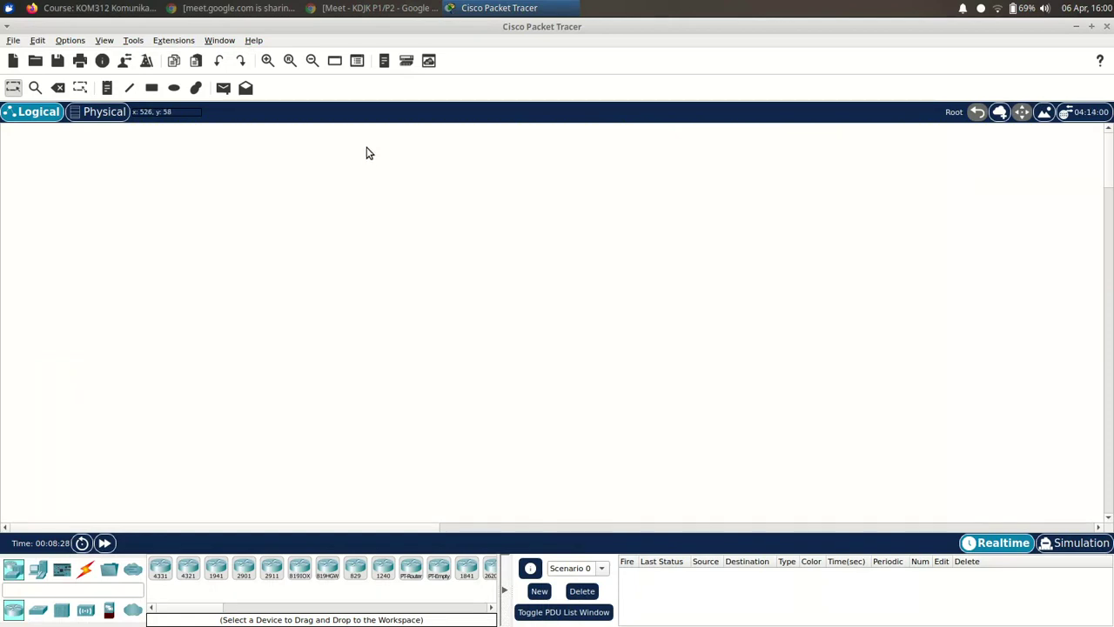
left_click(360, 9)
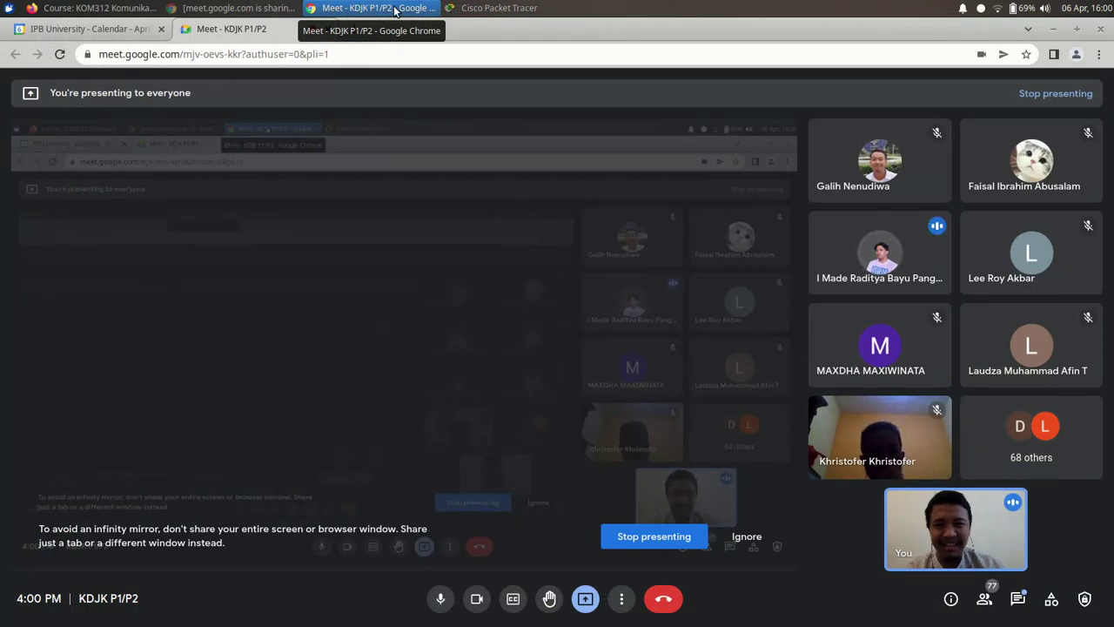
left_click(477, 8)
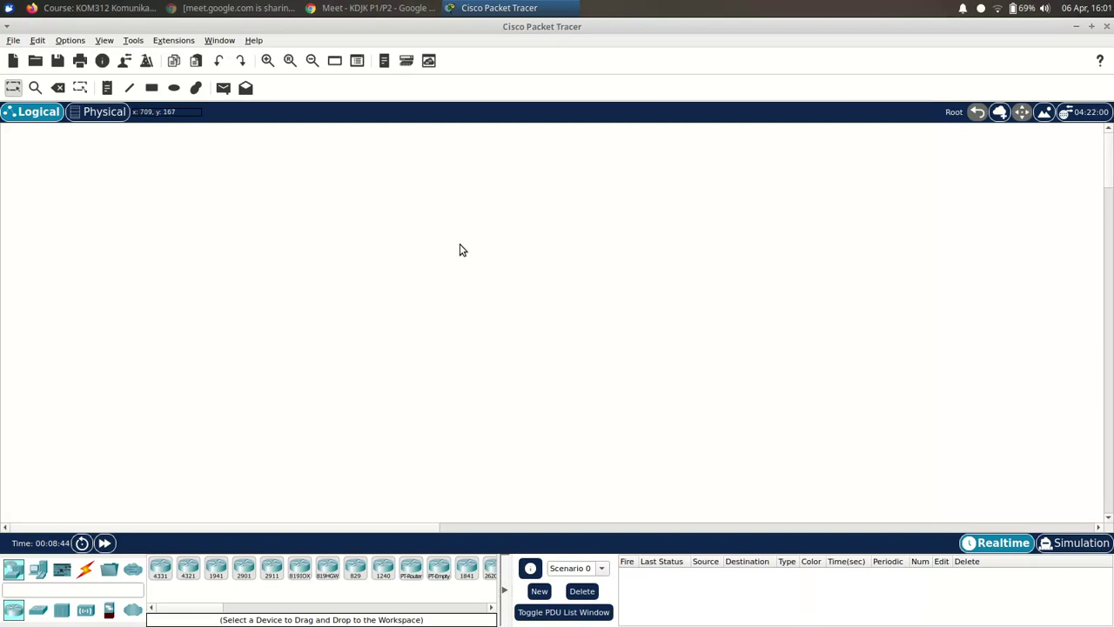
left_click(14, 41)
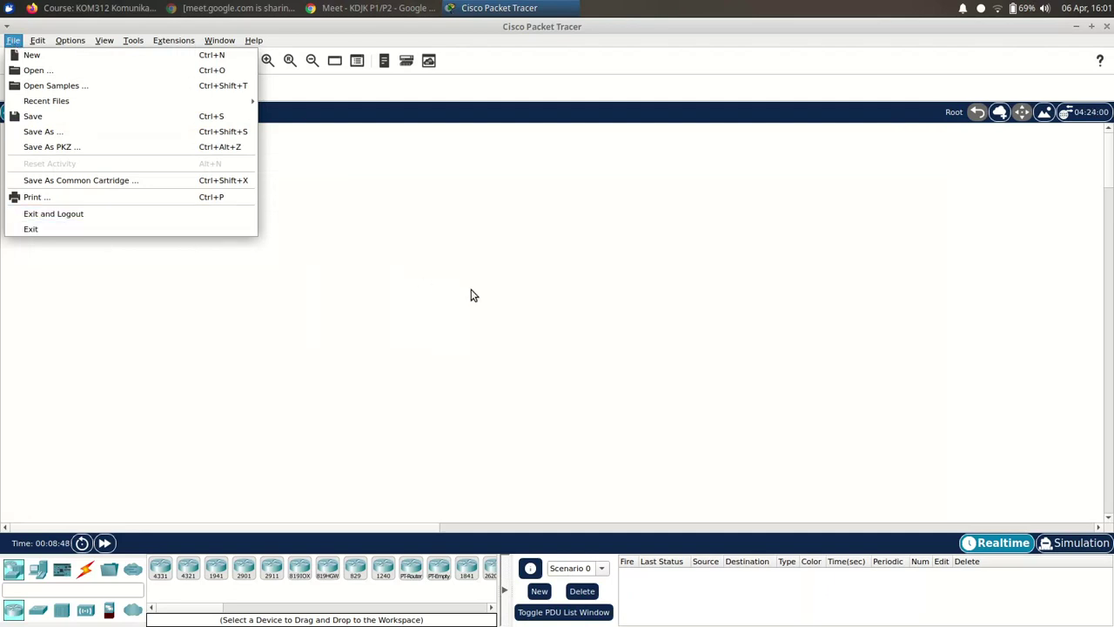
left_click(238, 287)
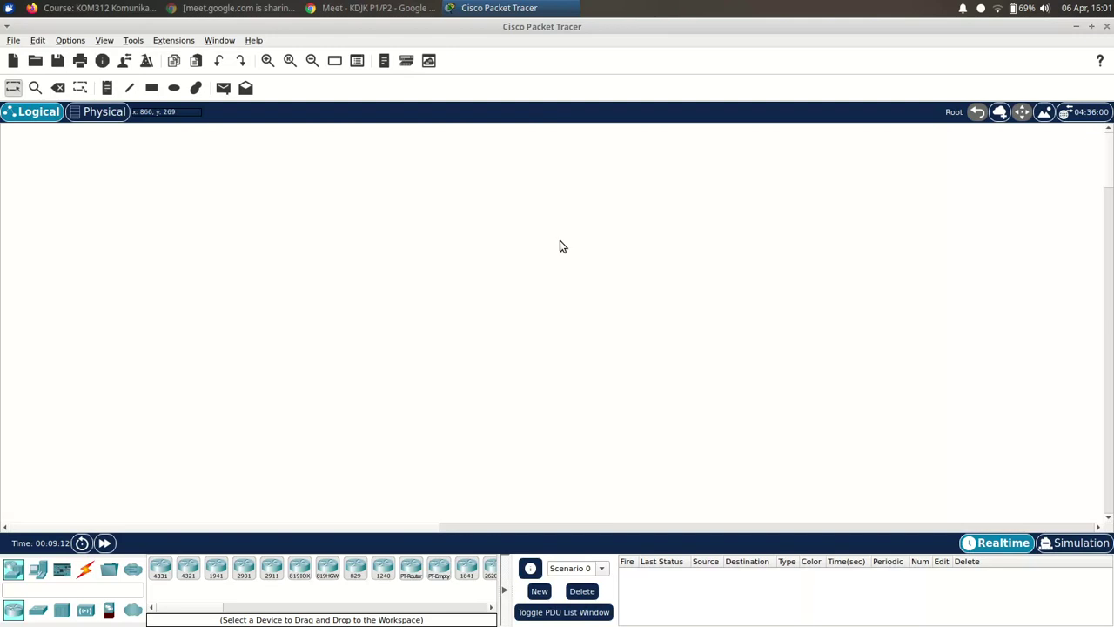
- Show the WhatsApp class group chat in Firefox
left_click(95, 8)
left_click(107, 57)
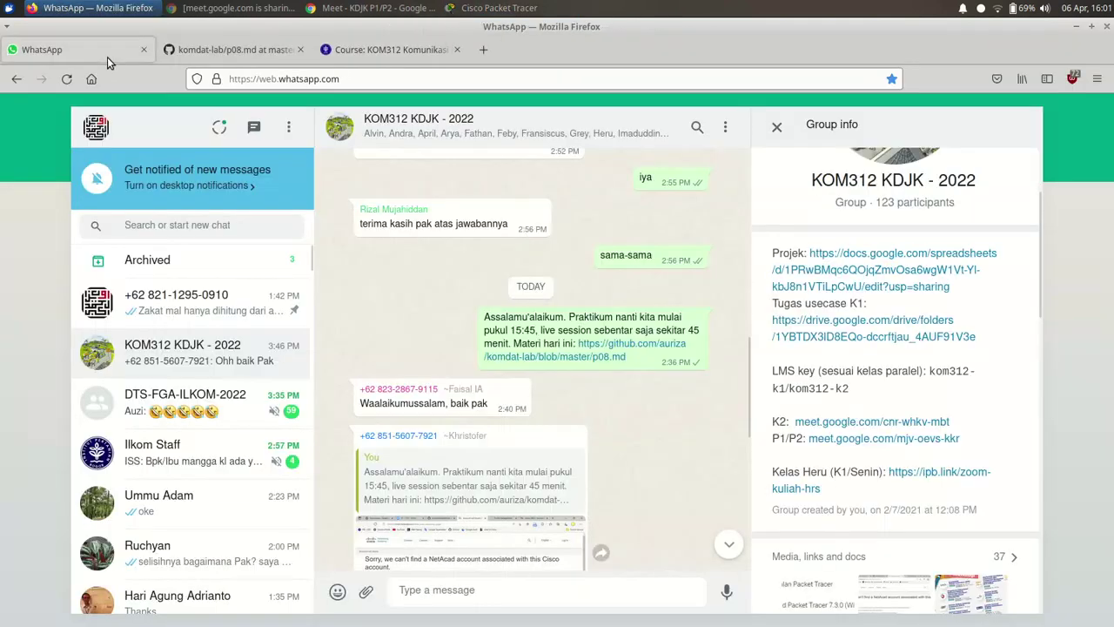
scroll(460, 433, "down", 5)
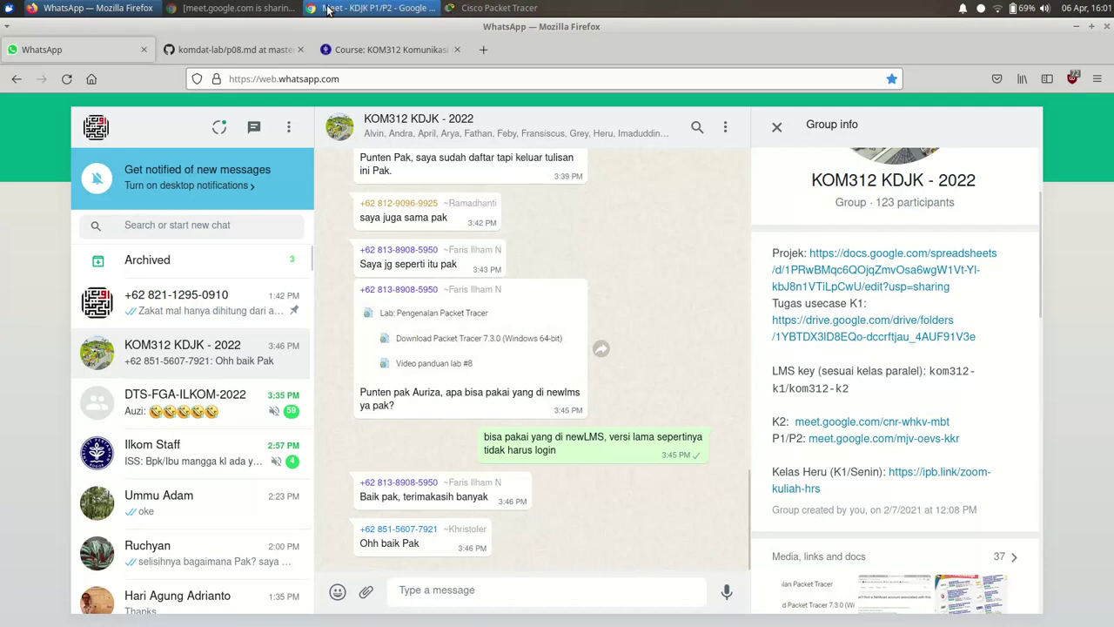
- Copy the skillsforall lab-downloads link from Google Meet's in-call chat and return to WhatsApp
left_click(374, 7)
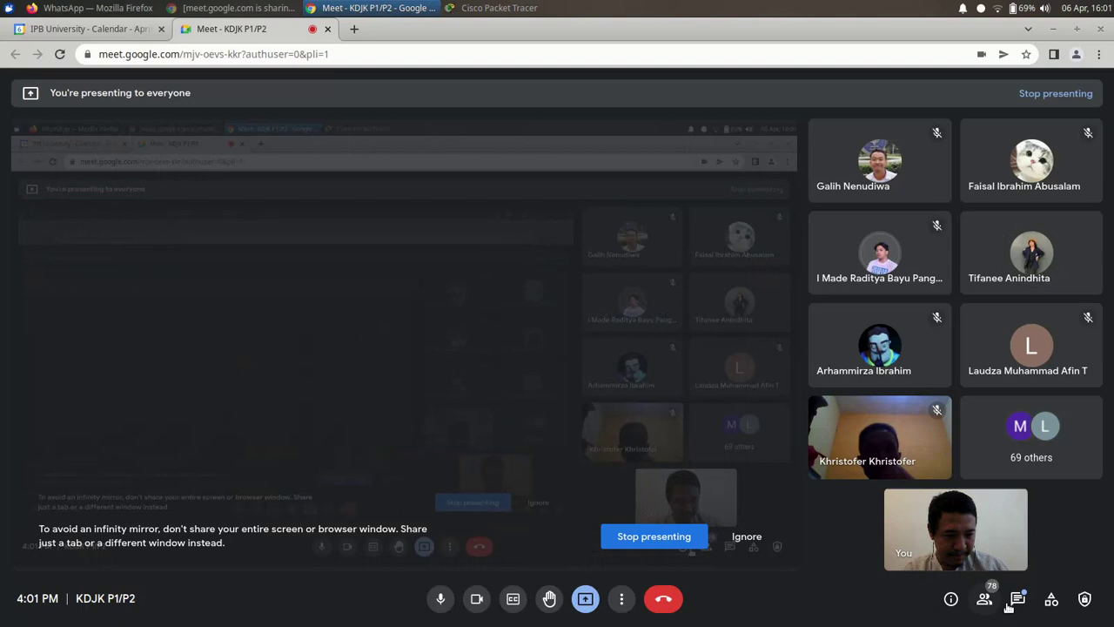
left_click(1017, 599)
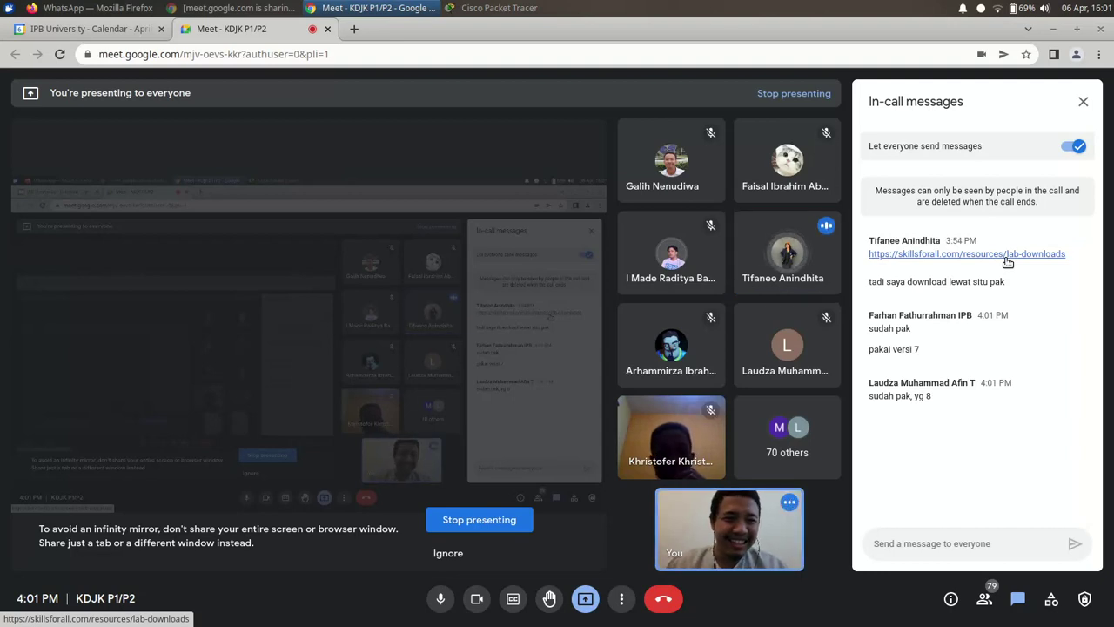
right_click(1051, 260)
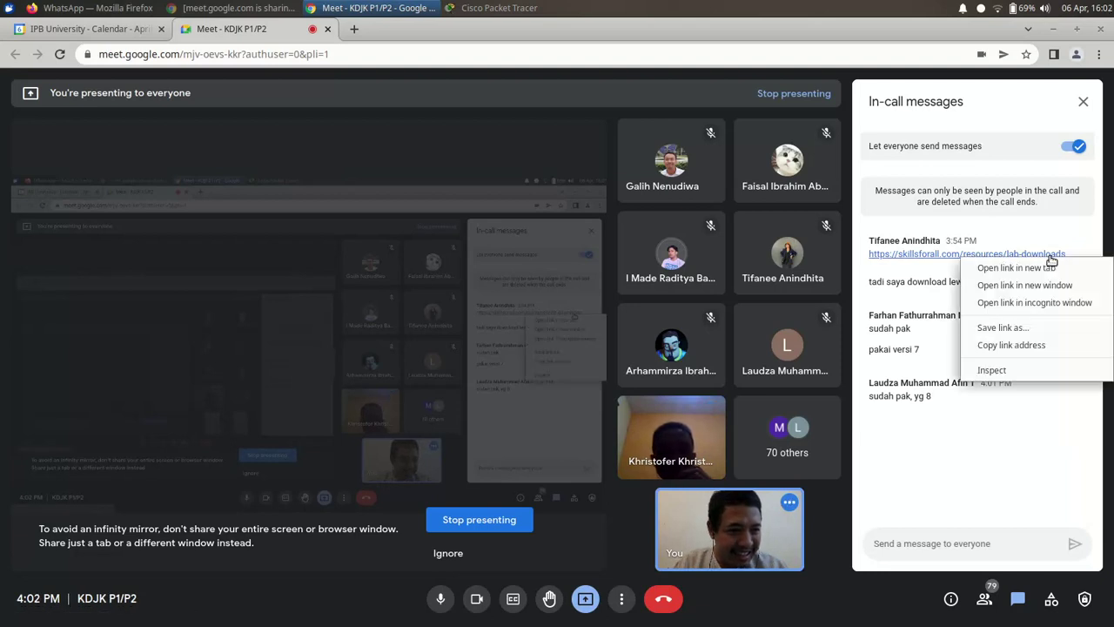
left_click(1034, 345)
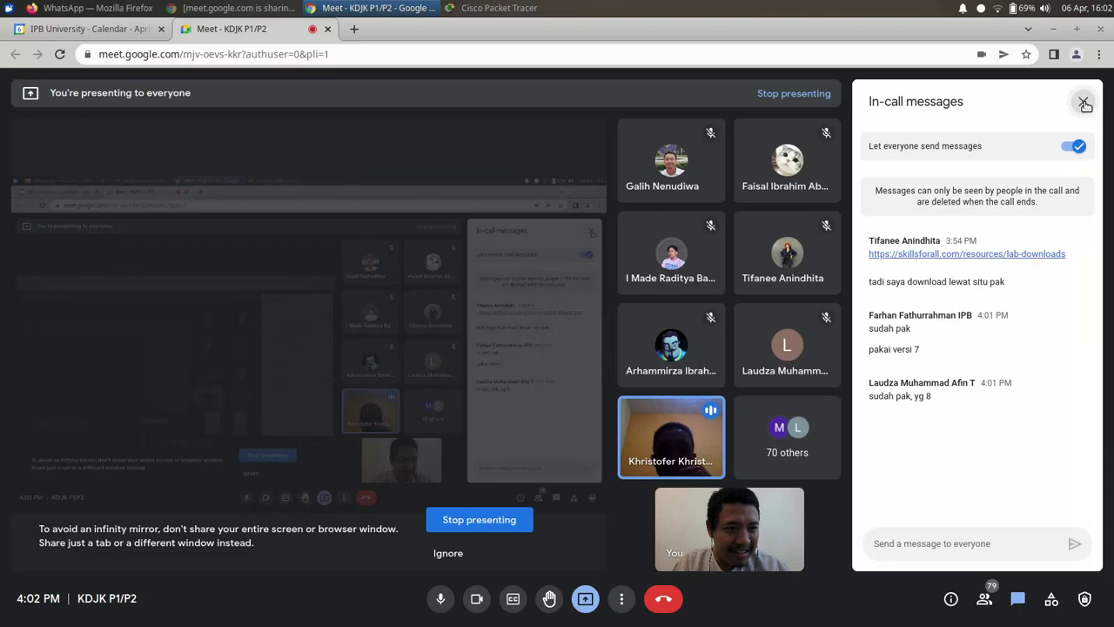
left_click(1083, 101)
mouse_move(461, 302)
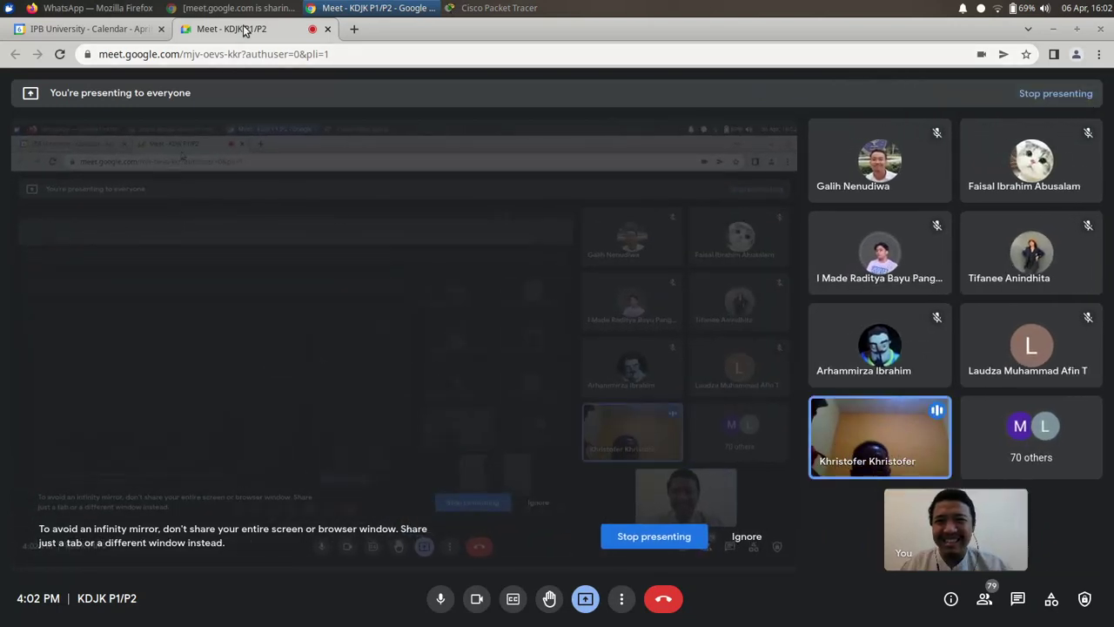
left_click(114, 11)
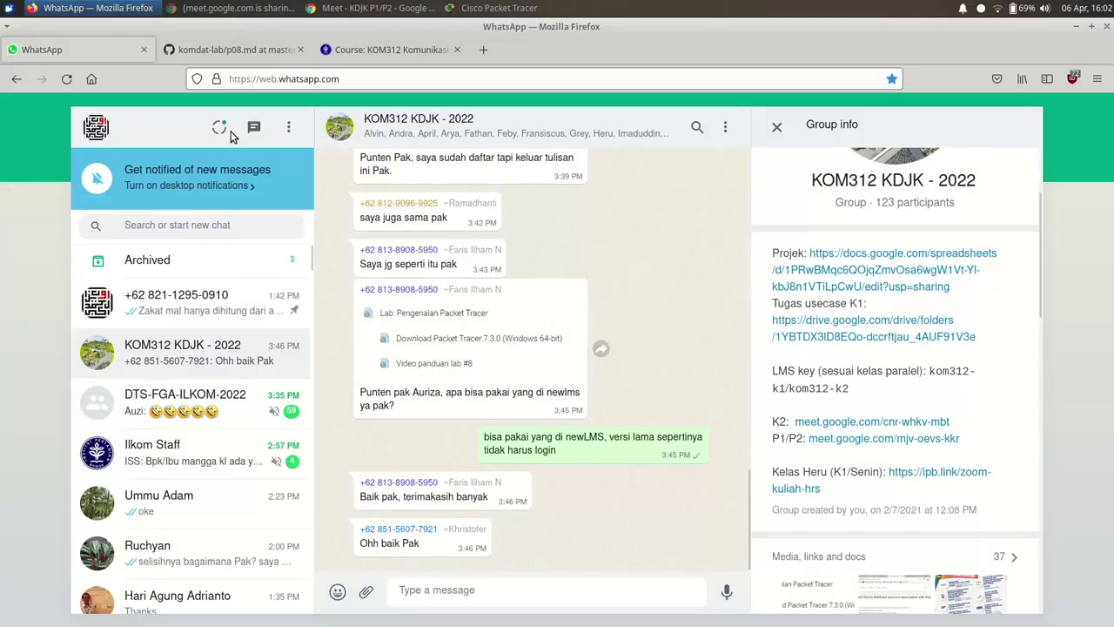
- Send the link to KOM312 with the caption 'Link download PacketTracer dengan akun … dari SkillsForAll', then return to Packet Tracer
left_click(462, 589)
key("ctrl+v")
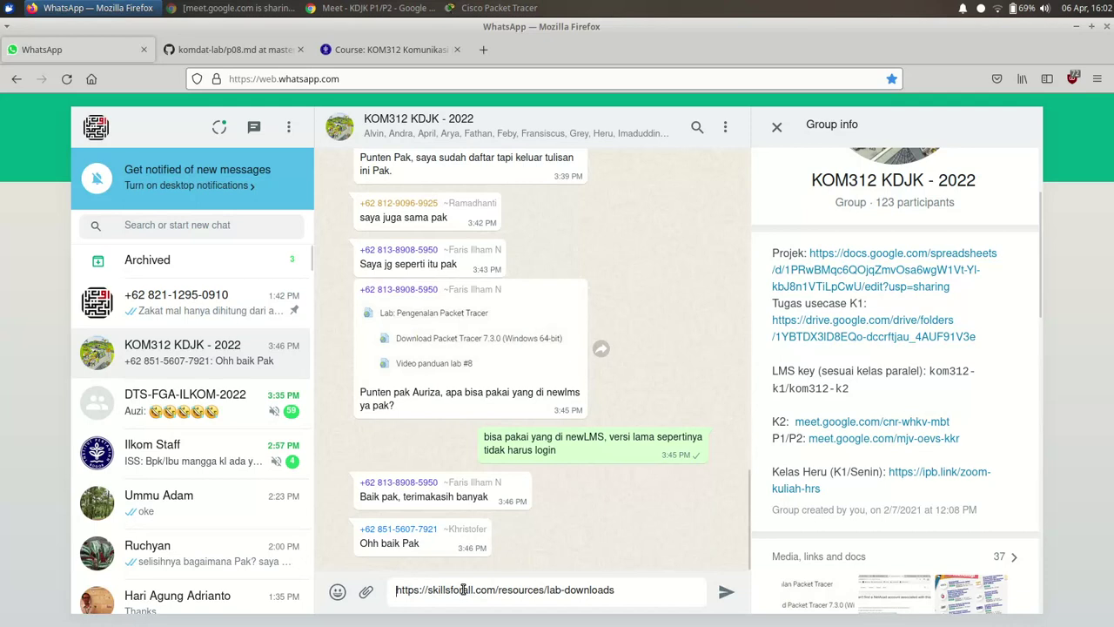
type("Link dow")
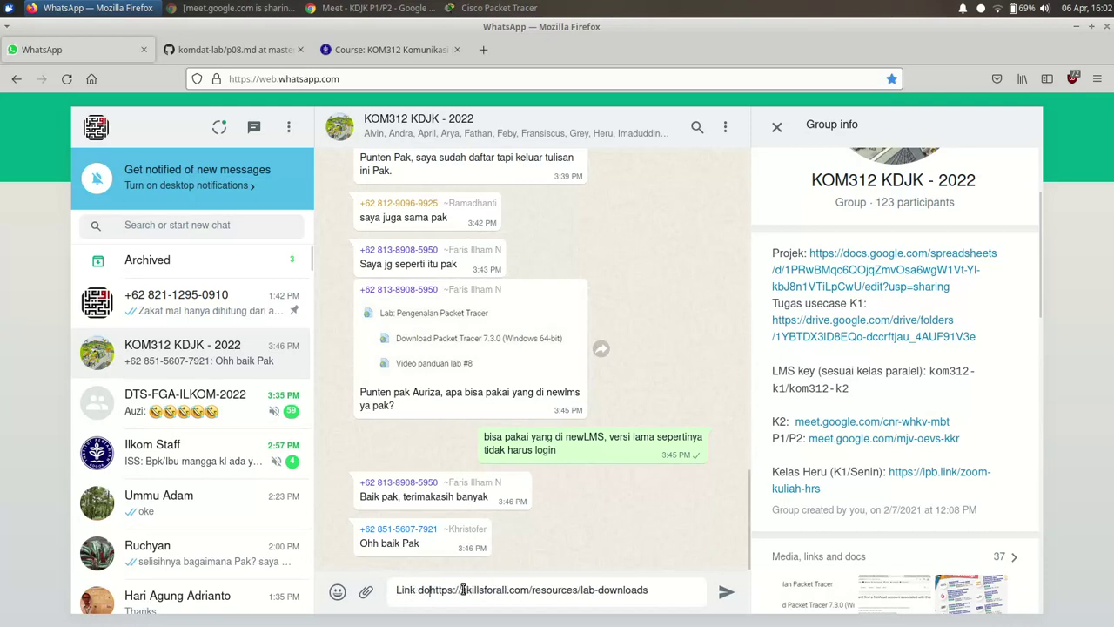
type("nload Packet")
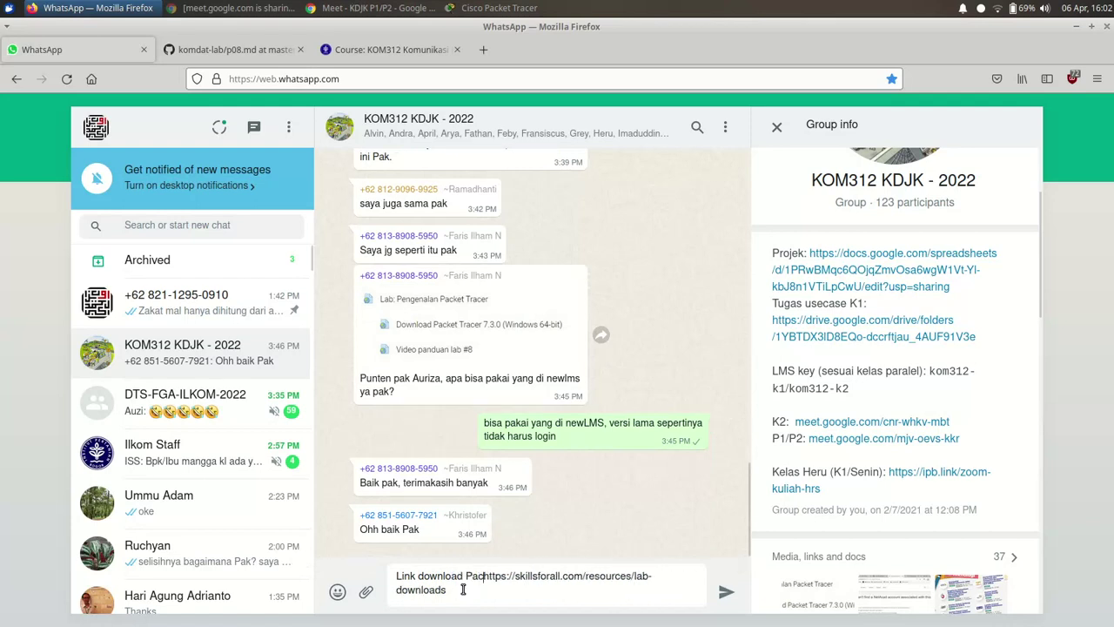
type("Tracer")
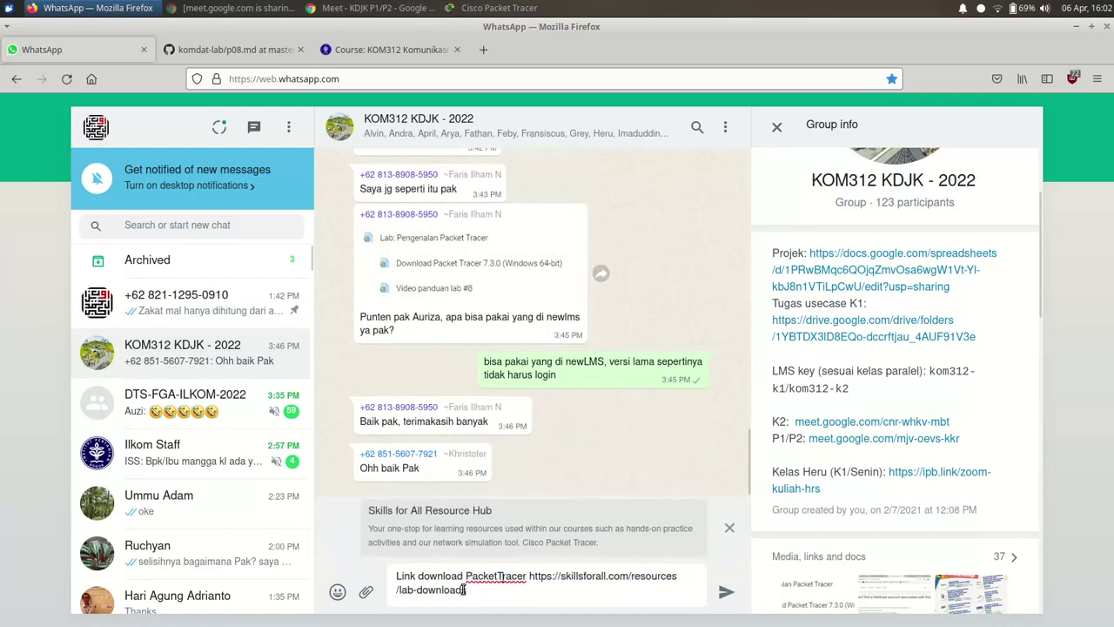
type(" dengan akun ")
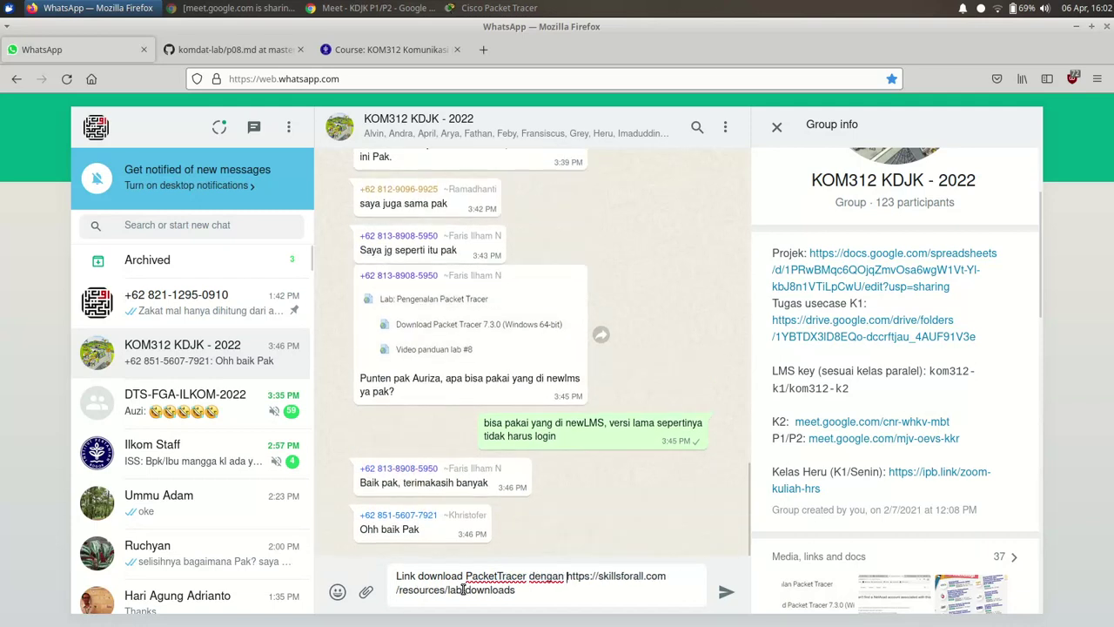
type("Sk")
key("BackSpace")
key("BackSpace")
type("d")
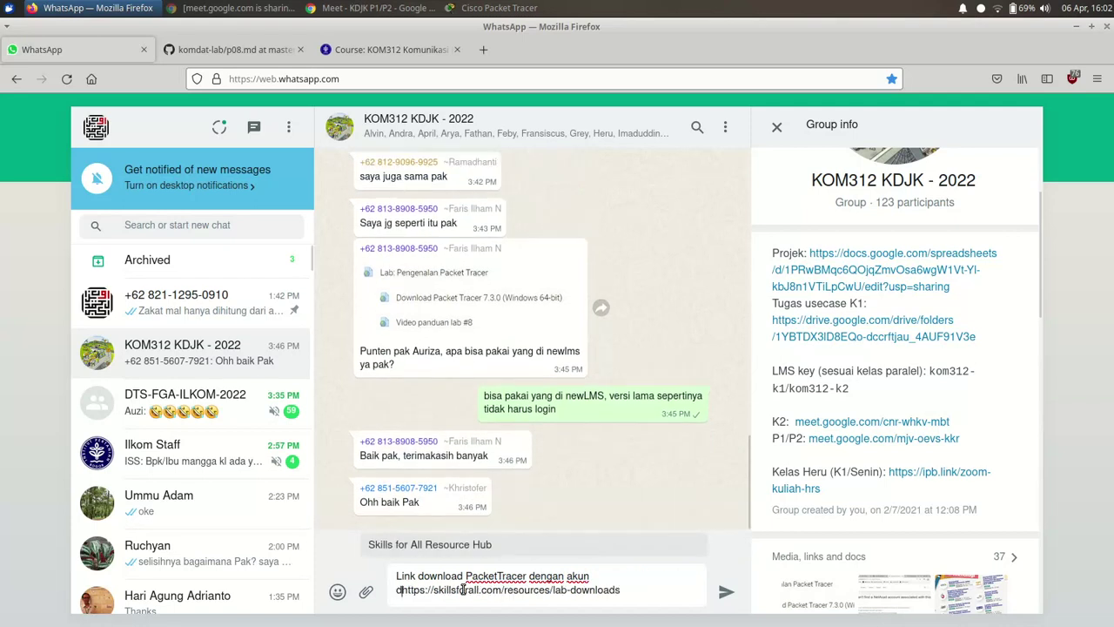
type("ari SkillsForAll")
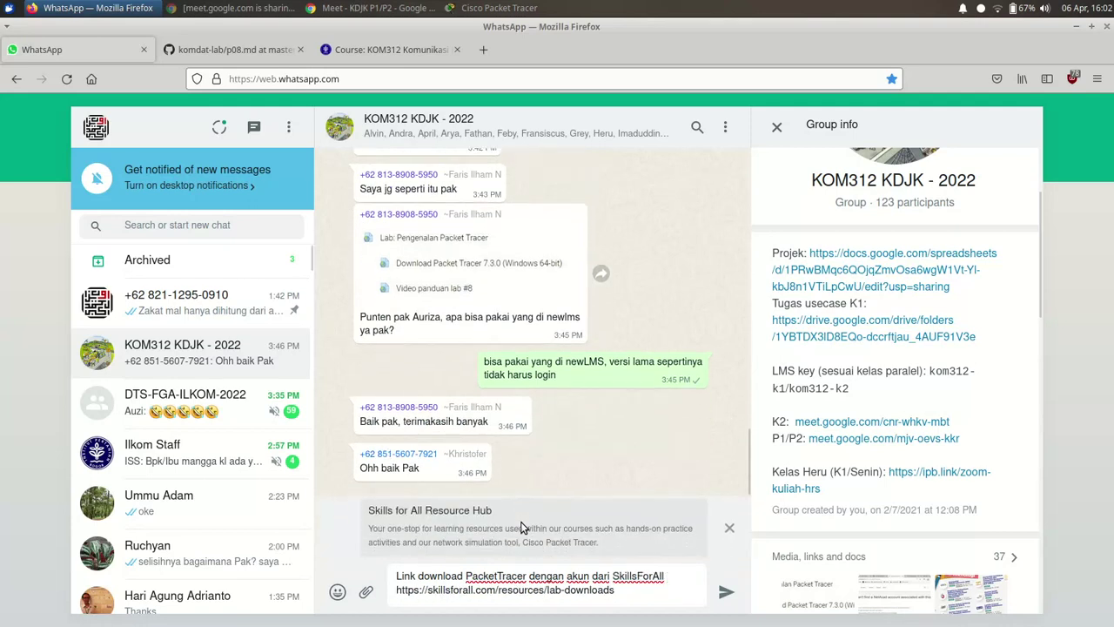
key("Return")
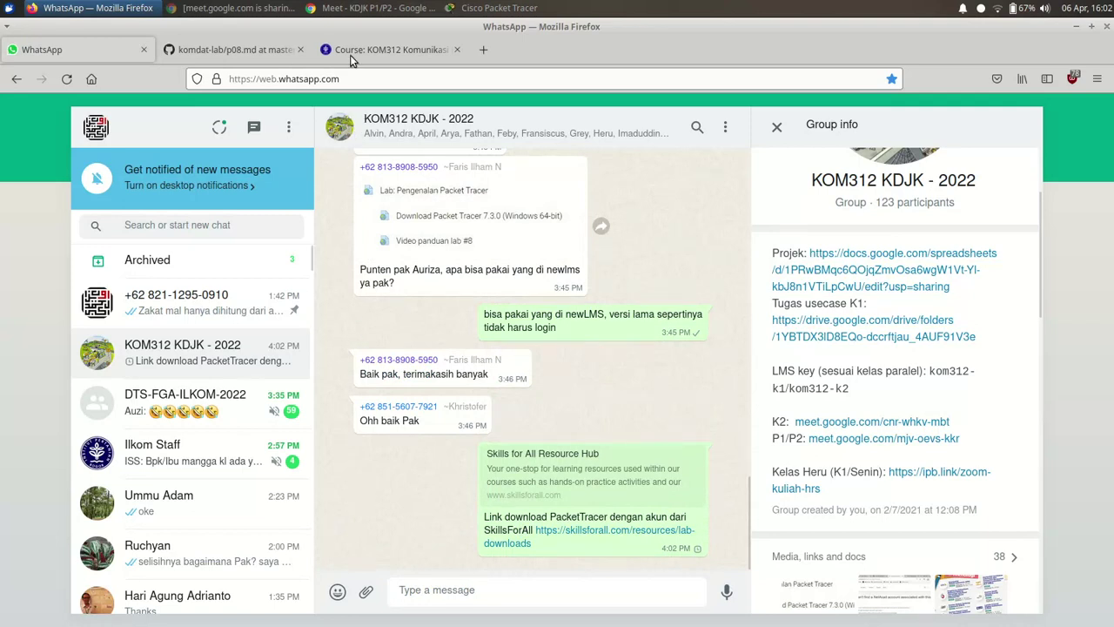
left_click(505, 9)
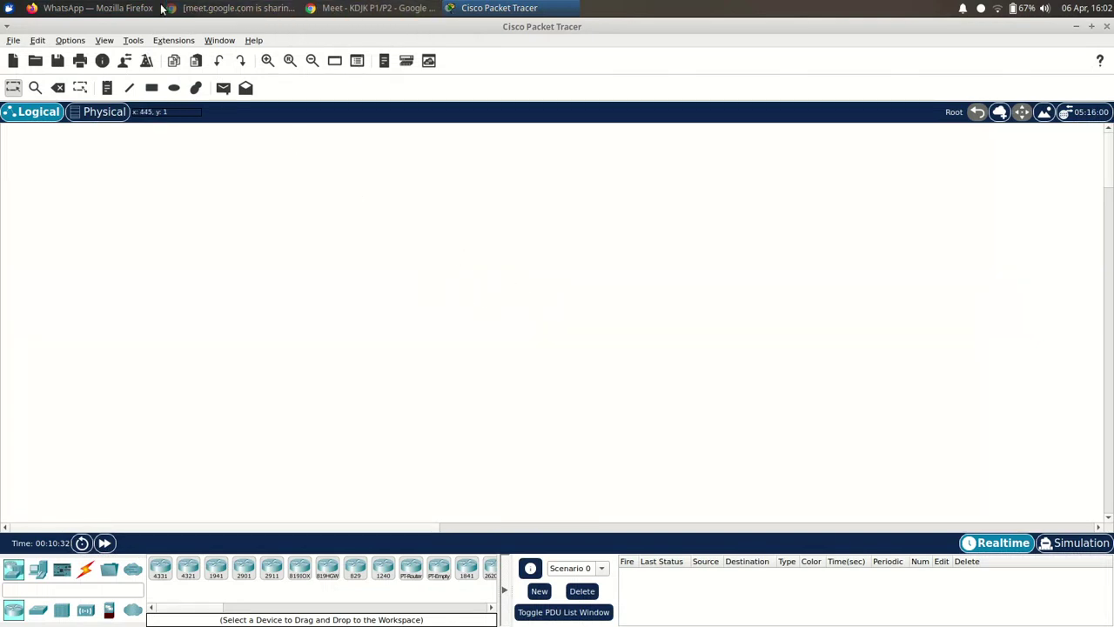
- Bring up the komdat-lab p08.md lab notes tab in Firefox
left_click(97, 8)
left_click(222, 57)
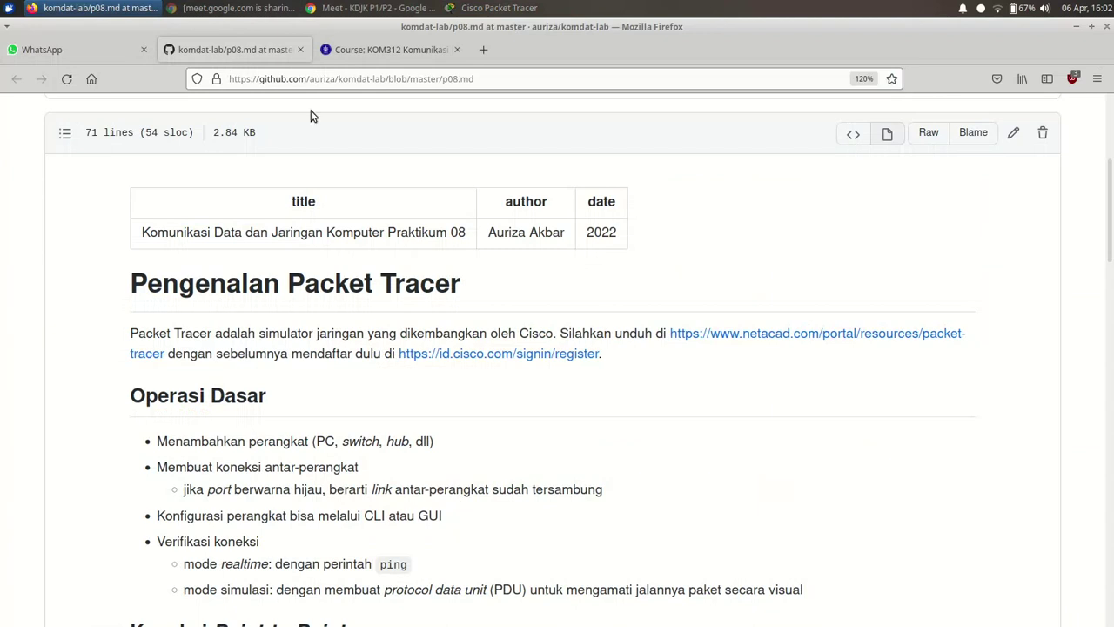
scroll(320, 352, "down", 3)
scroll(319, 356, "up", 1)
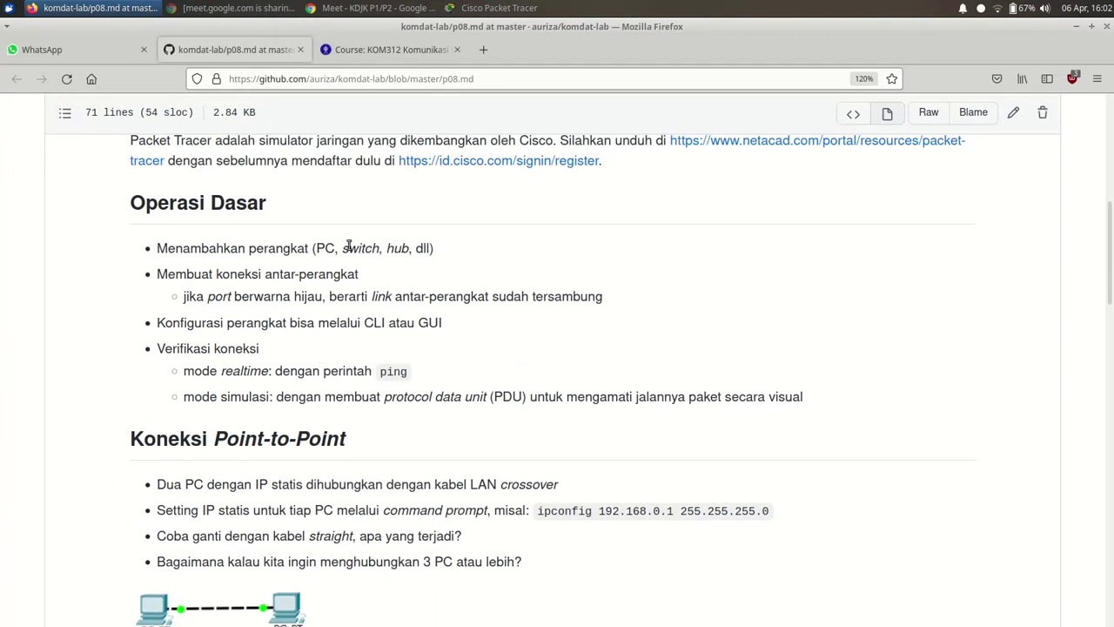
- Highlight Menambahkan, PC, switch, koneksi, link and Konfigurasi in the Operasi Dasar list
double_click(218, 248)
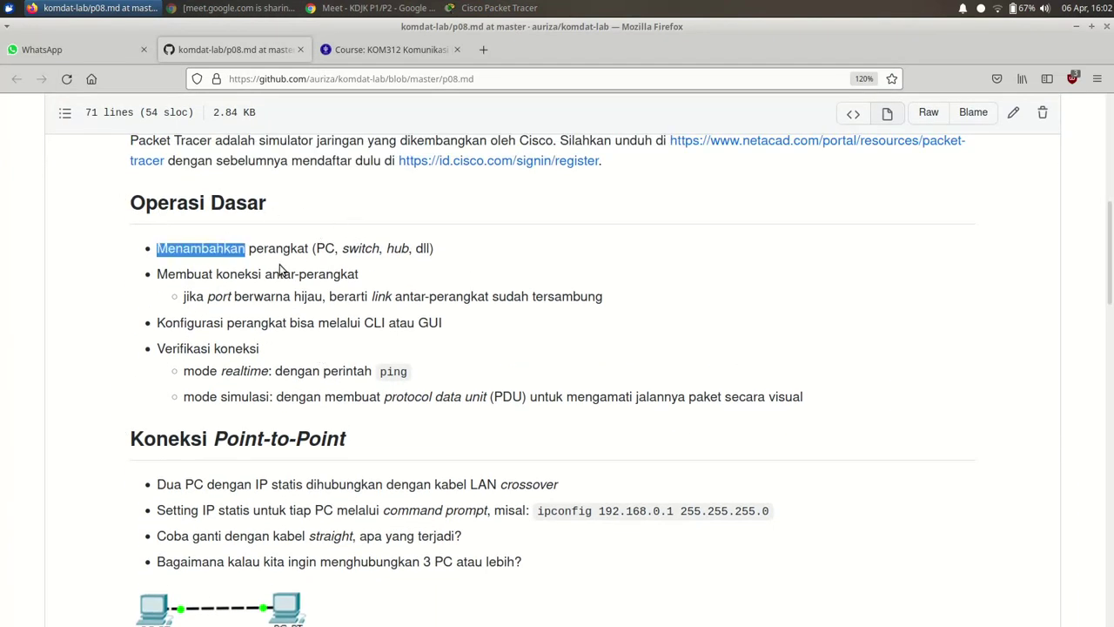
double_click(328, 249)
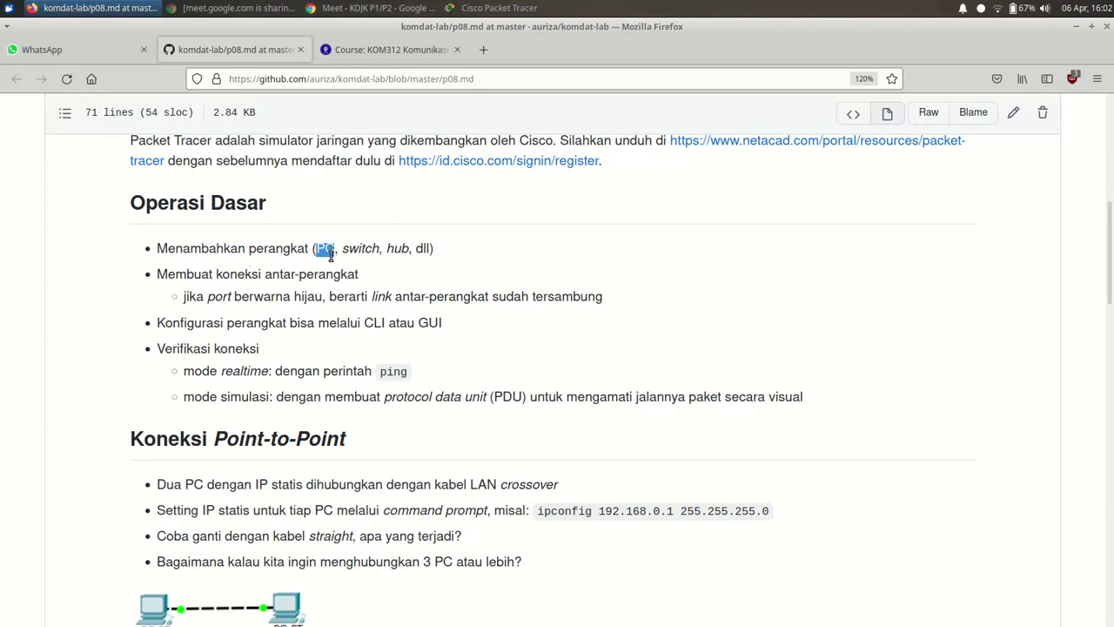
double_click(360, 249)
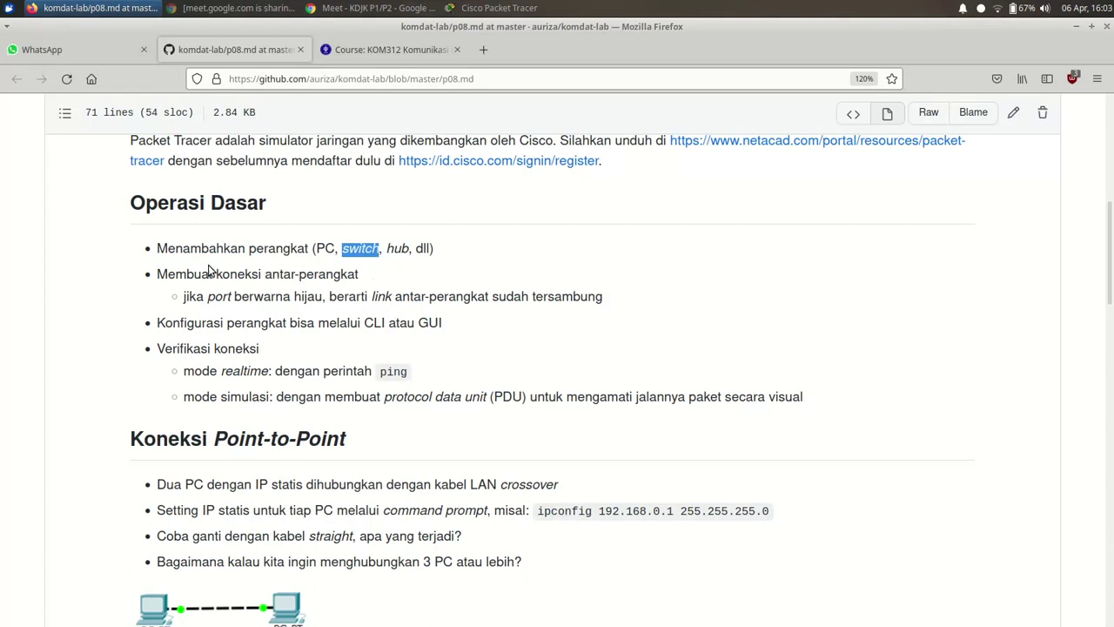
double_click(252, 275)
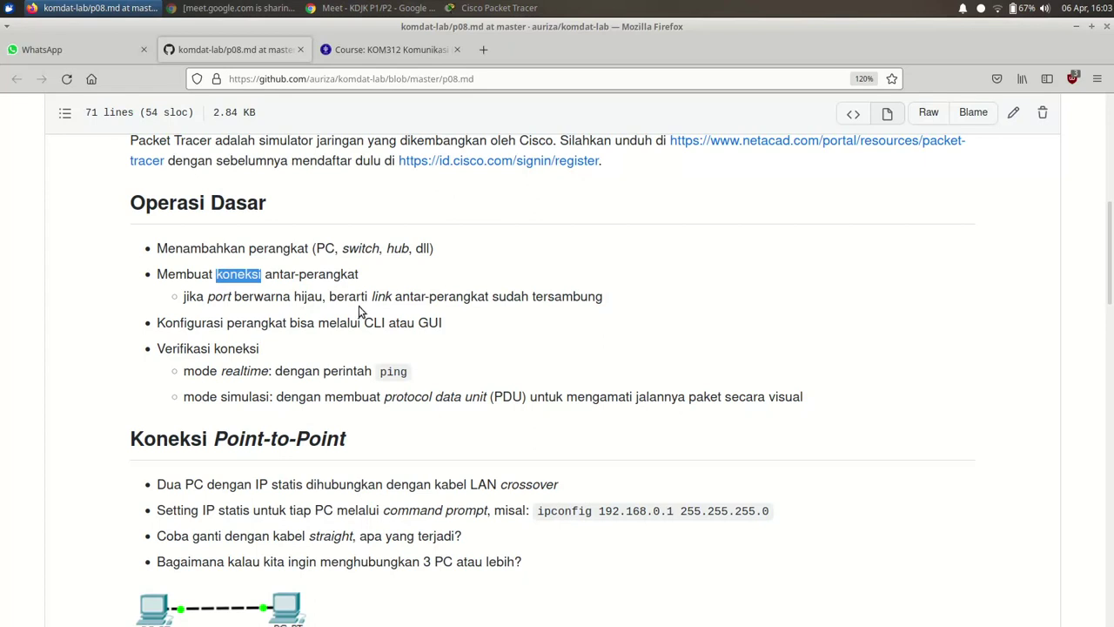
double_click(376, 297)
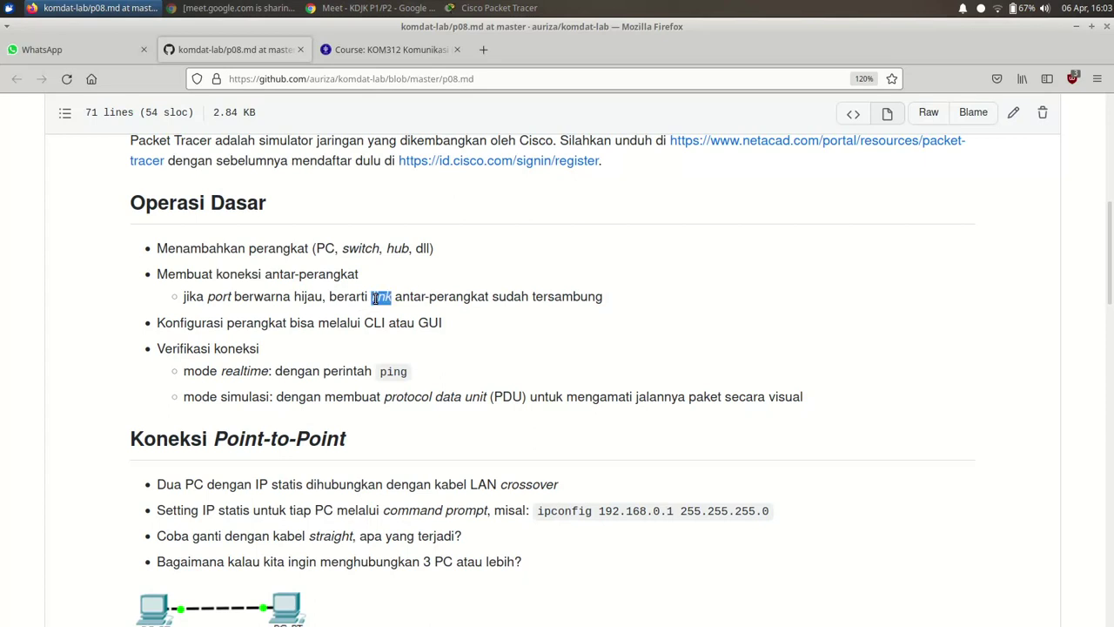
double_click(206, 322)
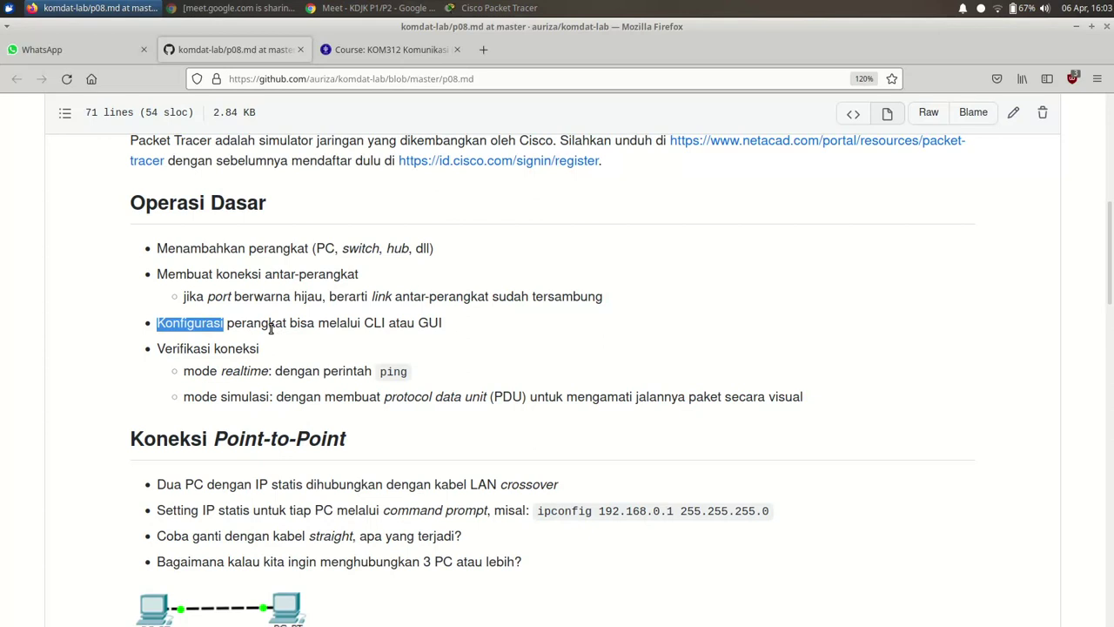
left_click(270, 327)
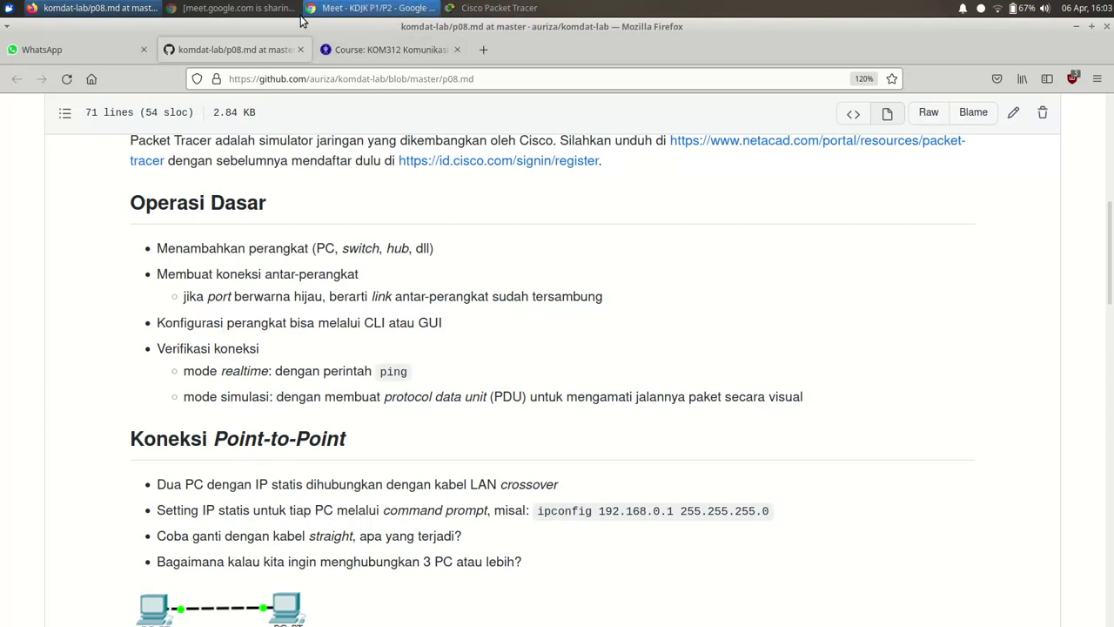
left_click(329, 11)
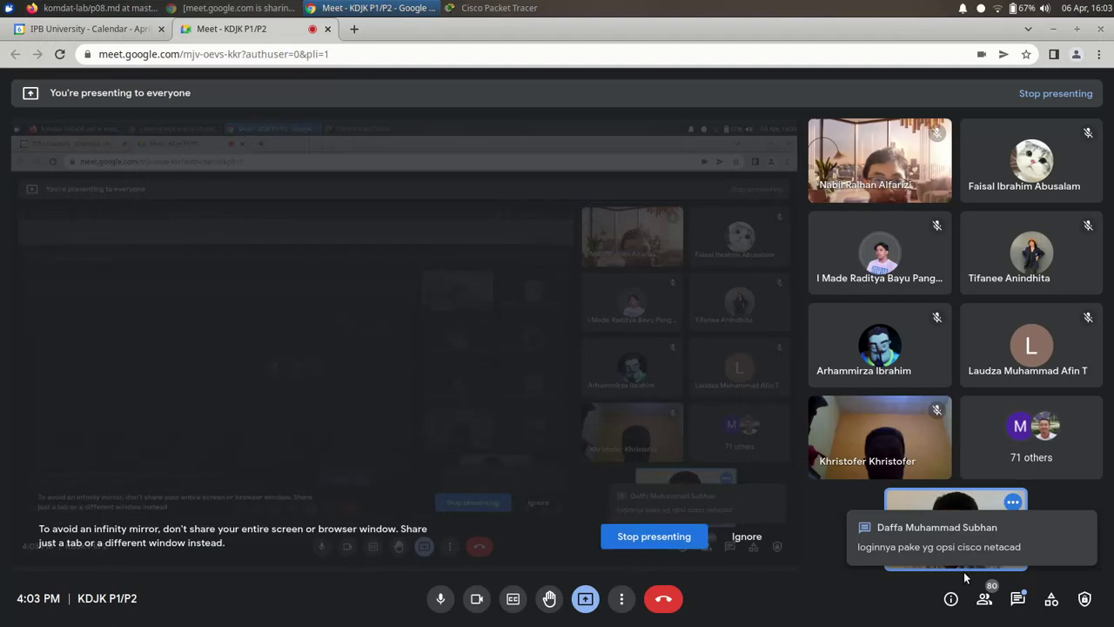
left_click(1016, 609)
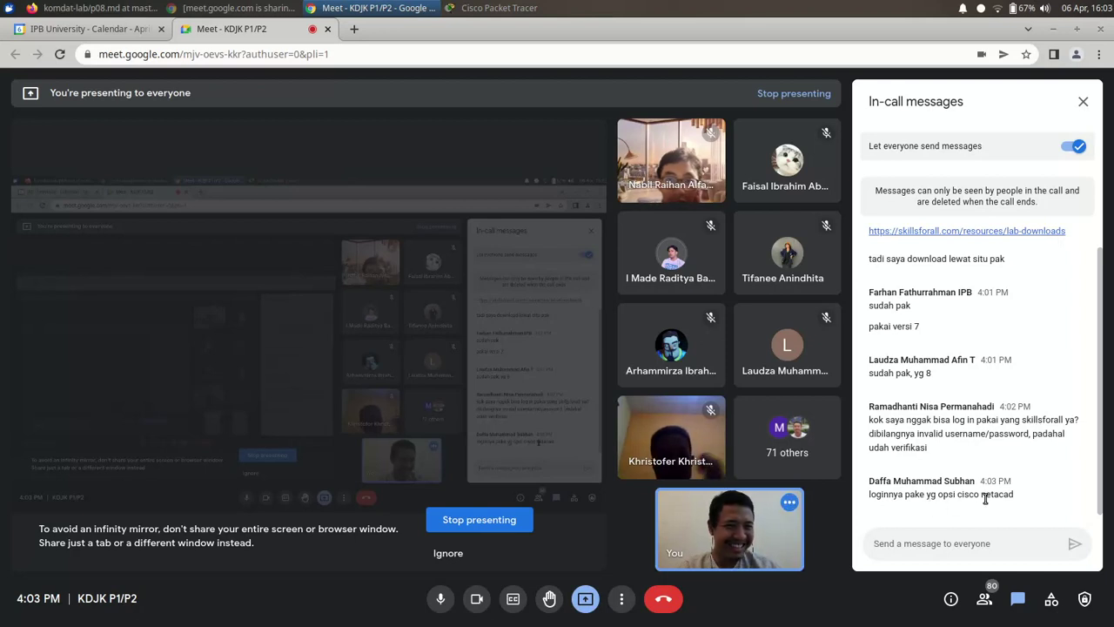
left_click(1082, 102)
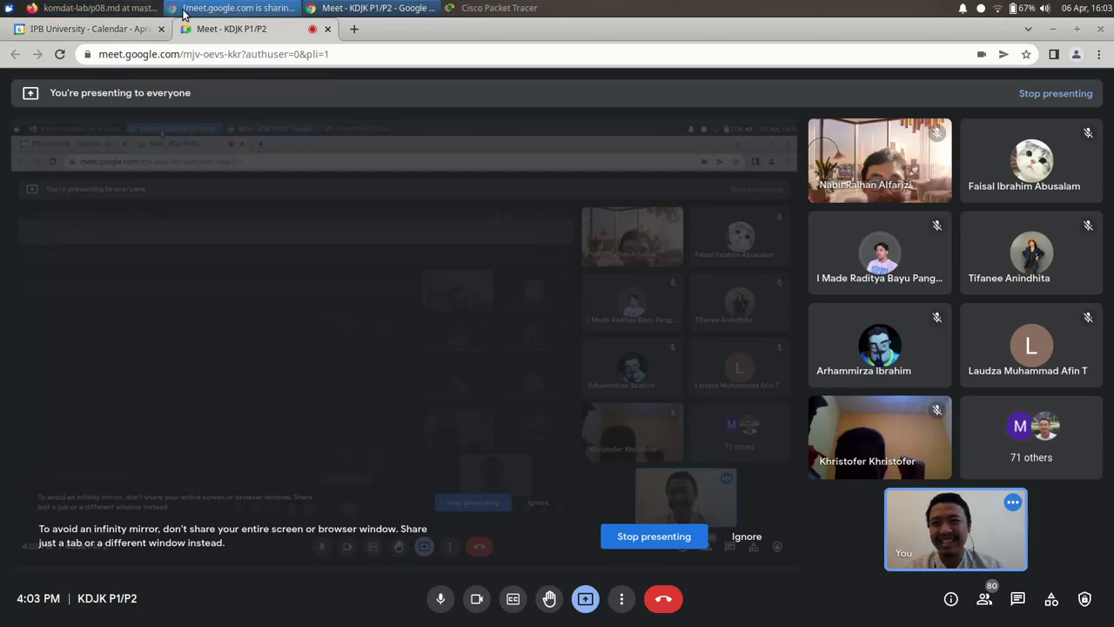
left_click(96, 8)
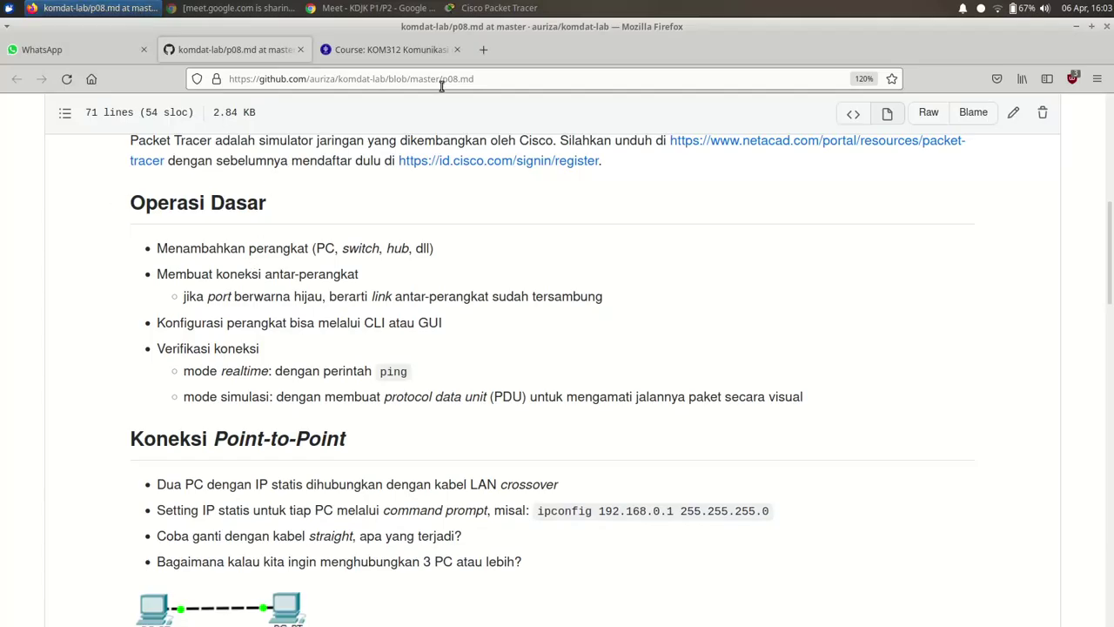
- Bring Cisco Packet Tracer's empty workspace back to the front
left_click(492, 9)
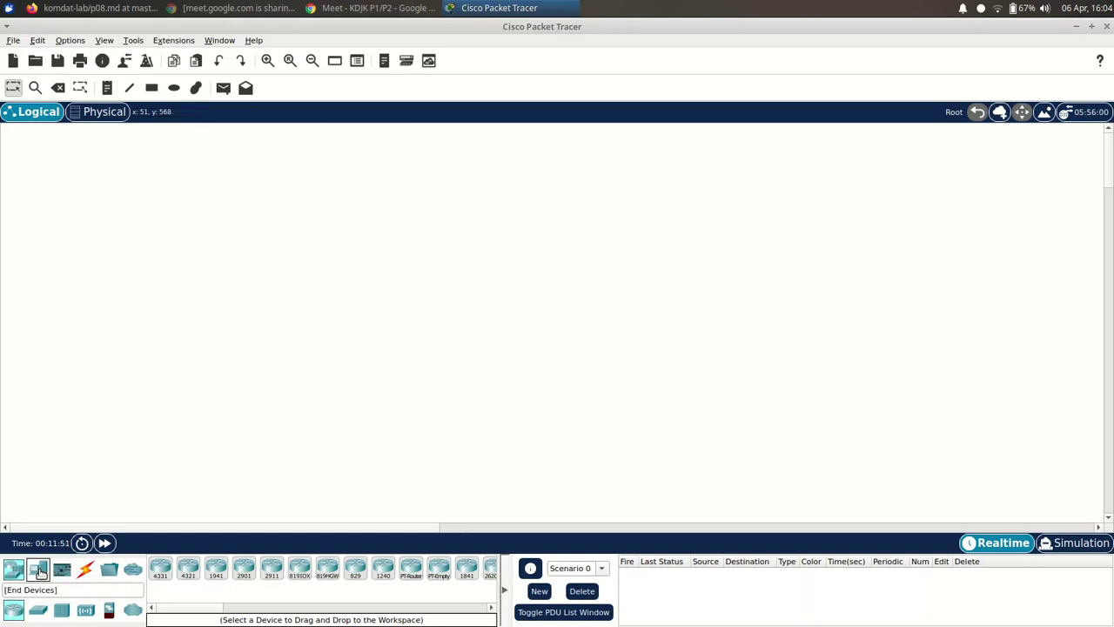
- Browse the End Devices, Components, Connections and Multiuser categories, ending on End Devices
left_click(37, 570)
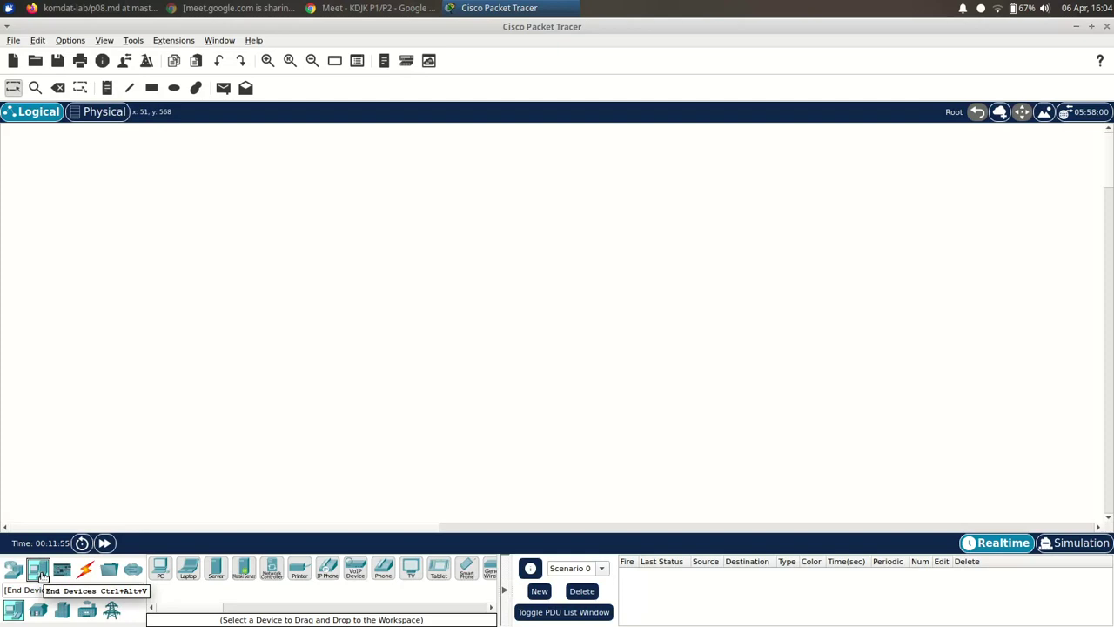
left_click(61, 571)
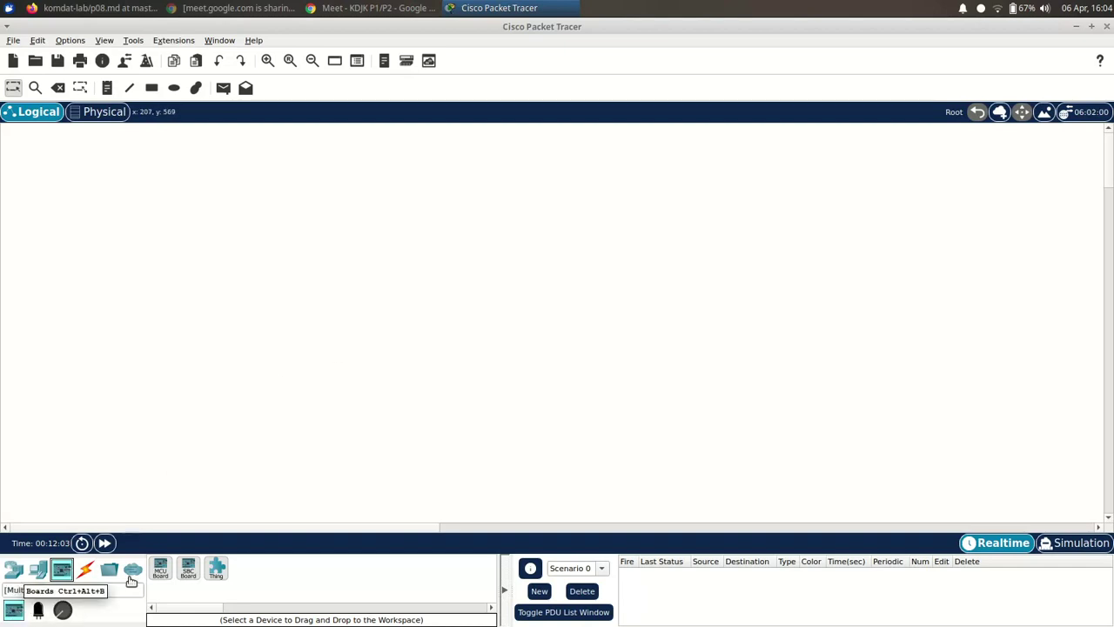
left_click(189, 579)
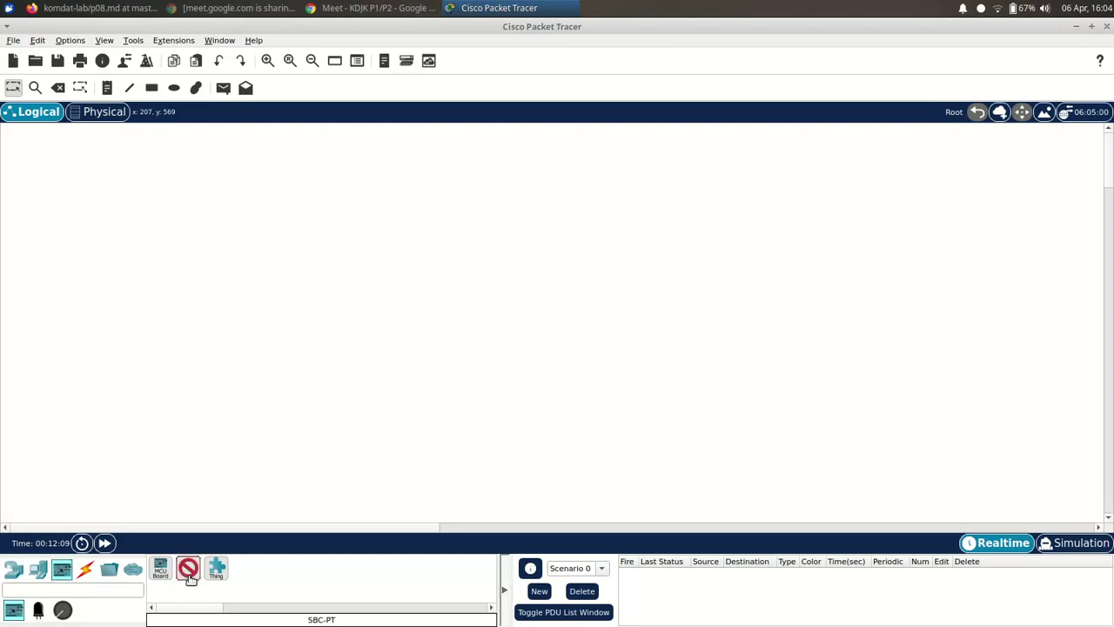
left_click(84, 569)
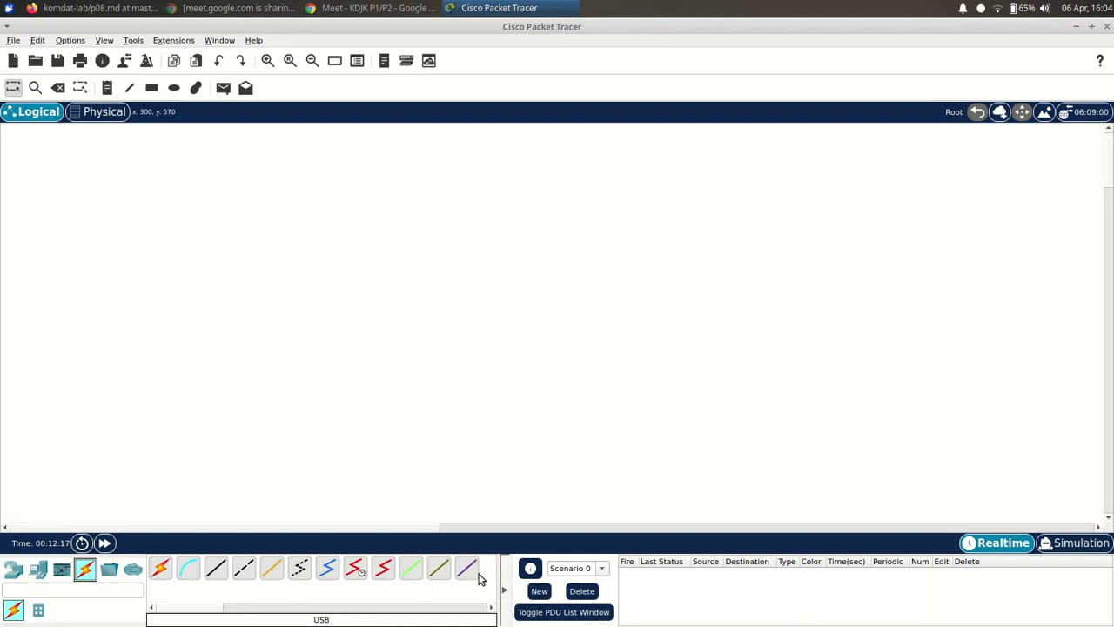
left_click(161, 570)
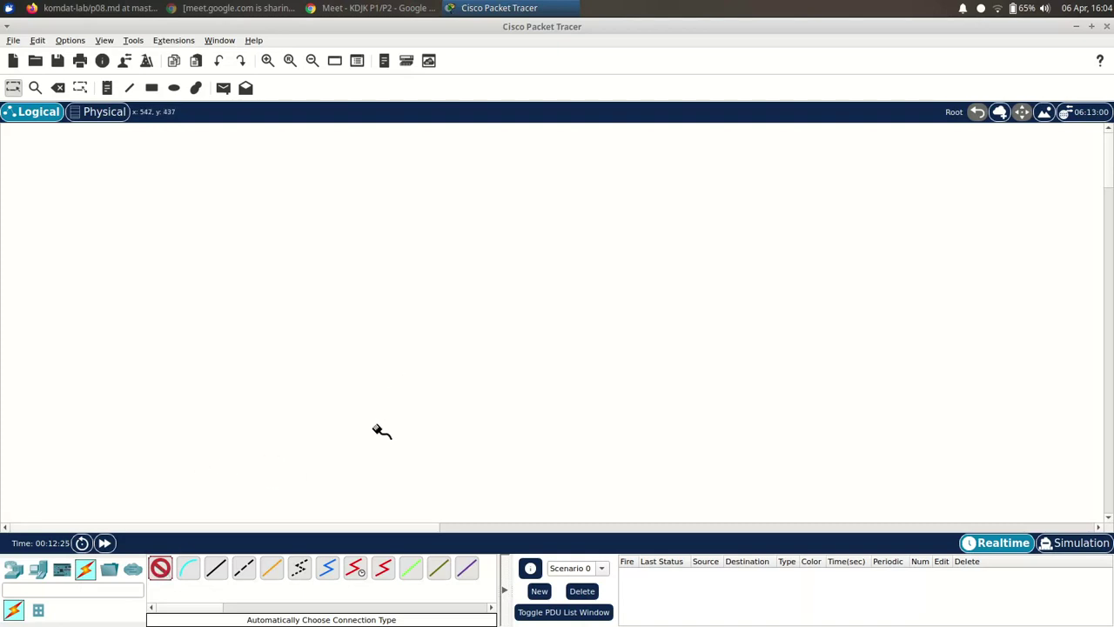
left_click(159, 569)
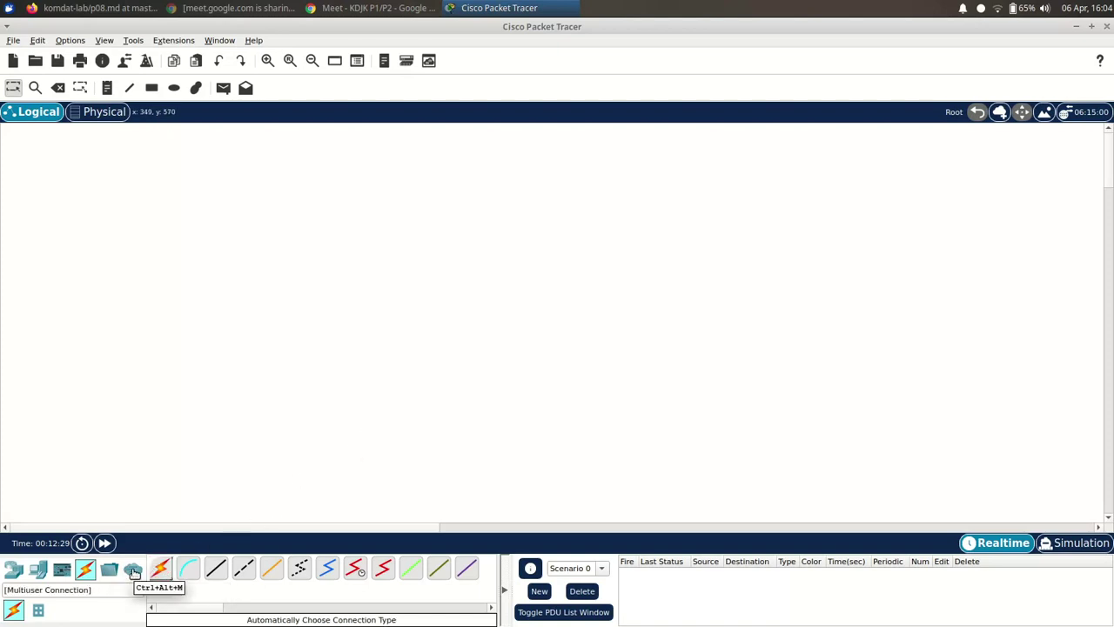
left_click(132, 569)
left_click(38, 569)
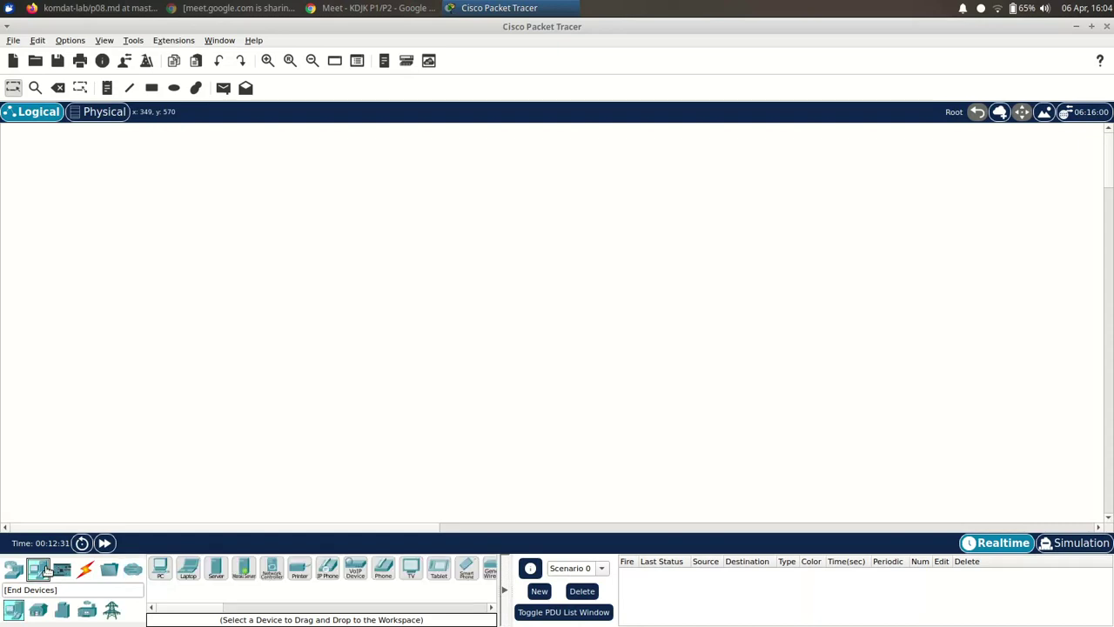
- Cycle through the open windows and switch back to Packet Tracer
key("alt+Tab")
key("Tab")
key("Tab")
key("Tab")
key("Tab")
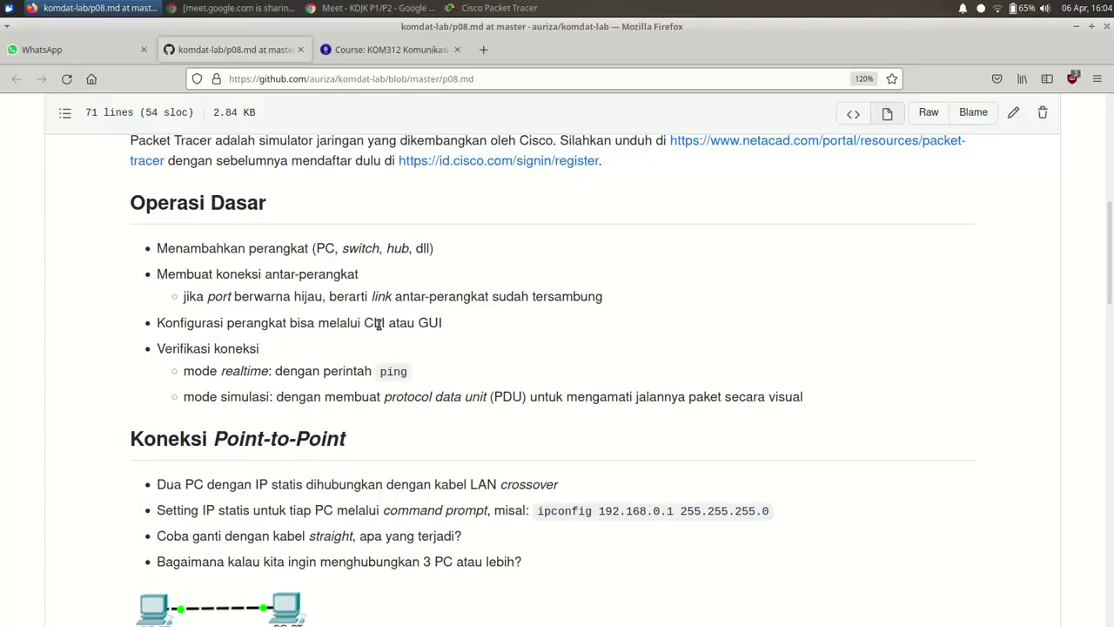
key("alt+Tab")
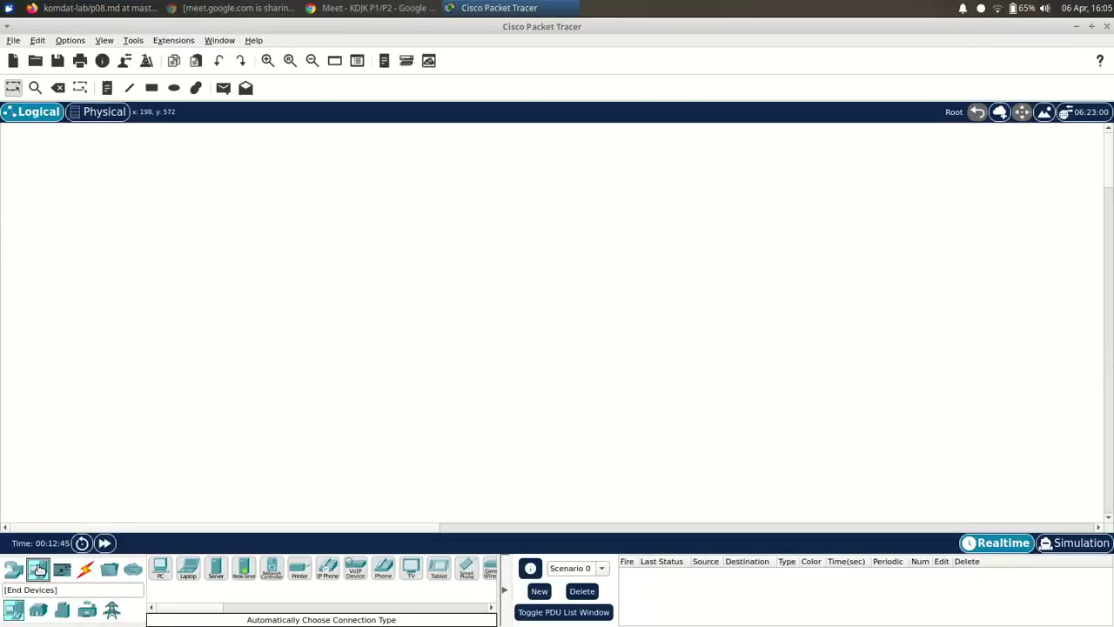
- Place a generic PC-PT from End Devices as PC0 and open its Physical view window
left_click_drag(160, 569, 161, 528)
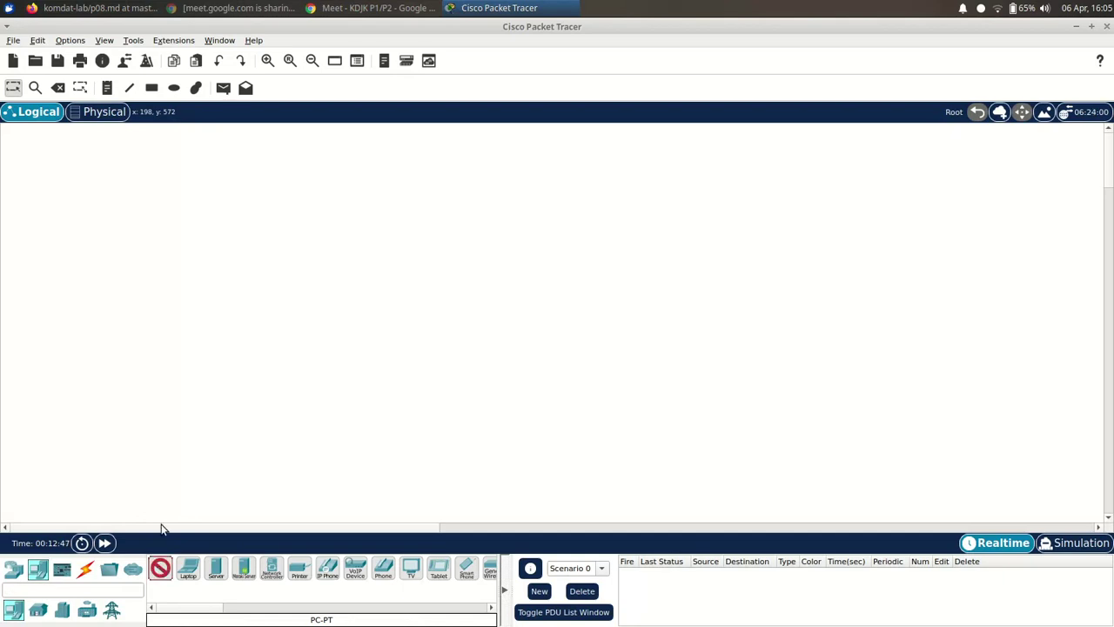
left_click(123, 269)
mouse_move(119, 275)
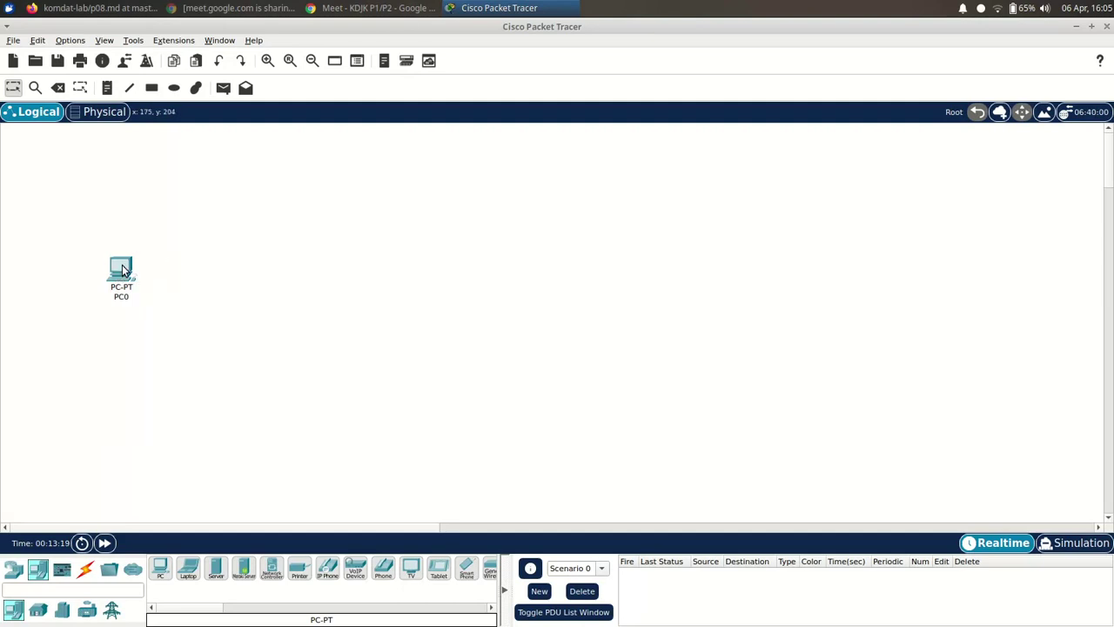
left_click(122, 272)
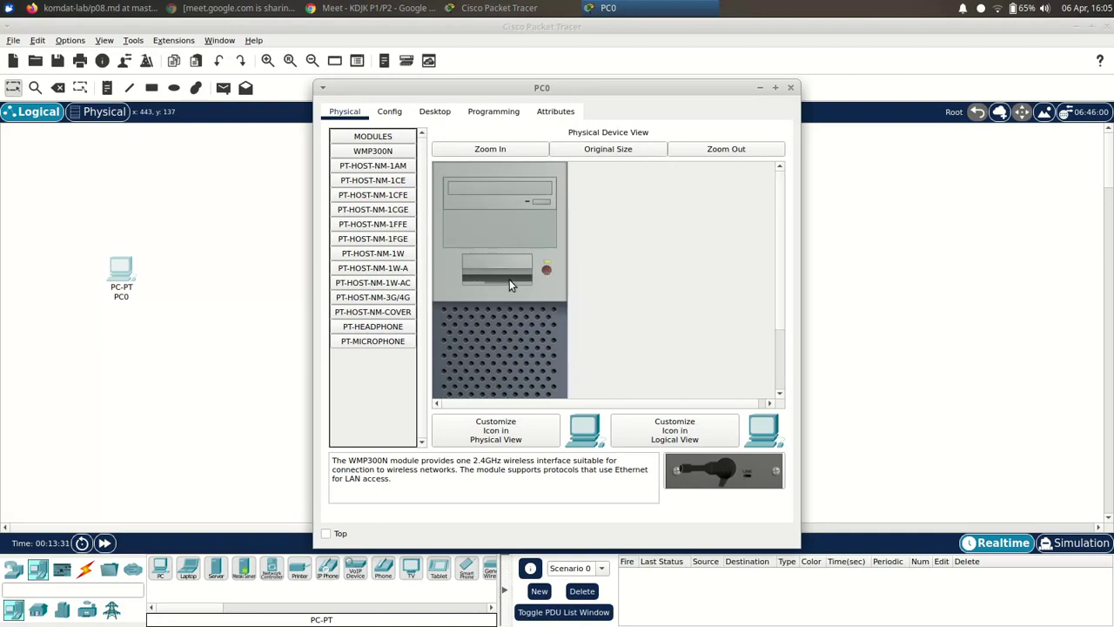
- Show PC0's Desktop tab with its list of applications
left_click(400, 118)
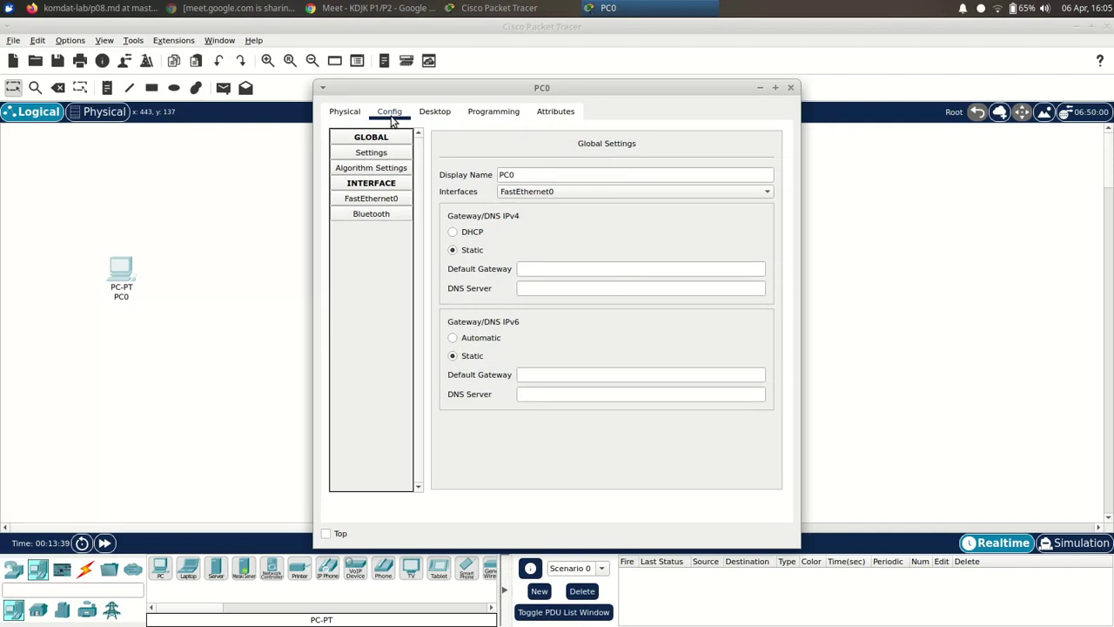
left_click(433, 113)
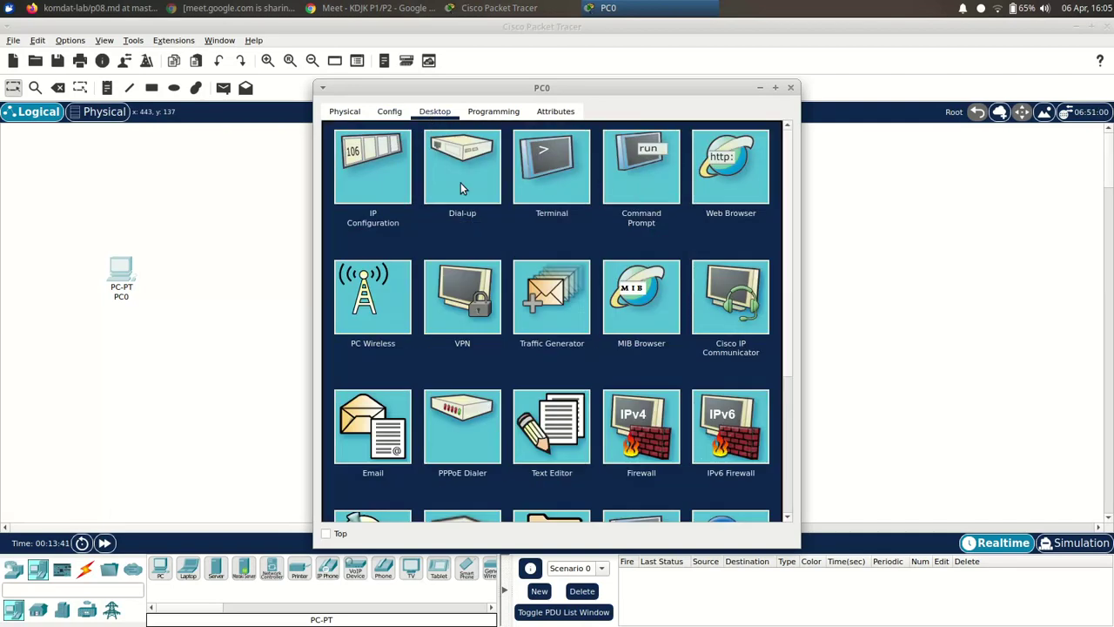
scroll(596, 335, "down", 2)
scroll(590, 402, "up", 2)
- Open PC0's Terminal with default port settings, close it, then launch Command Prompt
left_click(559, 173)
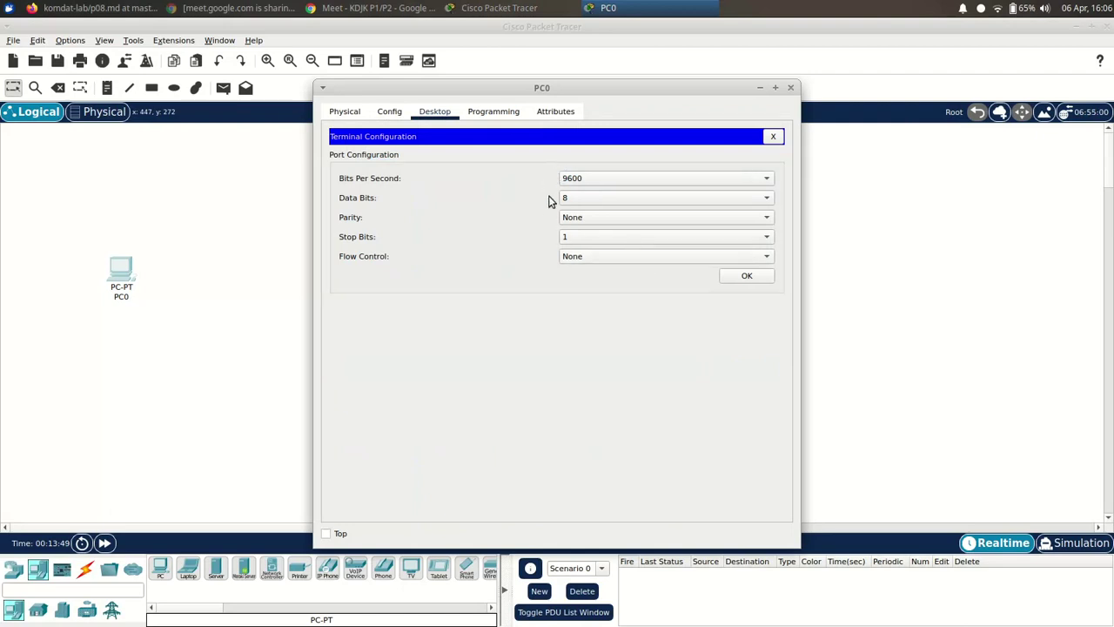
left_click(744, 277)
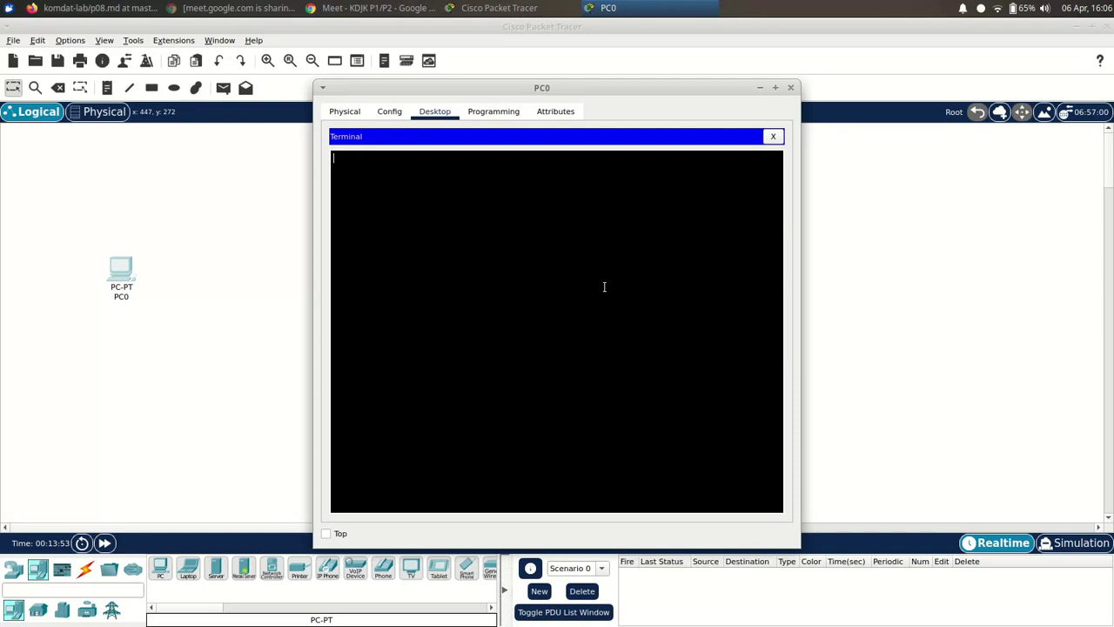
left_click(773, 137)
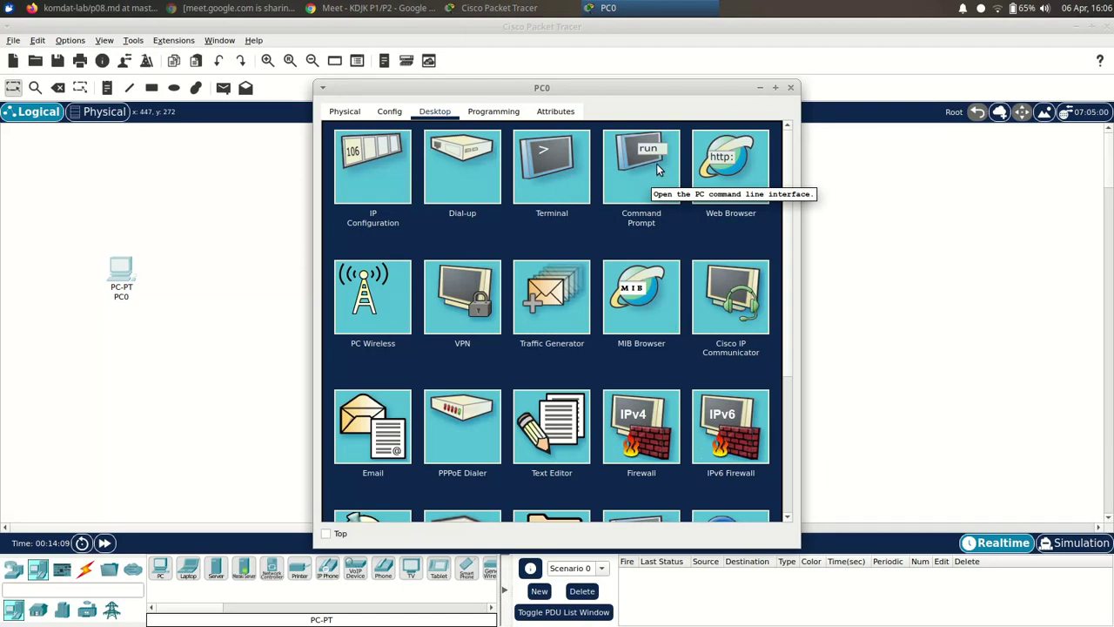
left_click(658, 170)
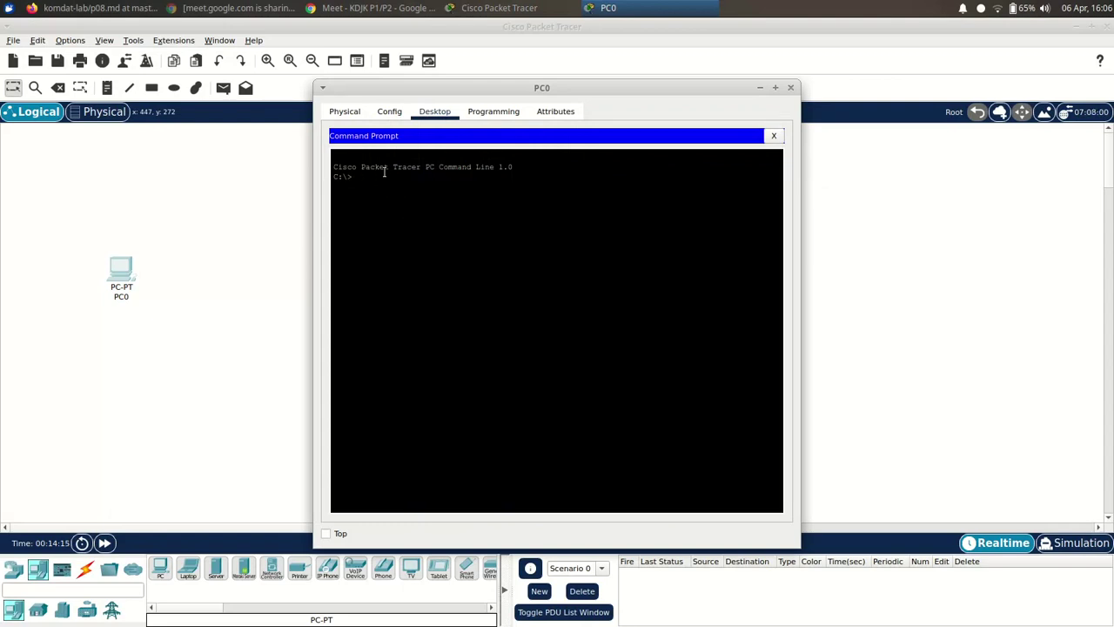
- Close PC0 and set the CLI font size to 12 in Preferences > Font
left_click(791, 90)
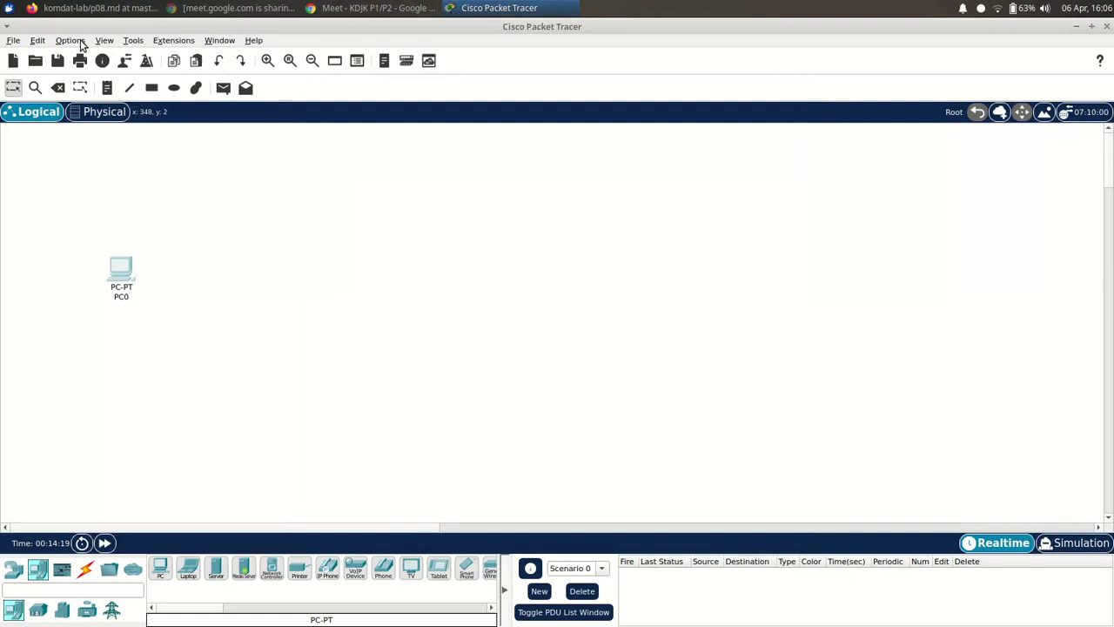
left_click(71, 42)
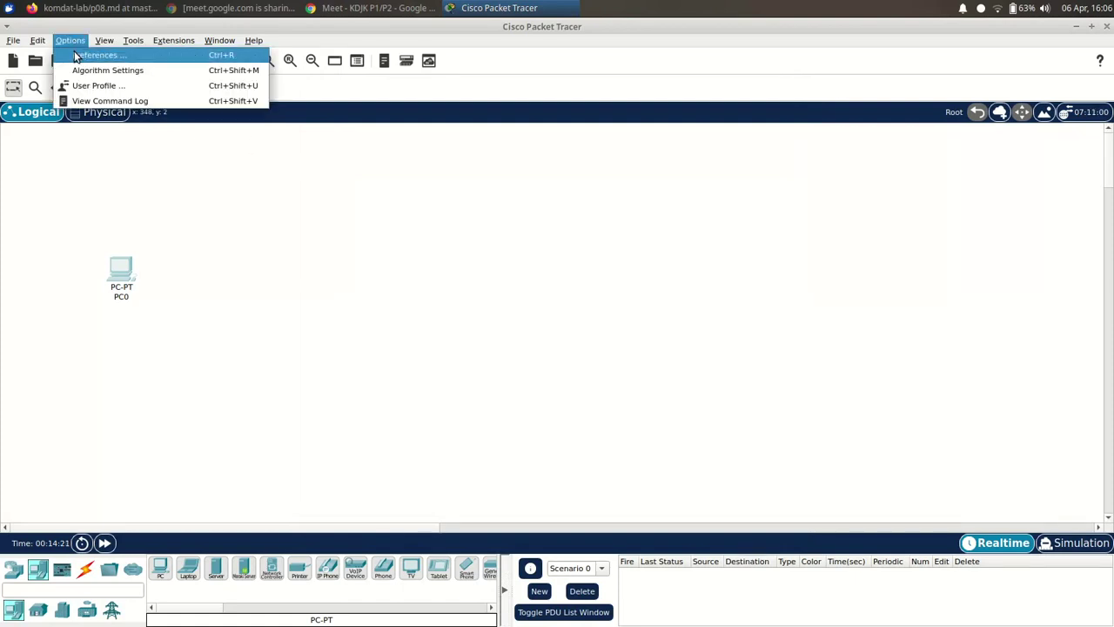
left_click(78, 55)
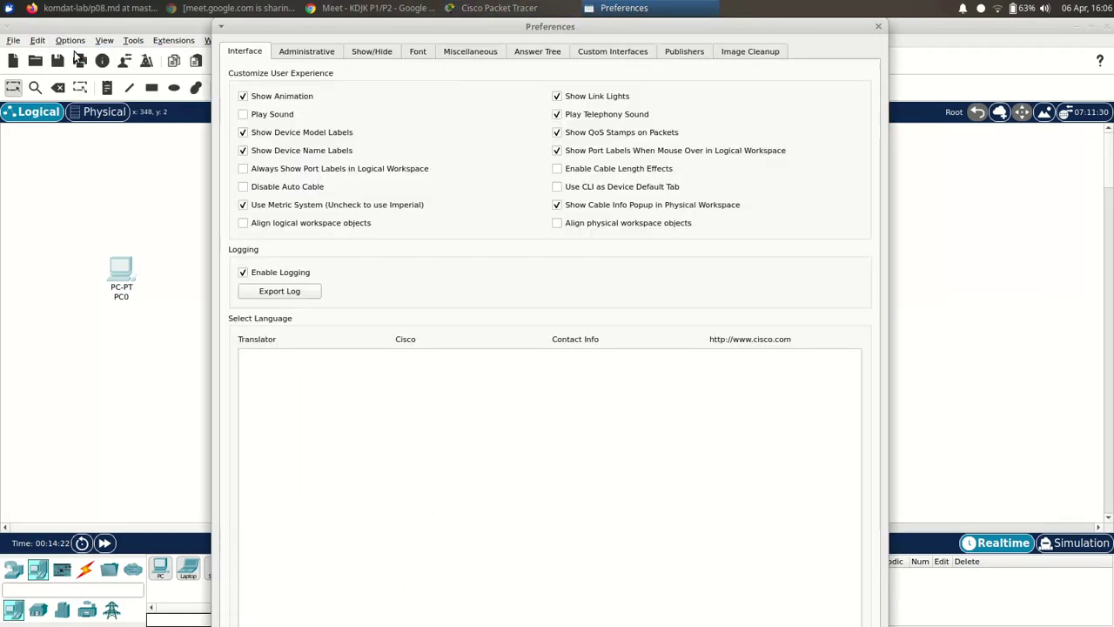
left_click(421, 52)
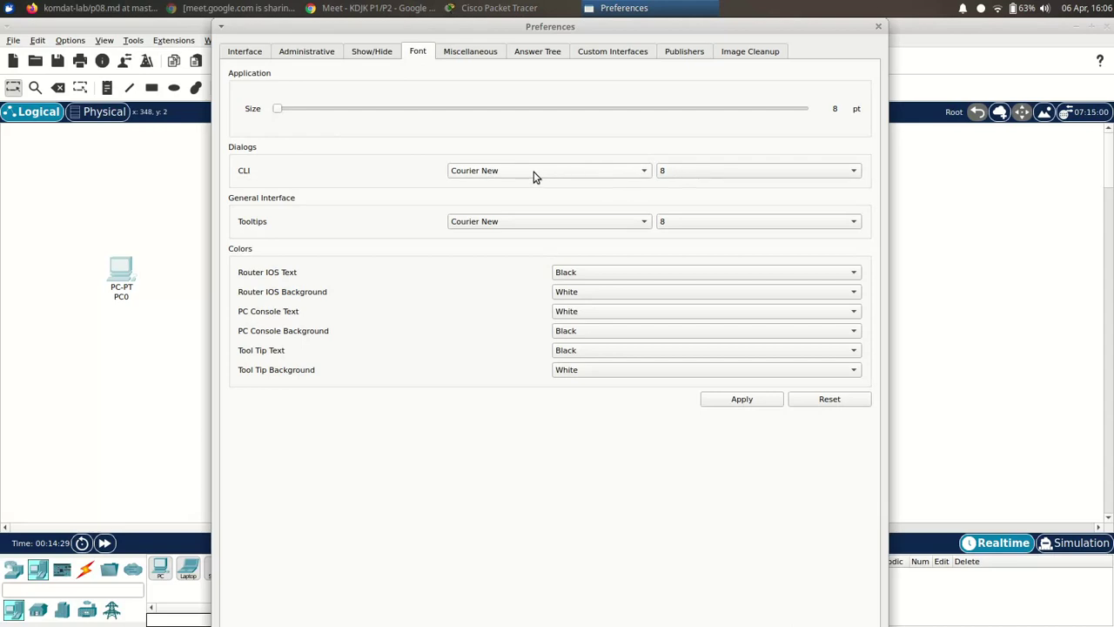
left_click(696, 176)
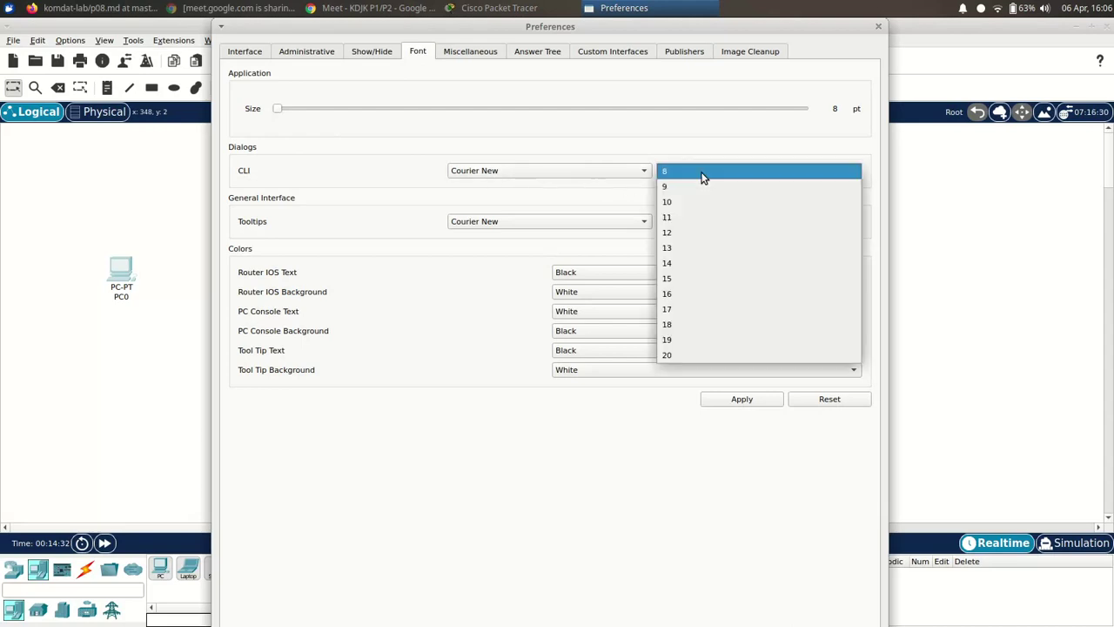
left_click(698, 232)
left_click(738, 399)
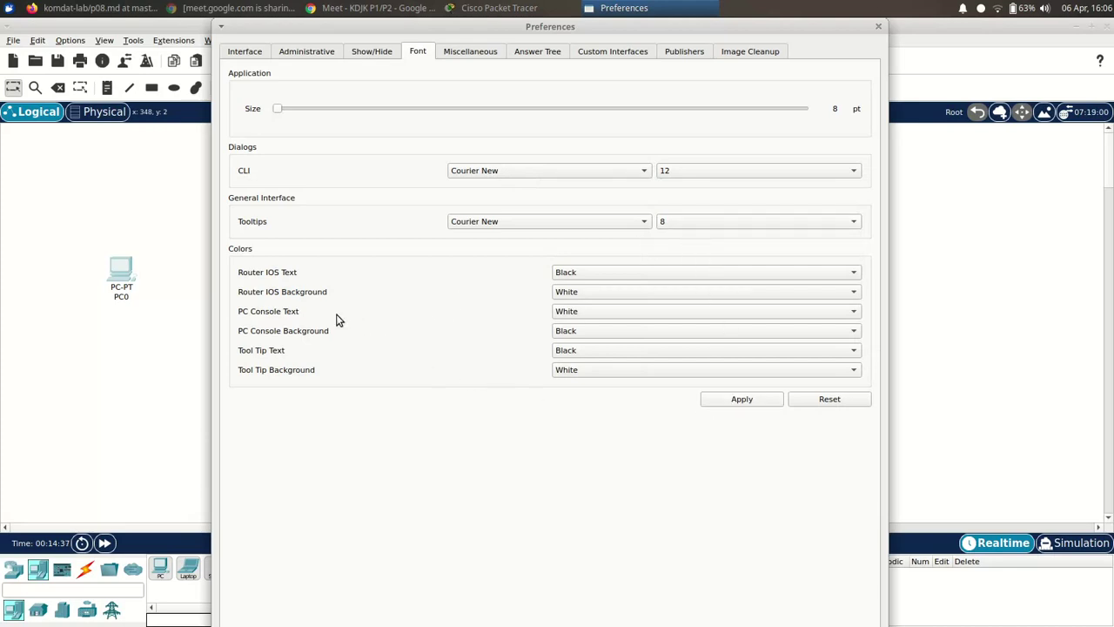
- Keep PC Console text black, make its background White, apply, and close Preferences
left_click(580, 311)
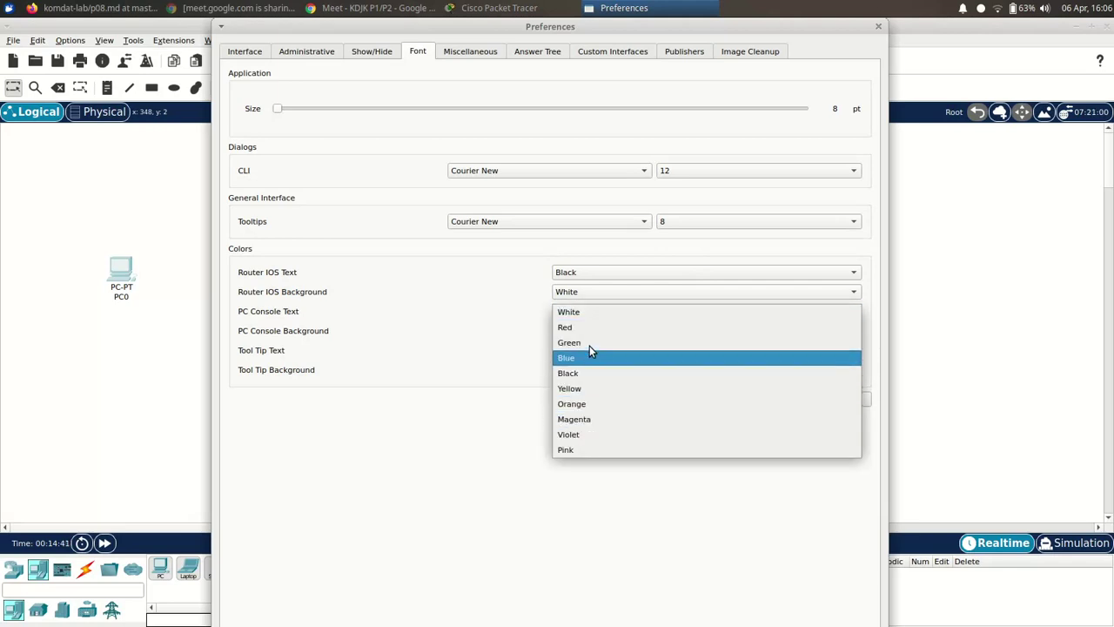
left_click(582, 372)
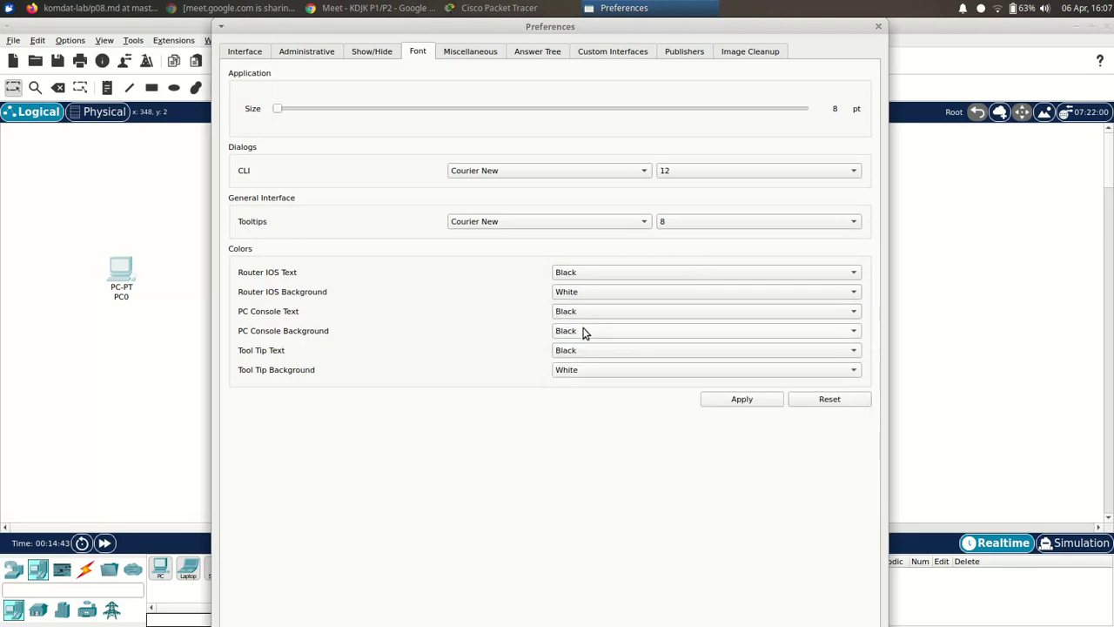
left_click(585, 331)
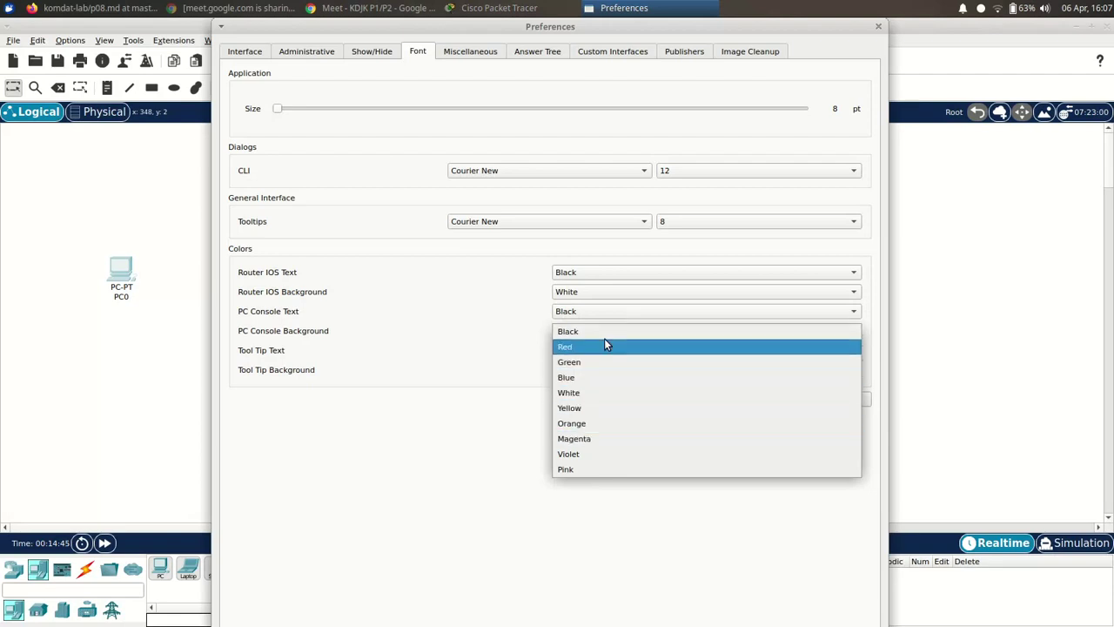
left_click(607, 339)
left_click(602, 335)
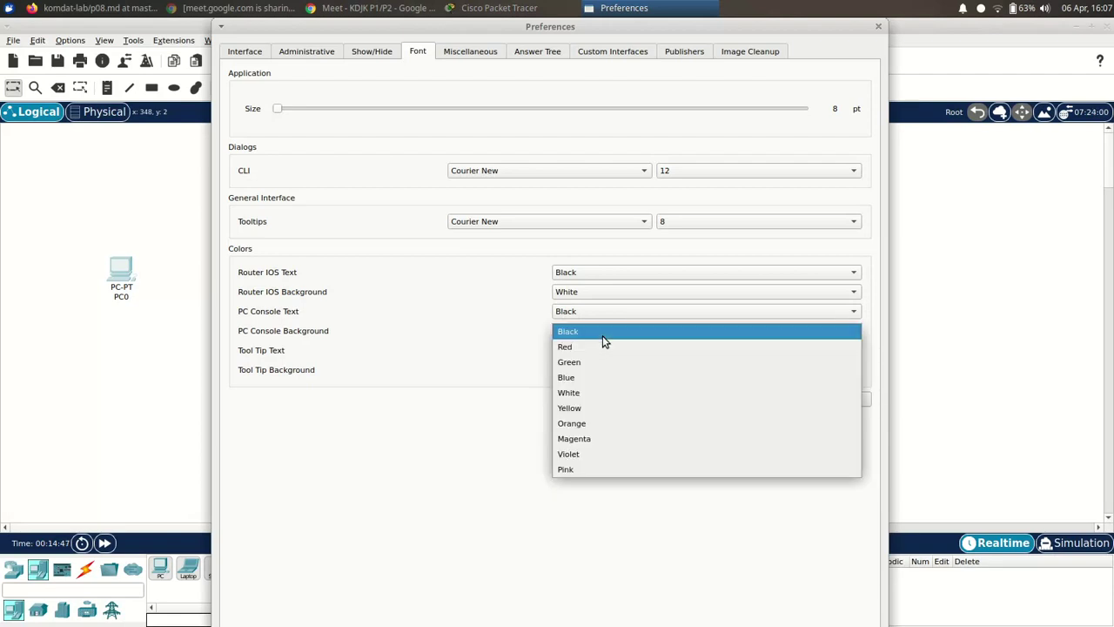
left_click(584, 393)
left_click(757, 402)
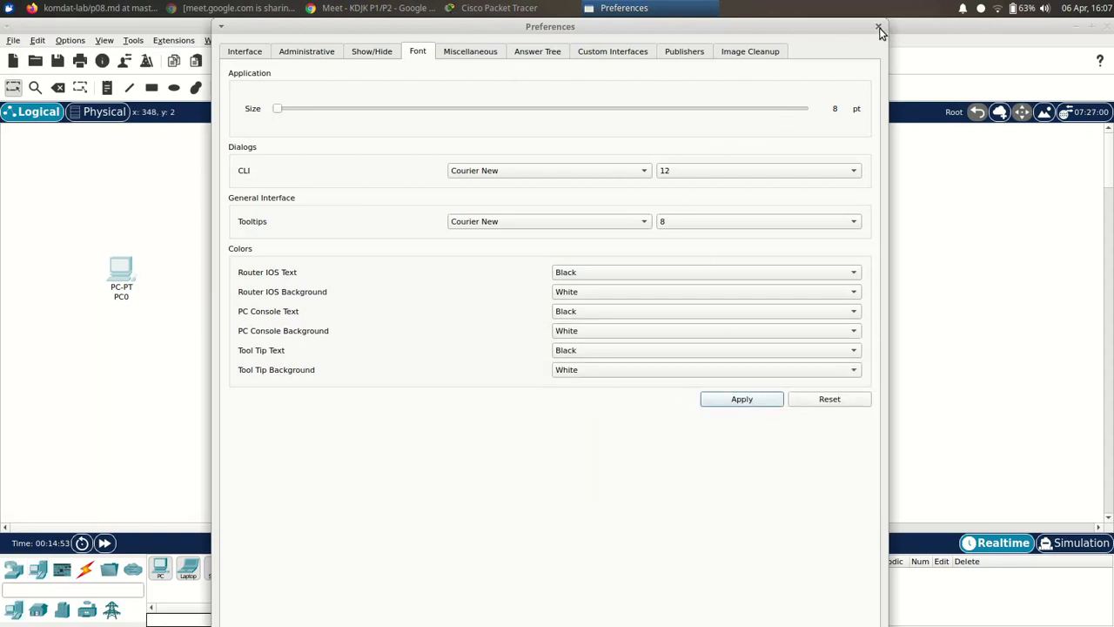
left_click(878, 26)
- Check the new styling in PC0's Command Prompt, then close PC0's window
left_click_drag(129, 261, 130, 270)
left_click(126, 276)
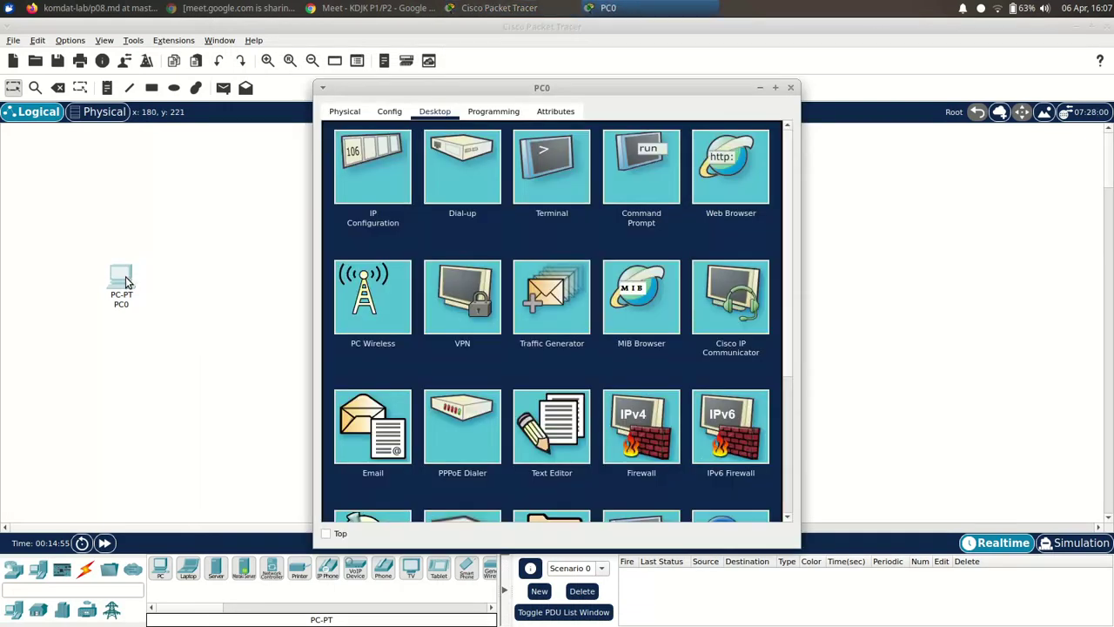
left_click(626, 181)
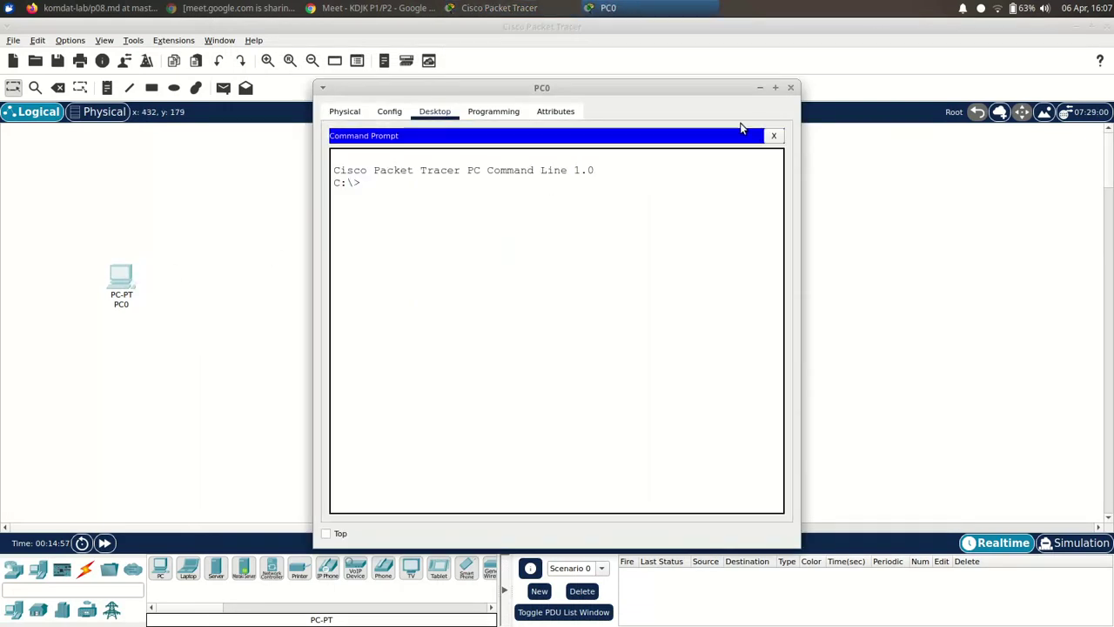
left_click(790, 87)
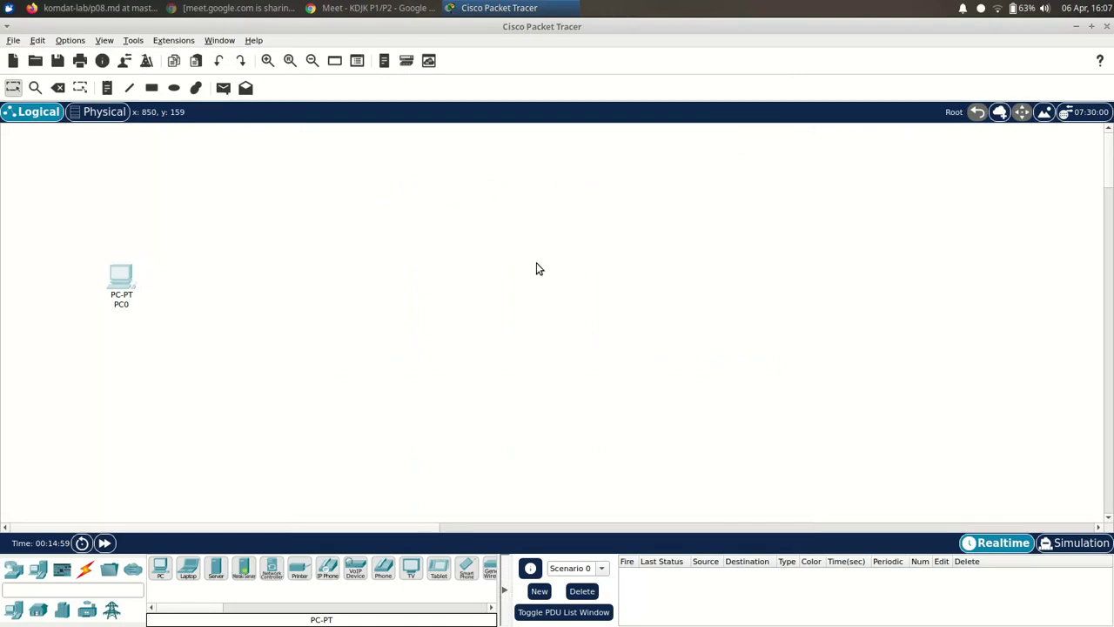
key("alt+Tab")
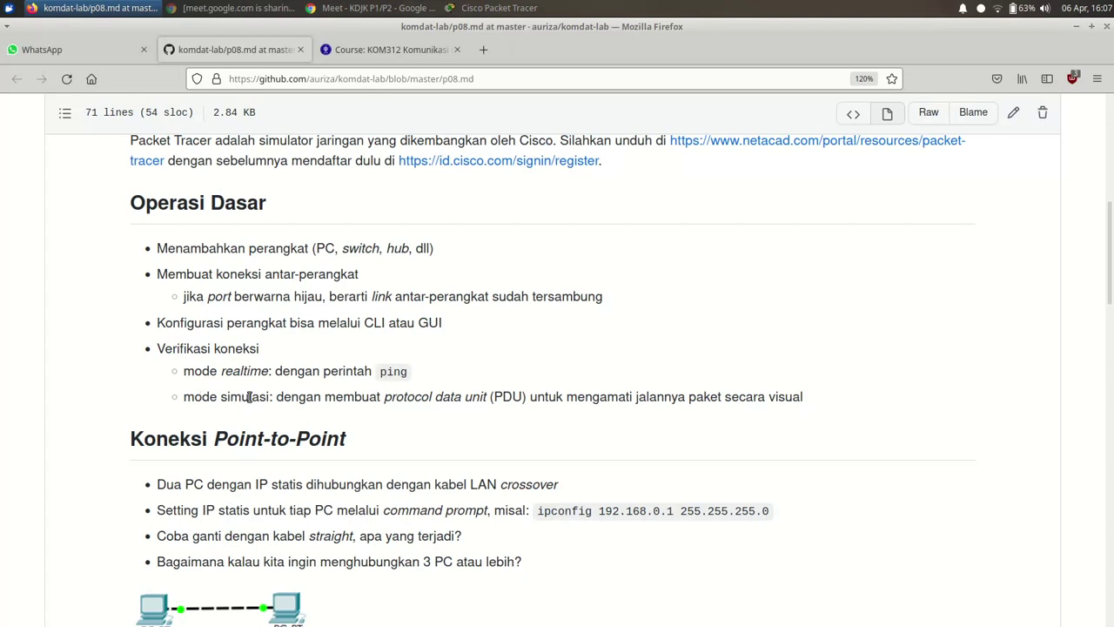
key("alt+Tab")
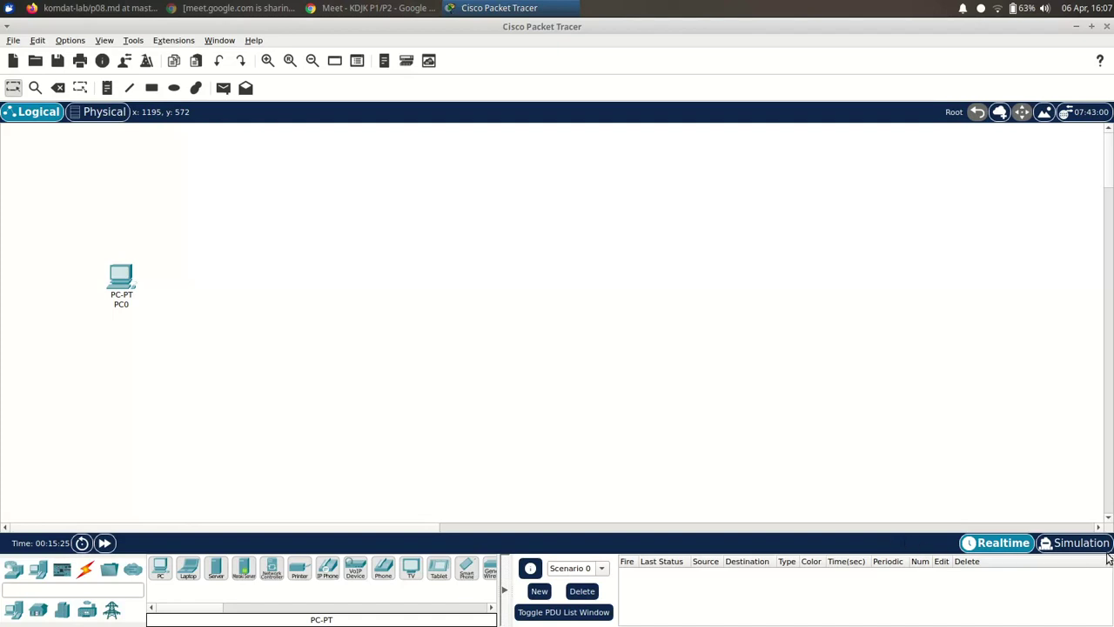
- Try Simulation mode, return to Realtime, and switch to the Firefox lab notes
left_click(1079, 543)
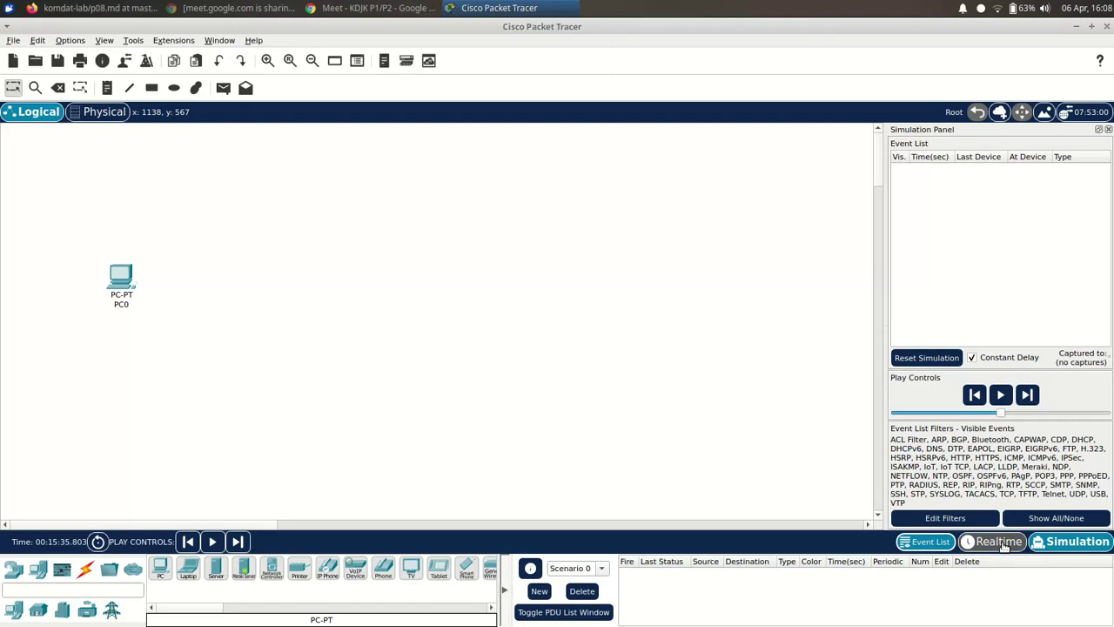
left_click(1004, 543)
key("alt+Tab")
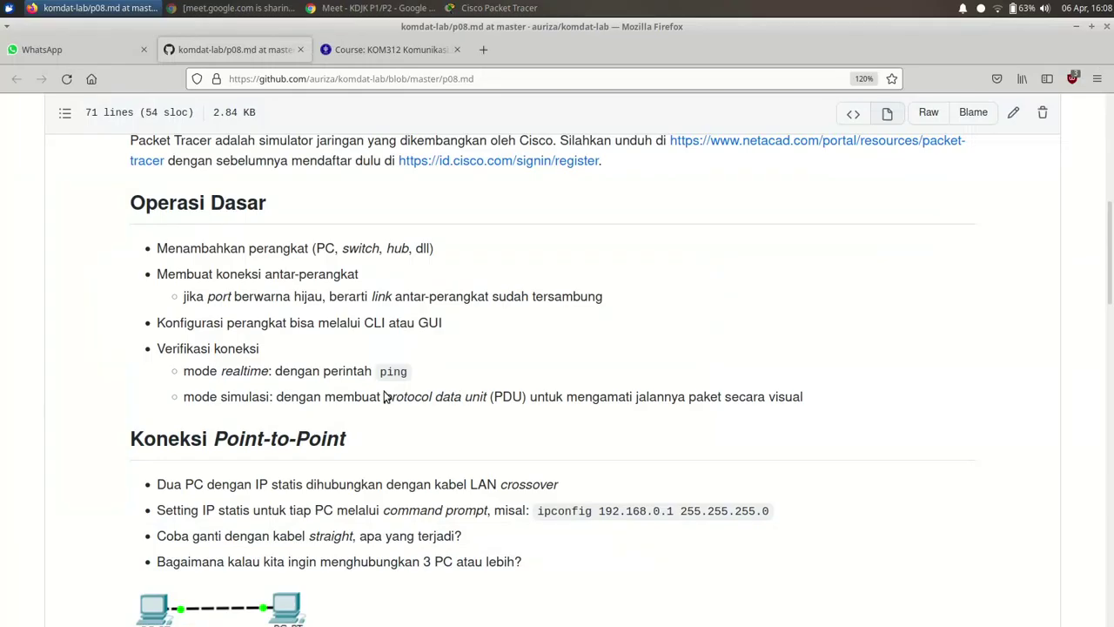
- Scroll the p08 notes down to the Switch dan Hub section, then return to Packet Tracer
scroll(366, 387, "down", 5)
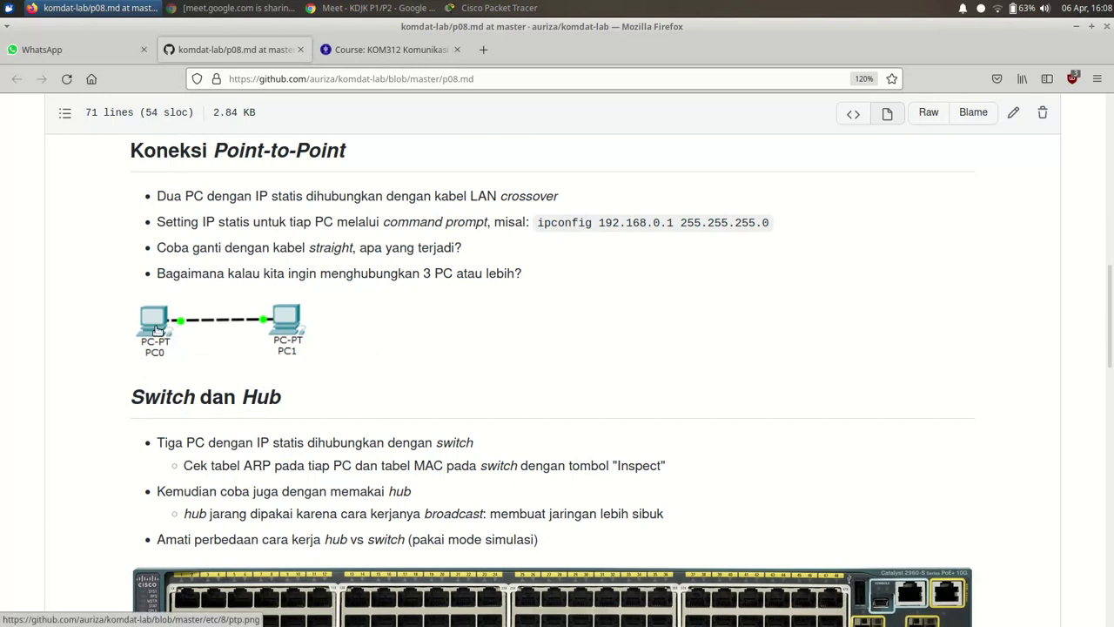
key("alt+Tab")
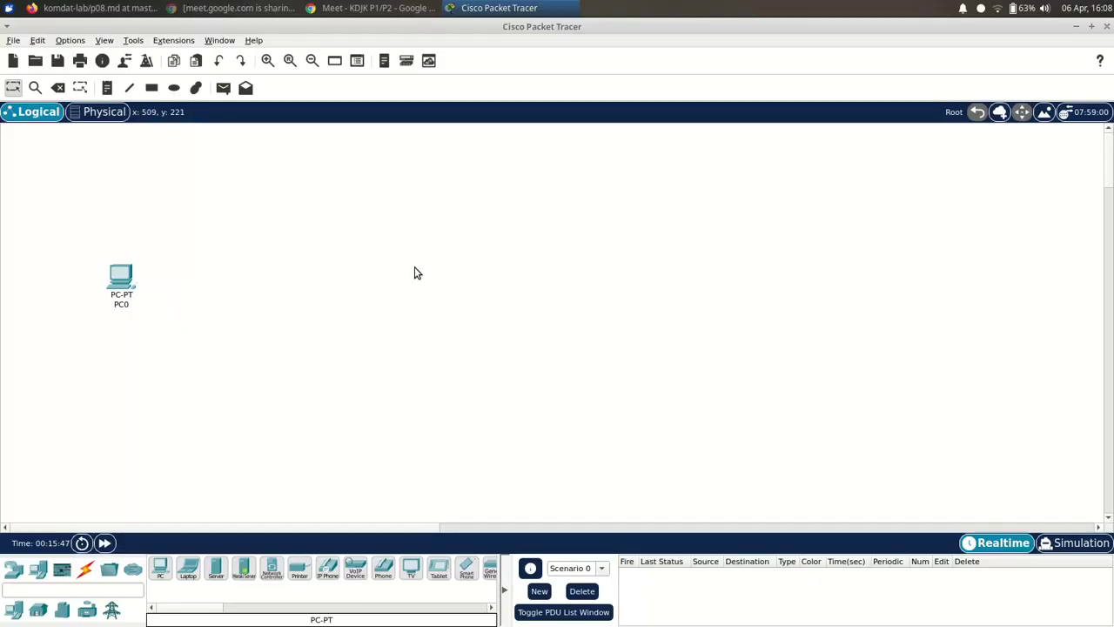